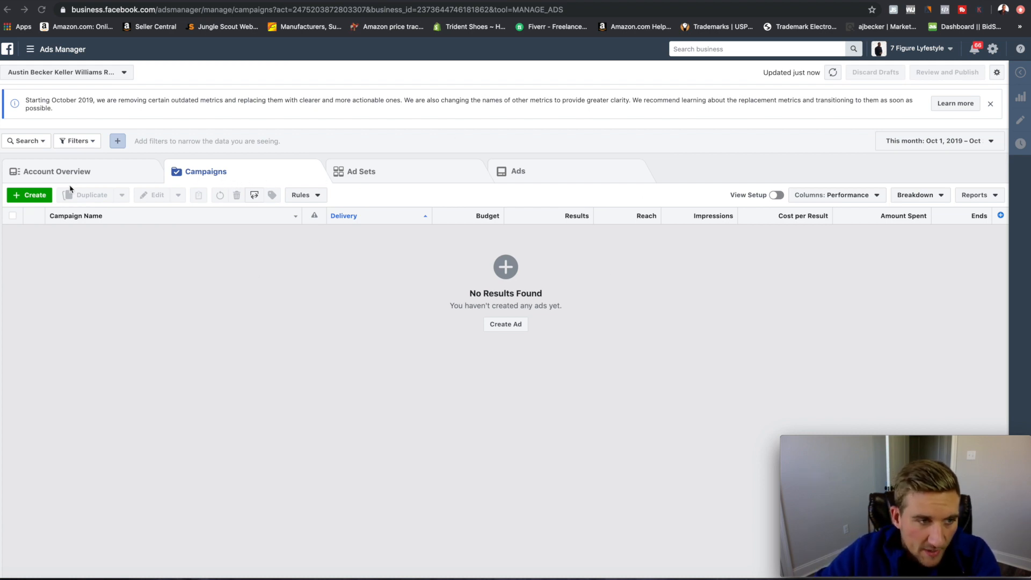
Start a new Lead generation campaign, then switch to the 7FigureLyfeStyle ad account.
left_click(33, 198)
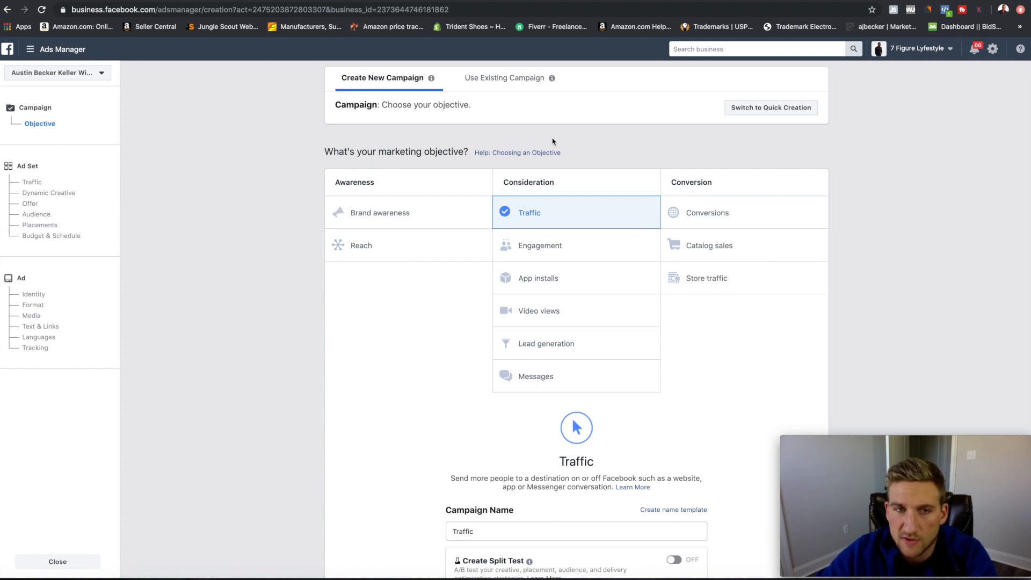
left_click(530, 344)
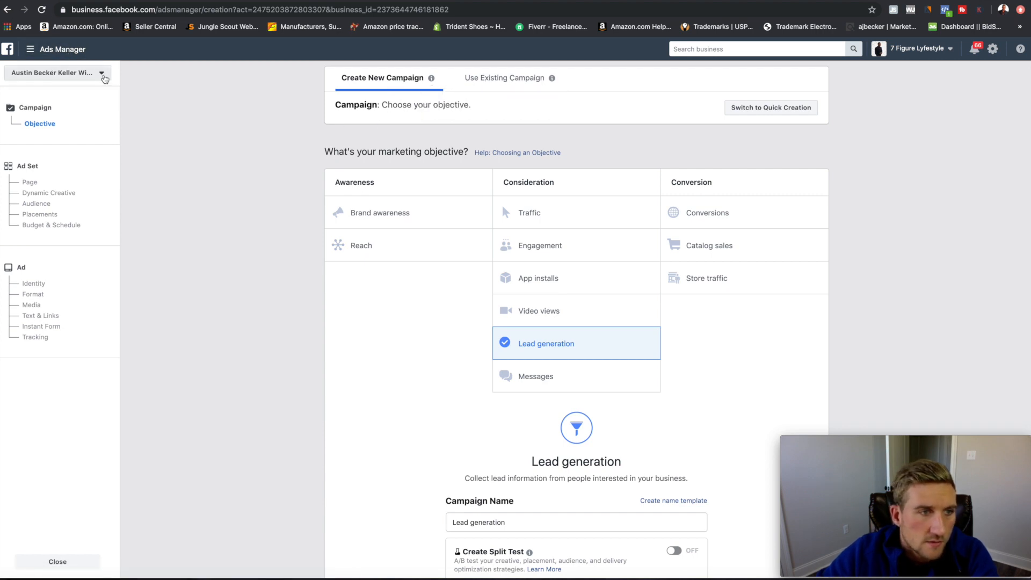
left_click(103, 75)
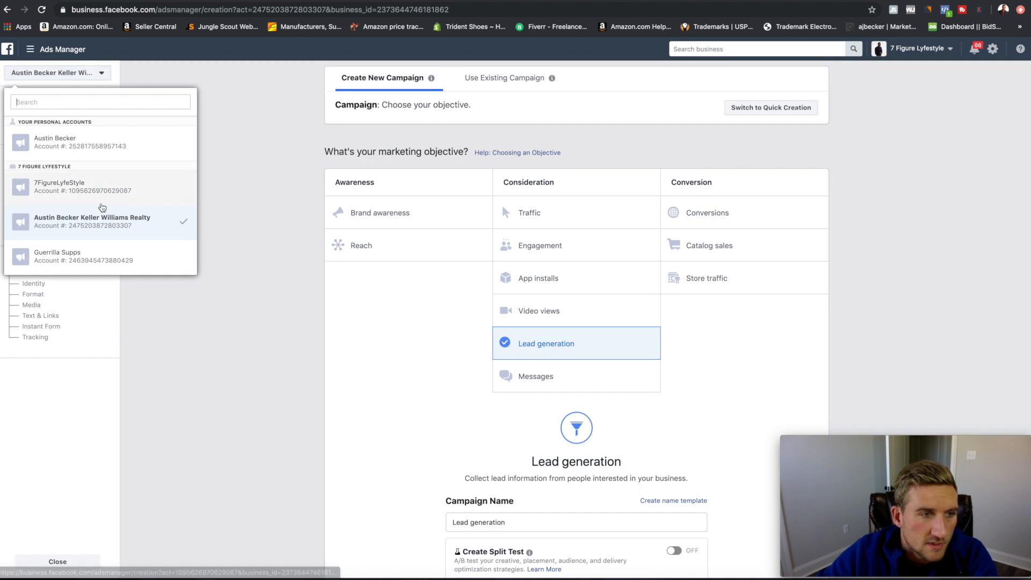
left_click(102, 196)
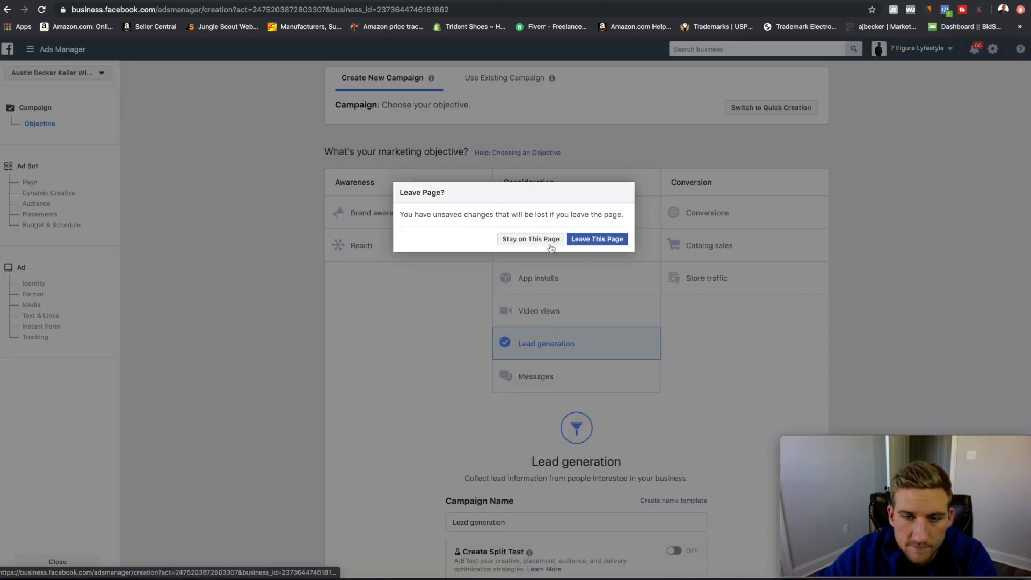
Discard unsaved changes and flag the campaign as a Housing special ad category.
left_click(597, 243)
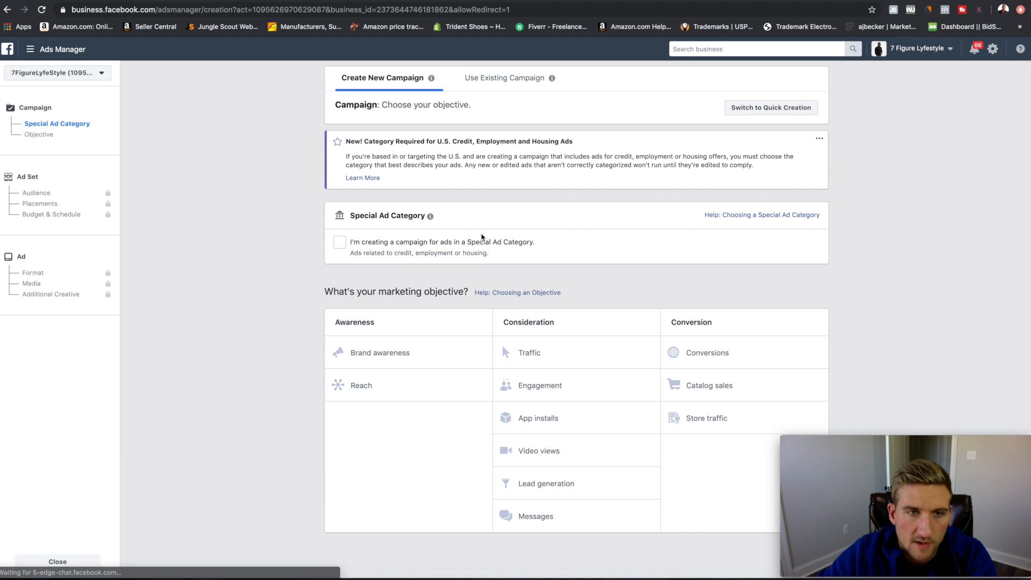
mouse_move(430, 216)
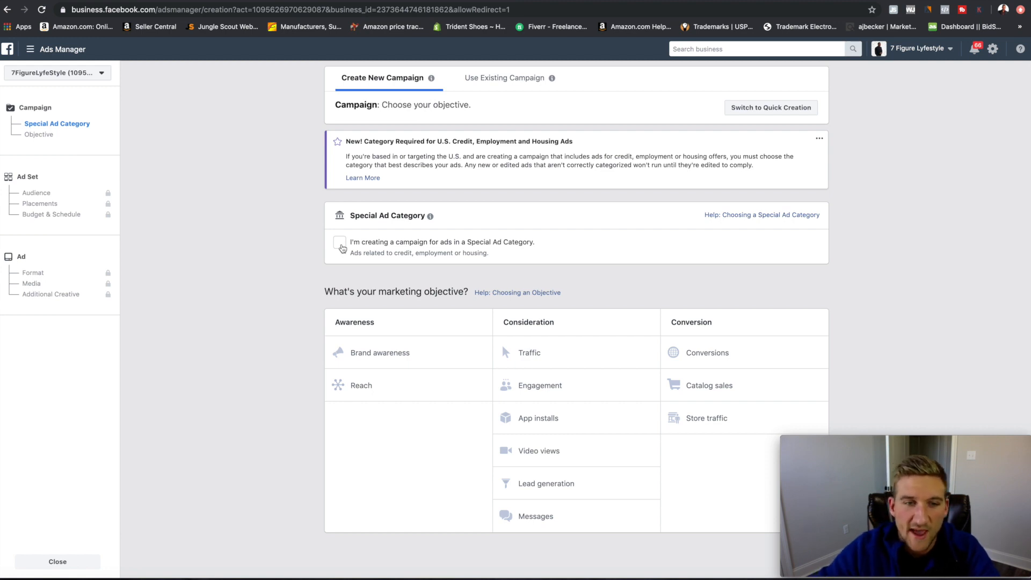
left_click(341, 245)
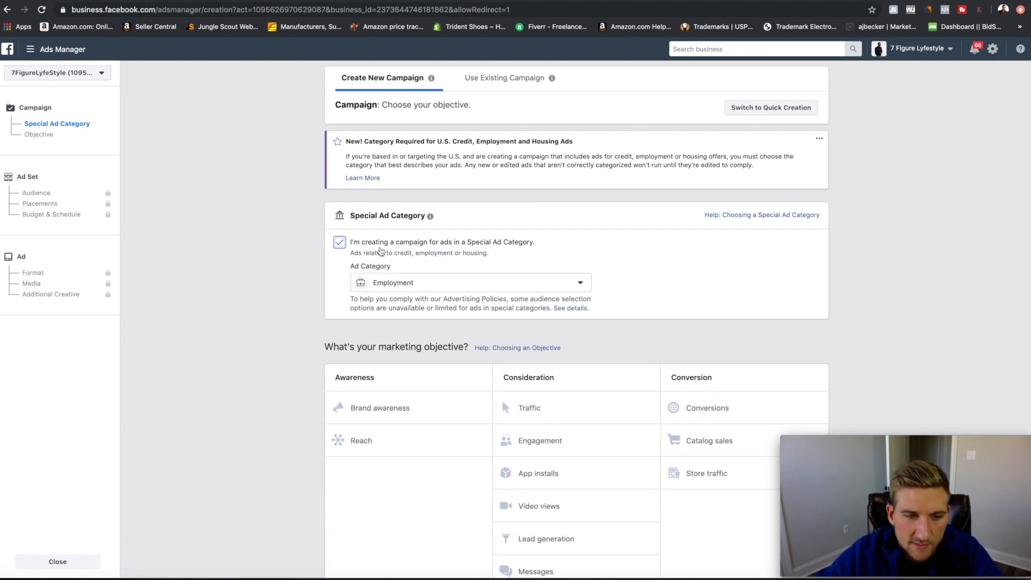
left_click(573, 287)
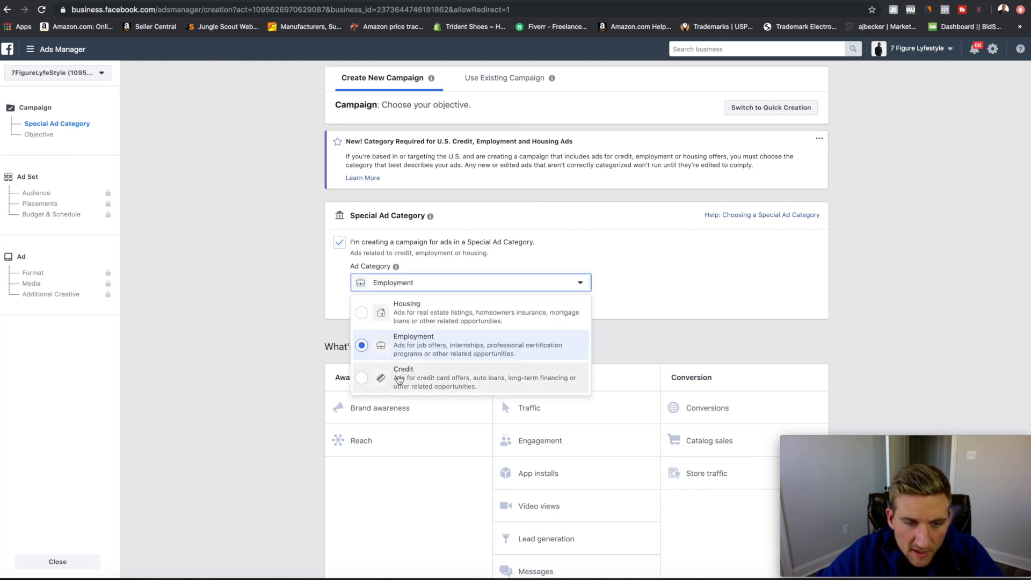
left_click(397, 314)
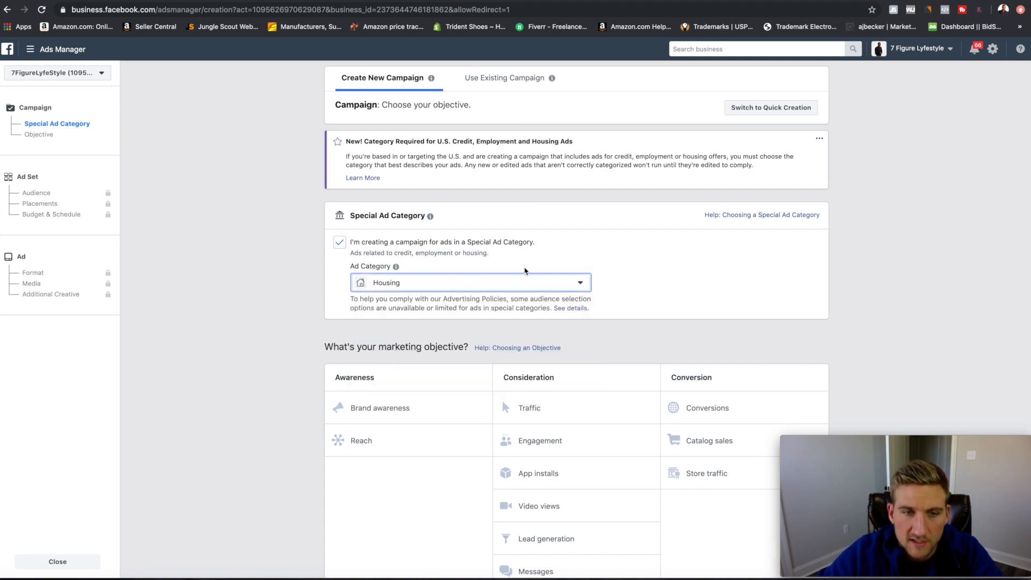
left_click(618, 307)
Select Lead generation as the campaign objective.
scroll(591, 322, "down", 1)
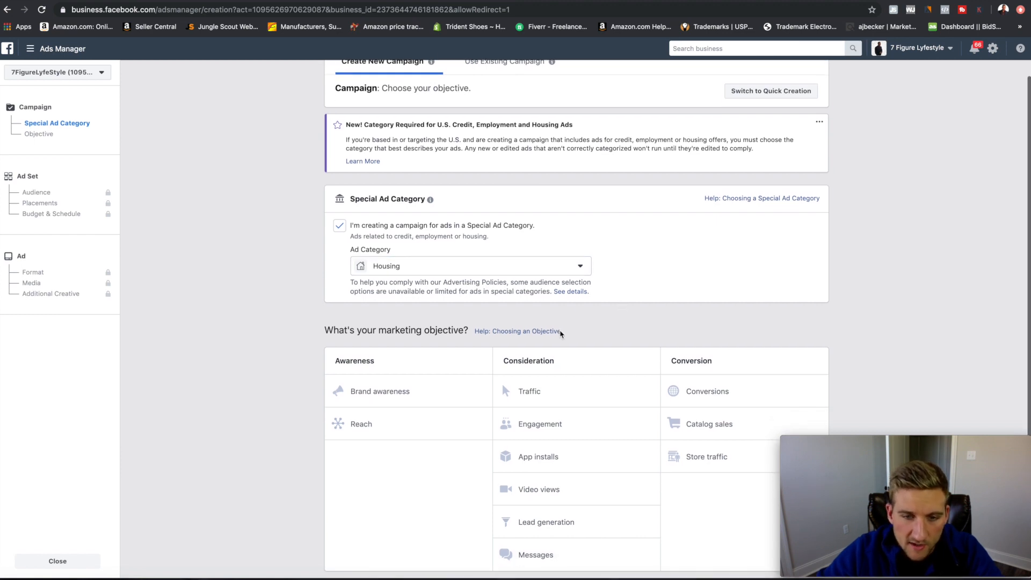
left_click(534, 528)
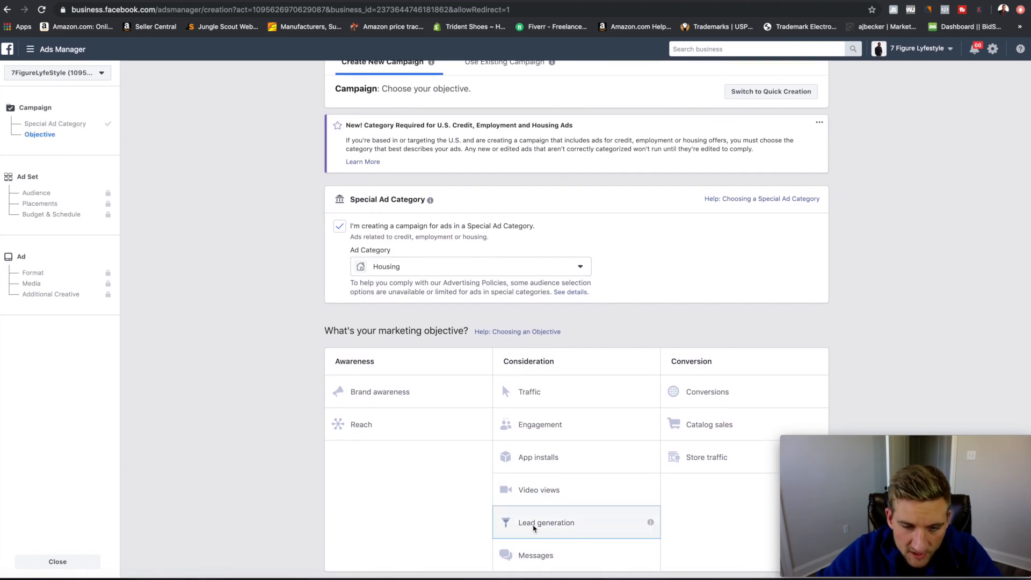
left_click(534, 529)
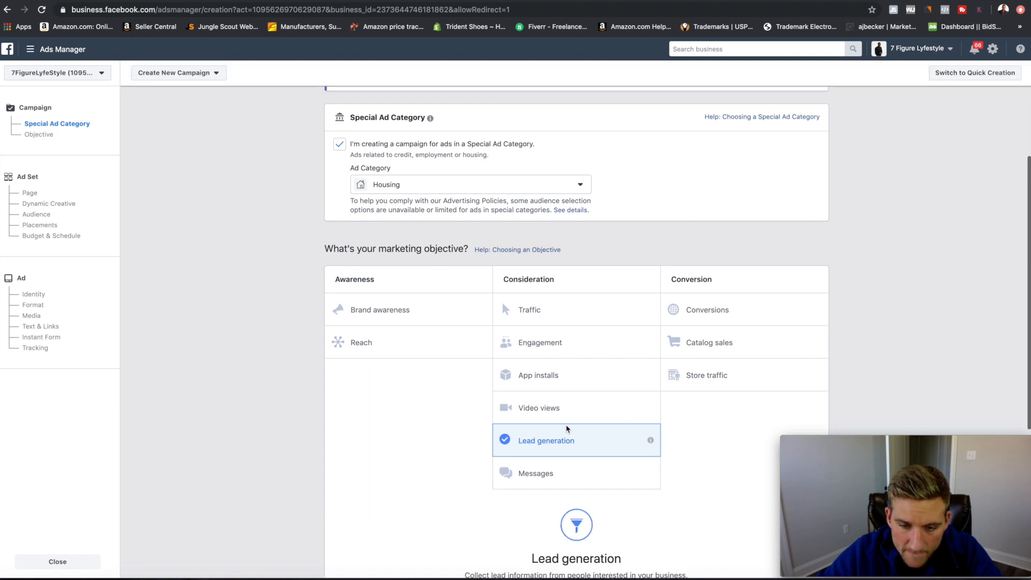
scroll(568, 430, "down", 5)
Append '(Demo)' to name the campaign 'Lead generation (Demo)' and continue to the ad set.
triple_click(507, 357)
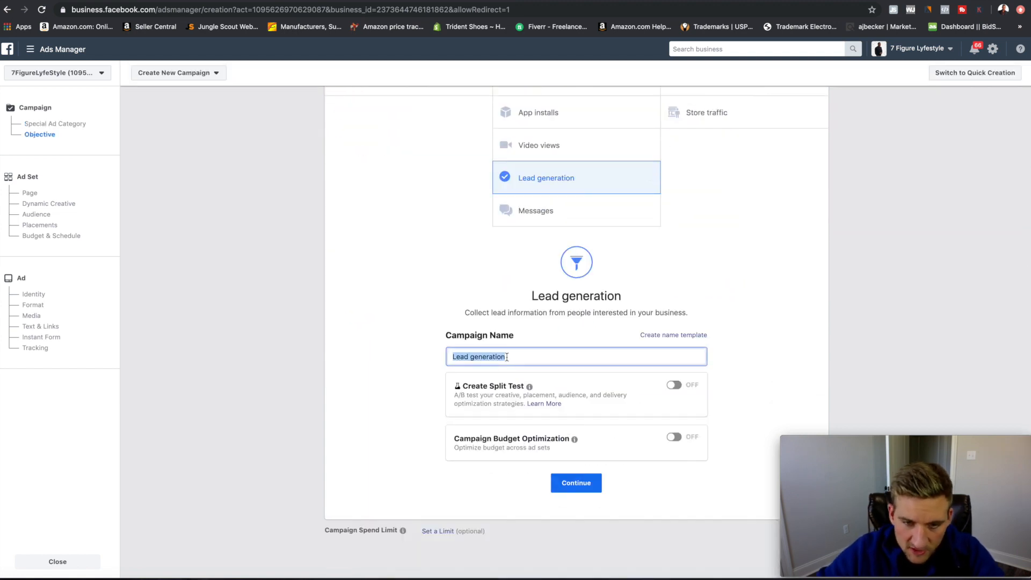
left_click(525, 359)
type("(Demo)")
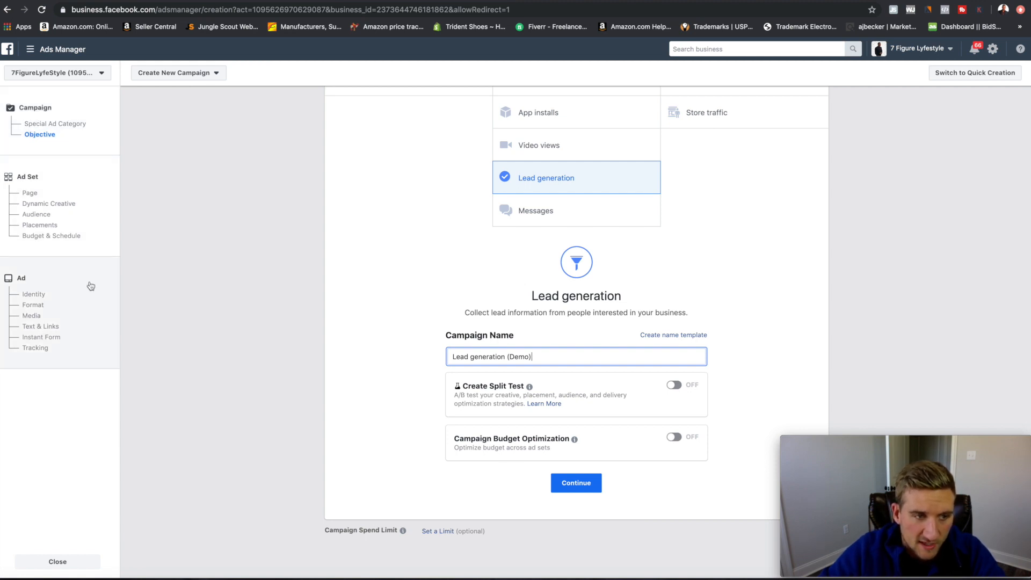
left_click(578, 483)
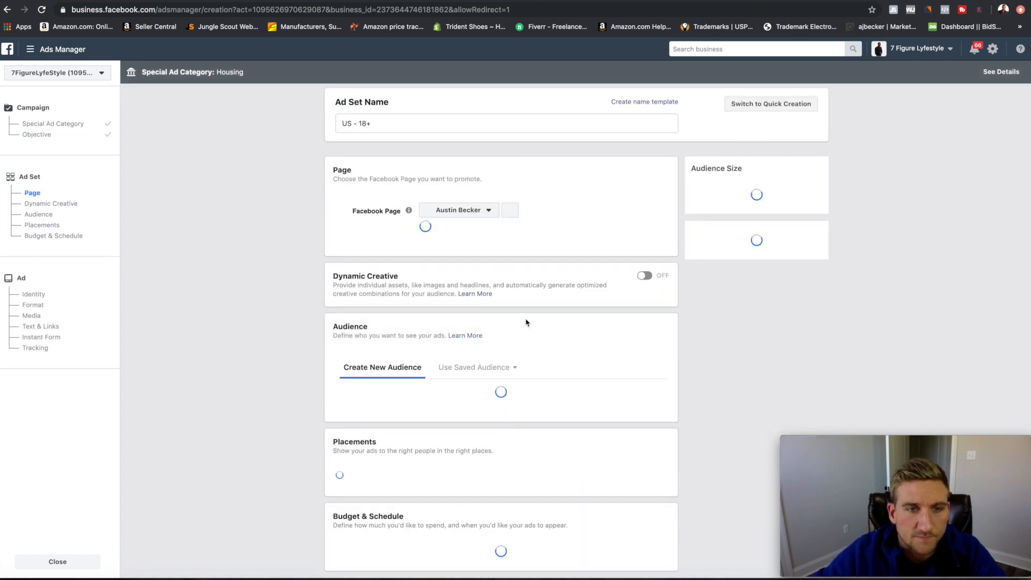
Rename the ad set to 'Lead gen dallas tx'.
triple_click(379, 124)
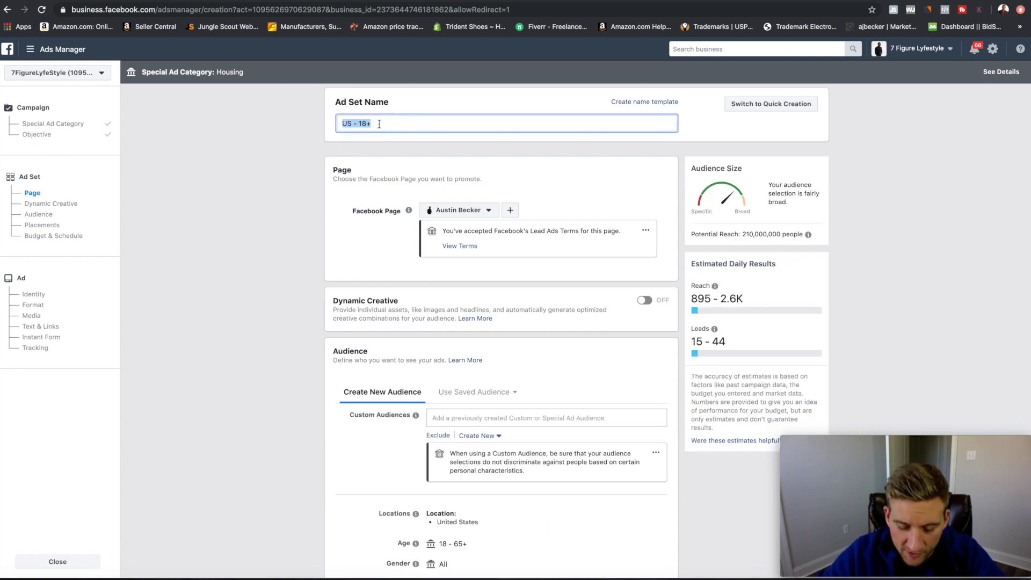
type("LEad Gen")
key("BackSpace")
key("BackSpace")
key("BackSpace")
key("BackSpace")
key("BackSpace")
key("BackSpace")
key("BackSpace")
type("ead gen")
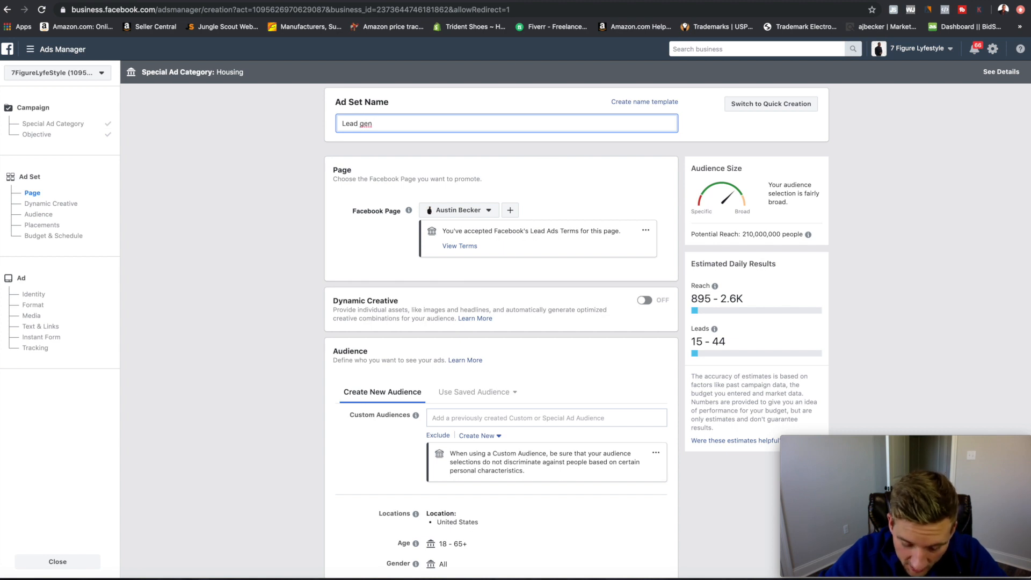
type(" dallas t")
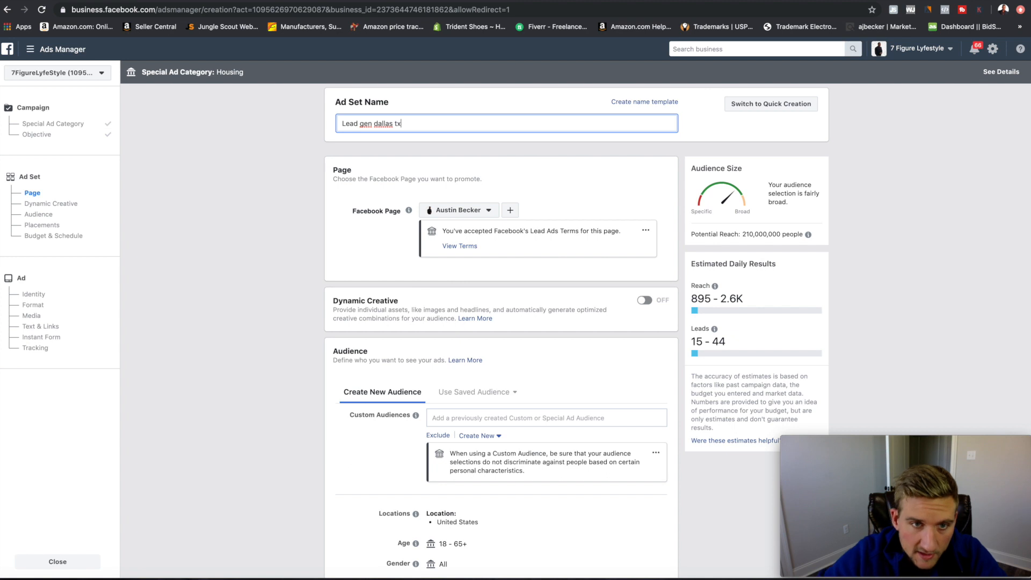
type("x")
Choose the realtor's business Page under Personal and accept its Lead Ads Terms.
left_click(487, 215)
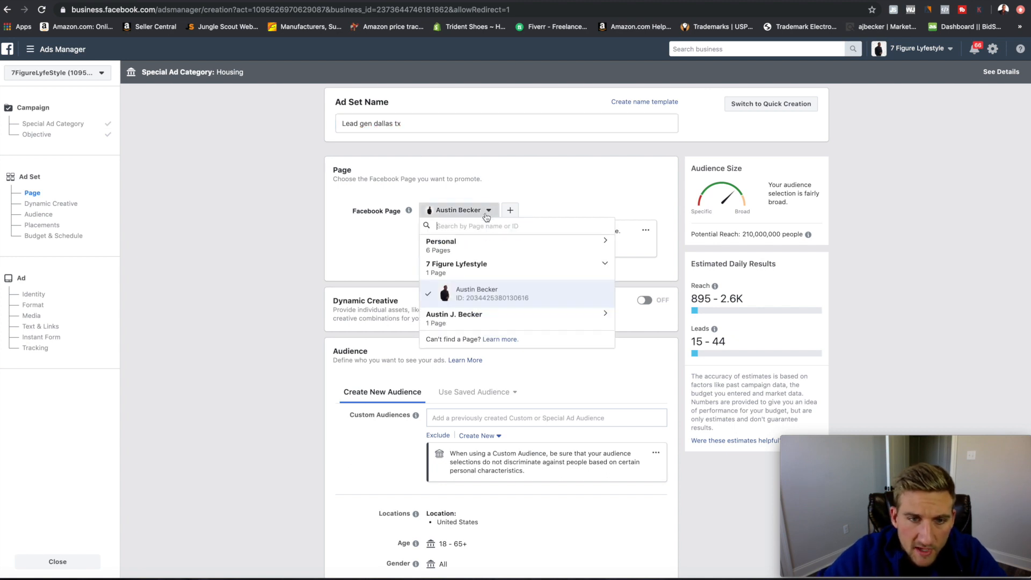
left_click(459, 250)
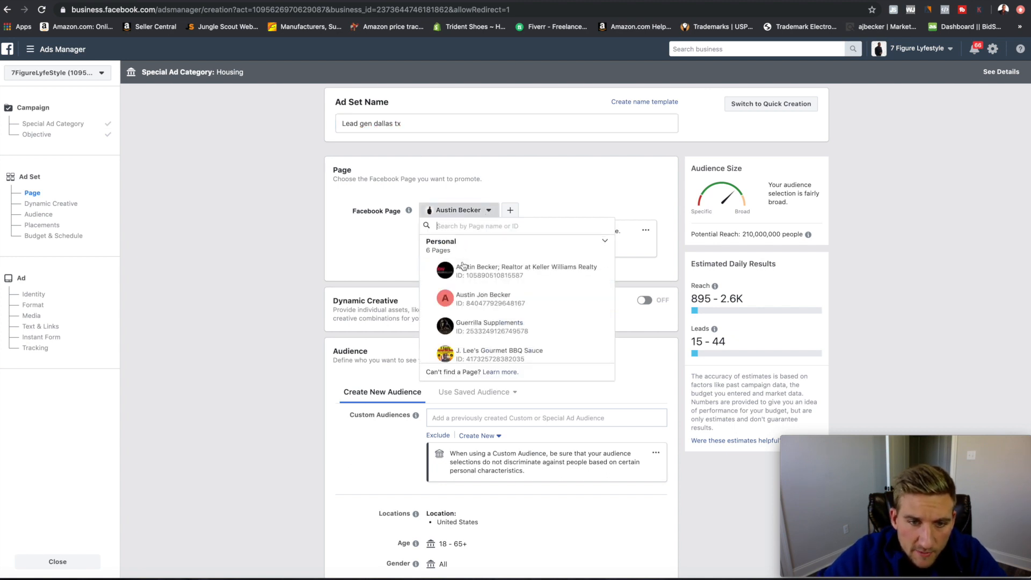
left_click(524, 274)
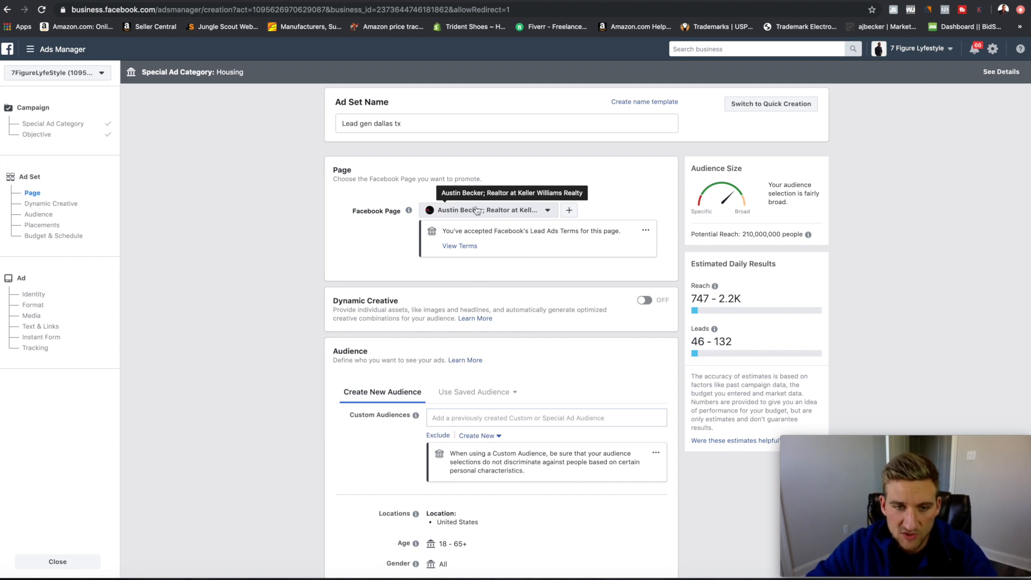
left_click(453, 248)
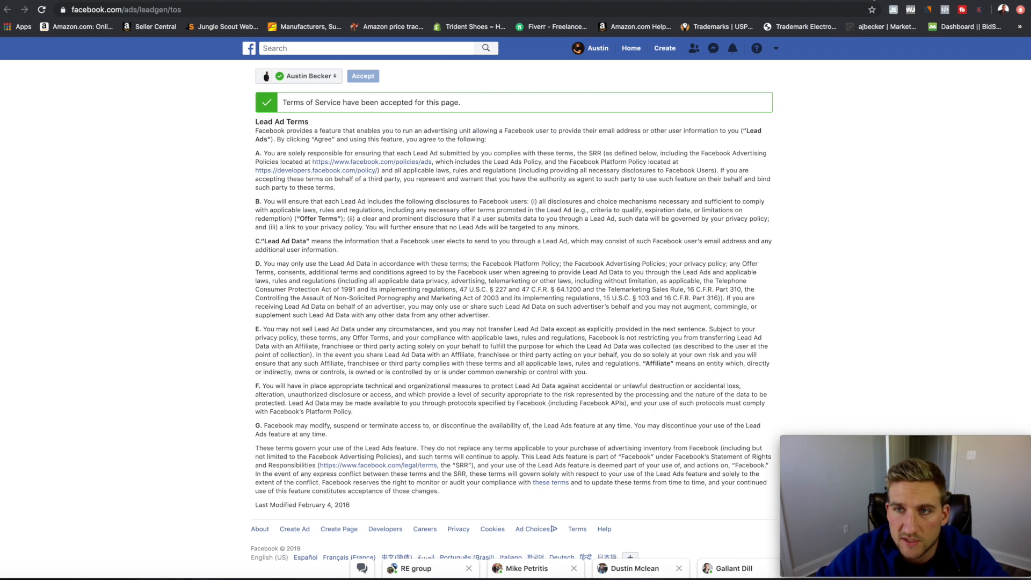
left_click(874, 1)
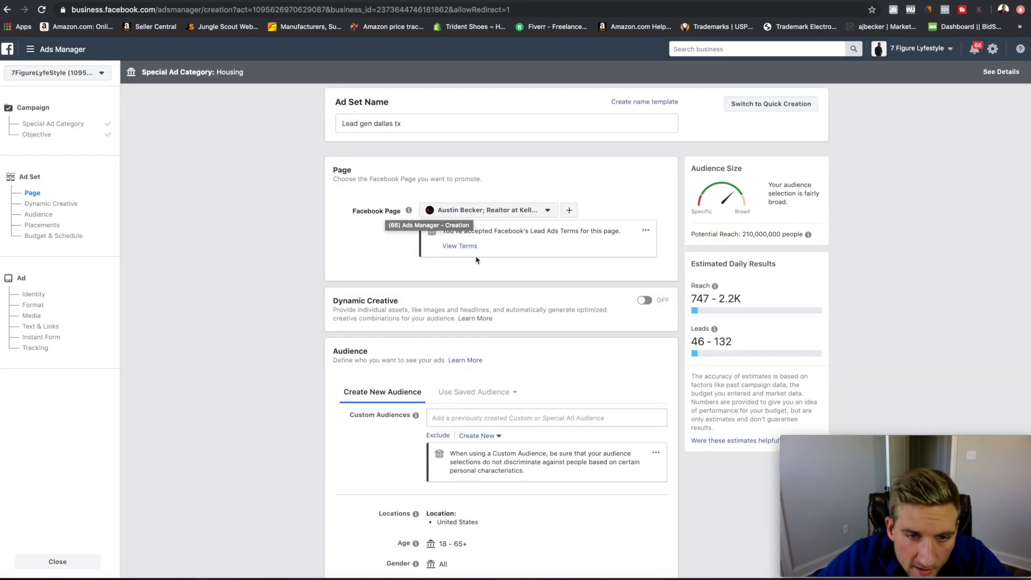
scroll(438, 231, "down", 3)
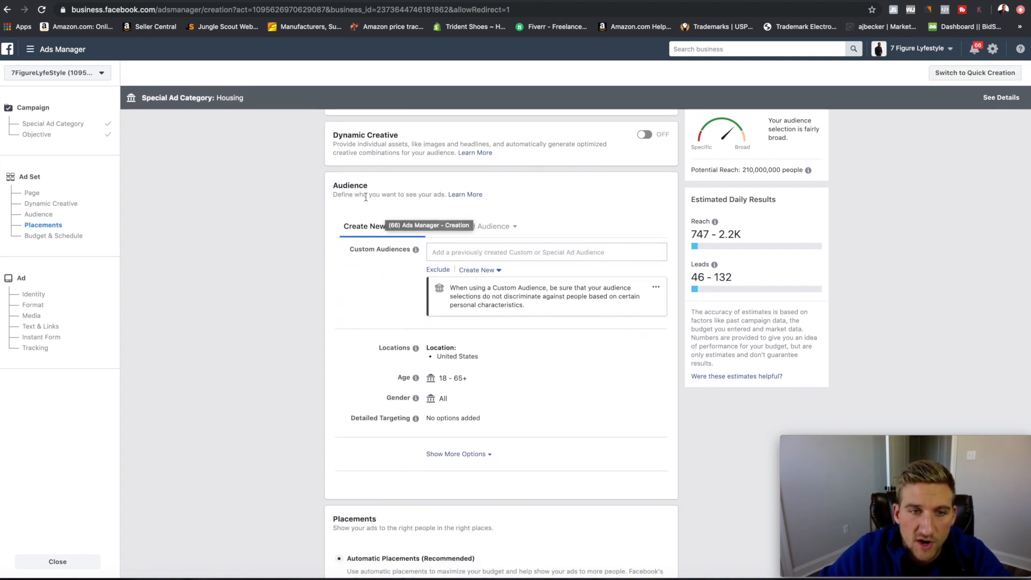
Remove United States from the audience's target locations.
scroll(375, 220, "down", 1)
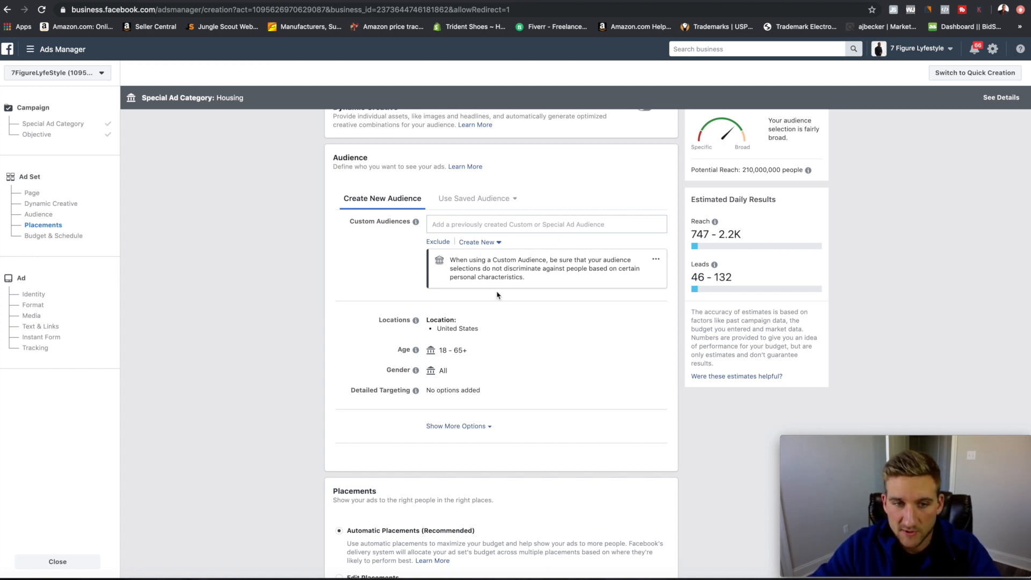
scroll(494, 290, "down", 2)
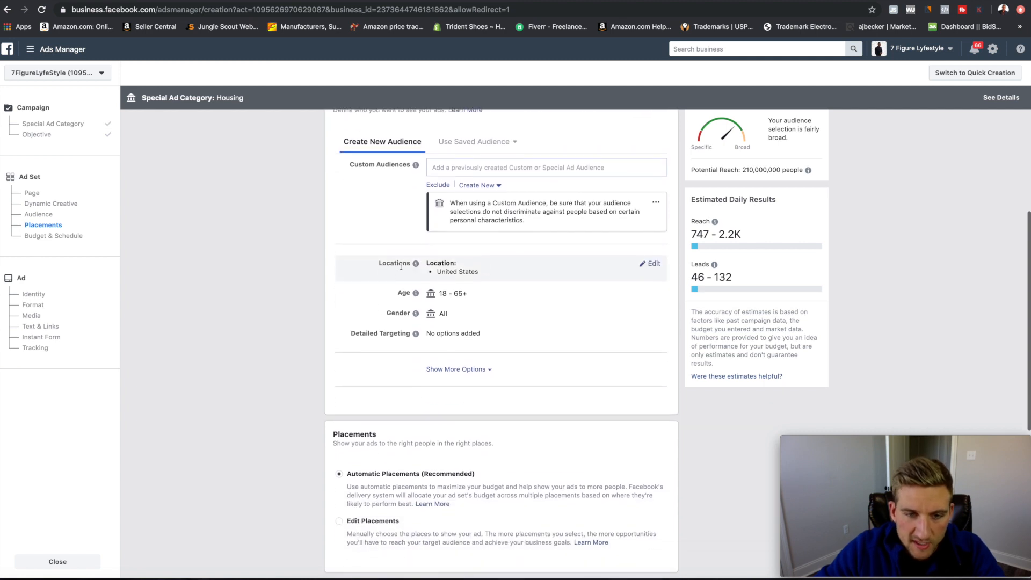
left_click(651, 264)
scroll(499, 291, "up", 5)
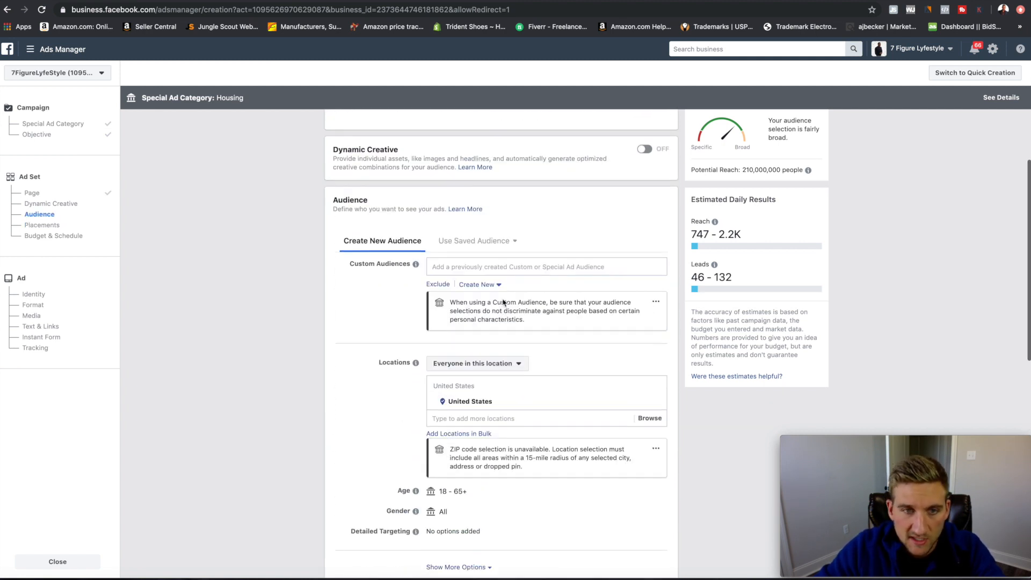
scroll(520, 317, "down", 4)
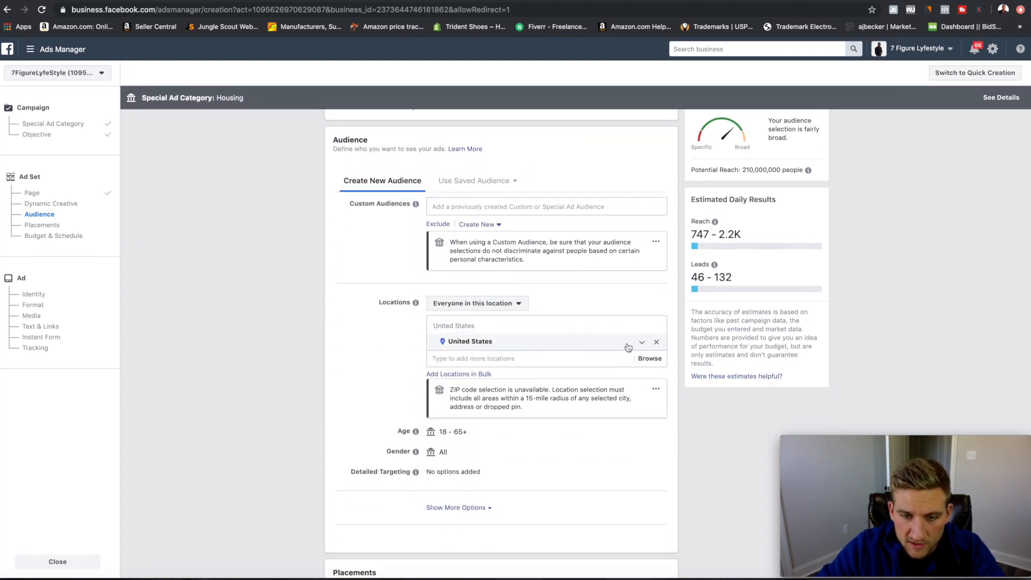
left_click(656, 343)
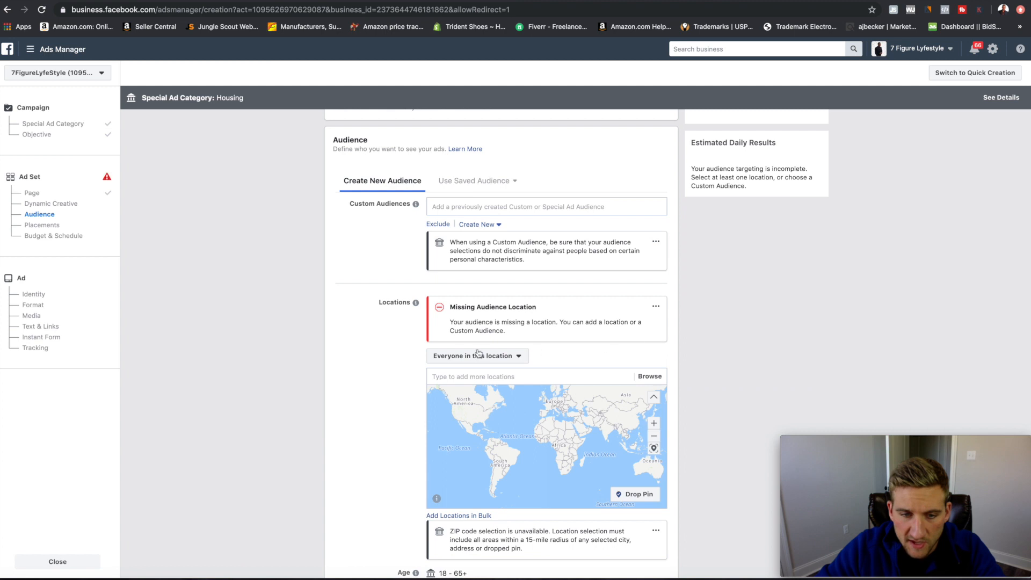
Add Dallas, Texas as the location, targeting only people who live there.
scroll(516, 333, "down", 2)
left_click(493, 309)
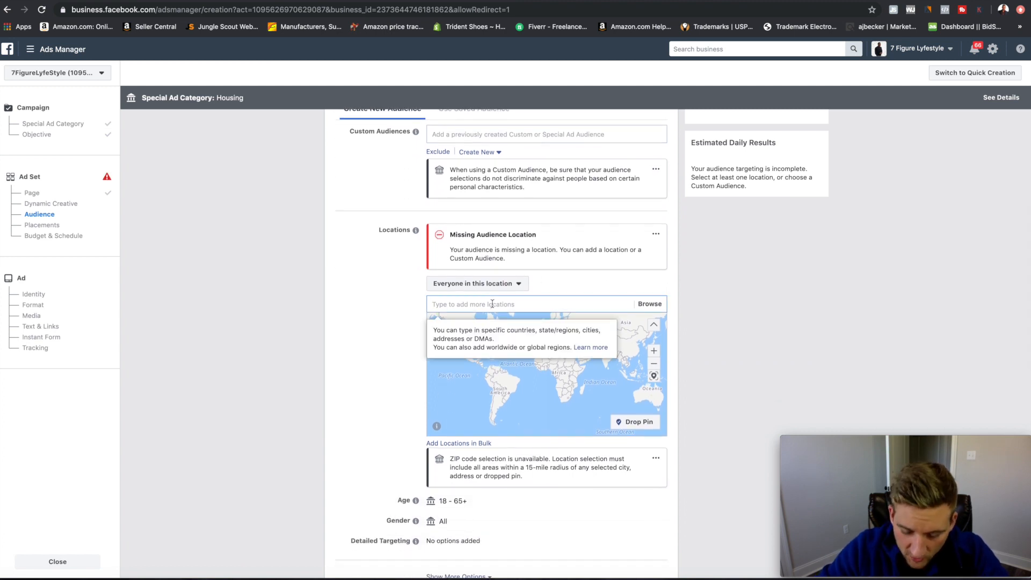
type("dallas tx")
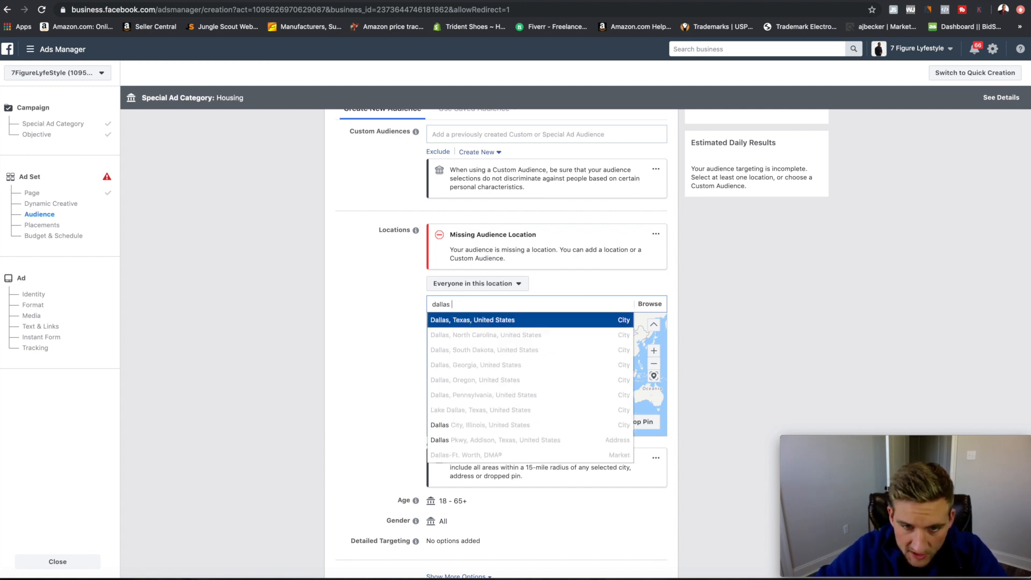
left_click(605, 316)
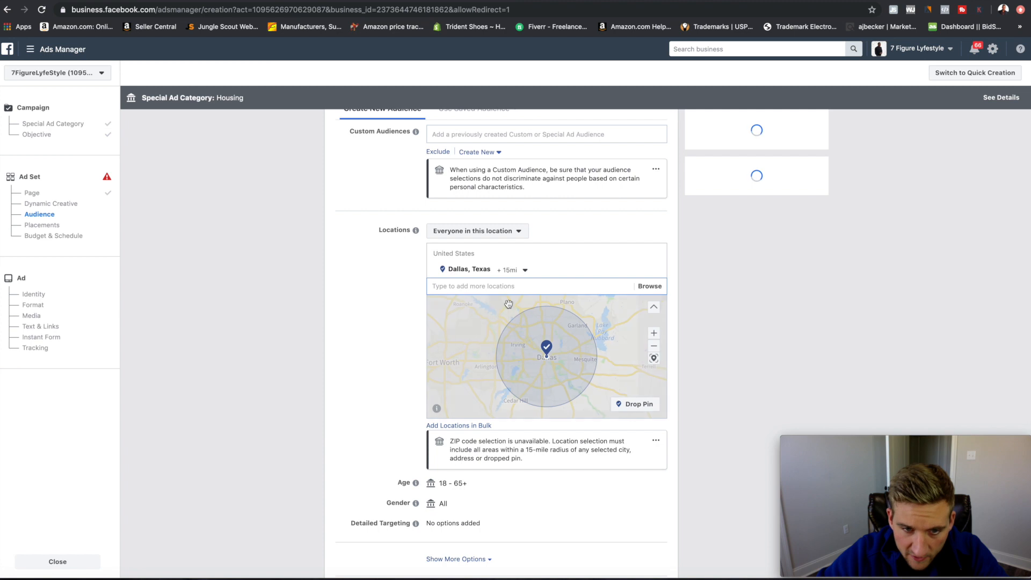
left_click(521, 237)
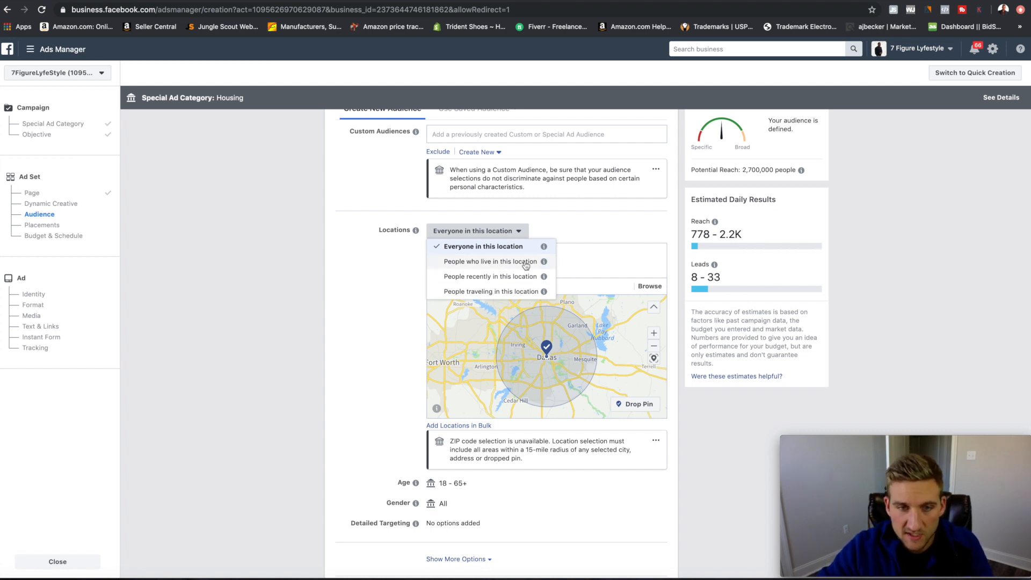
left_click(487, 263)
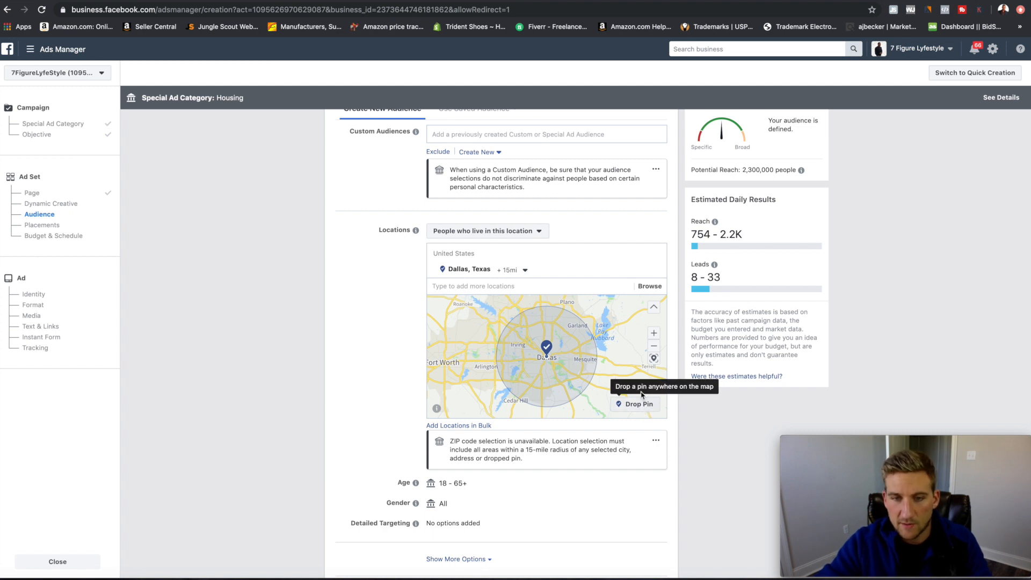
Drop a test pin on the map, then remove it, keeping Dallas, Texas at 15 miles.
scroll(513, 388, "down", 5)
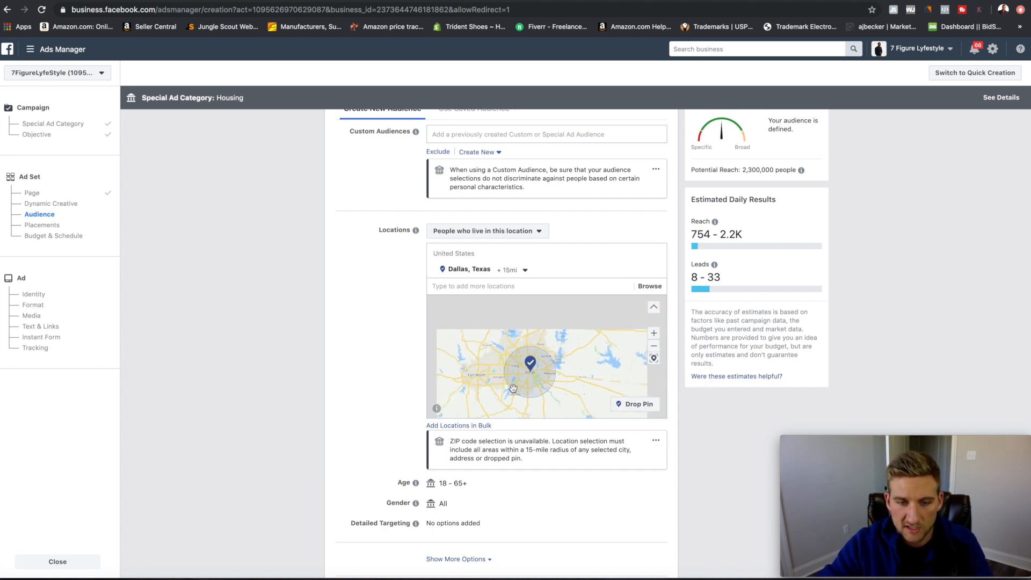
left_click(623, 409)
left_click(511, 321)
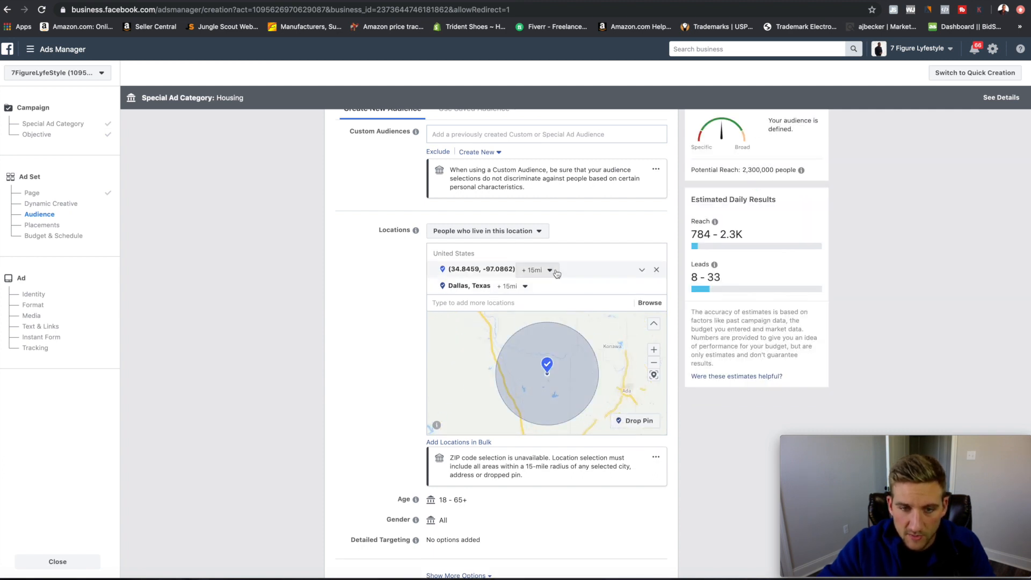
left_click(657, 274)
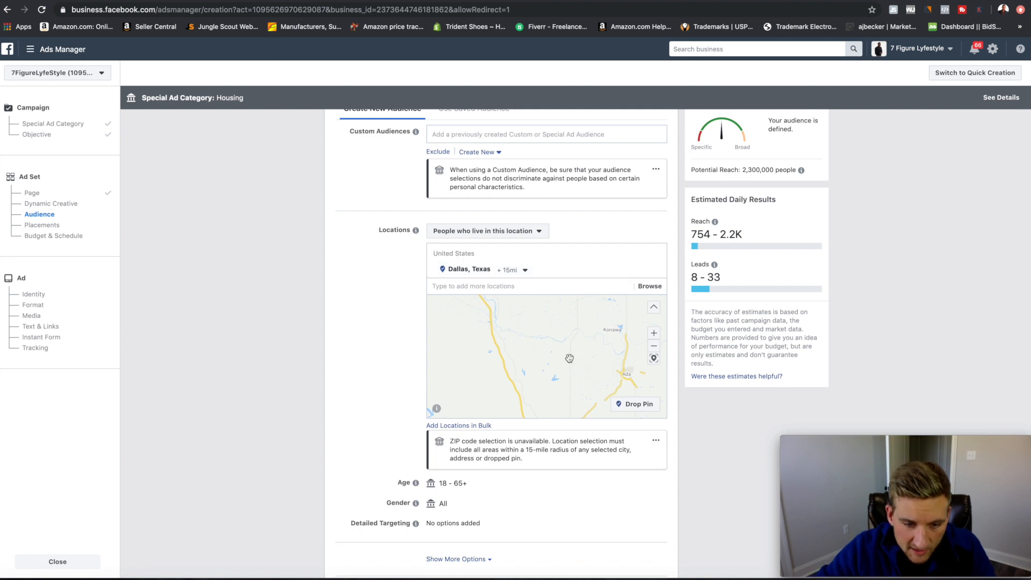
scroll(344, 346, "down", 1)
scroll(344, 347, "down", 2)
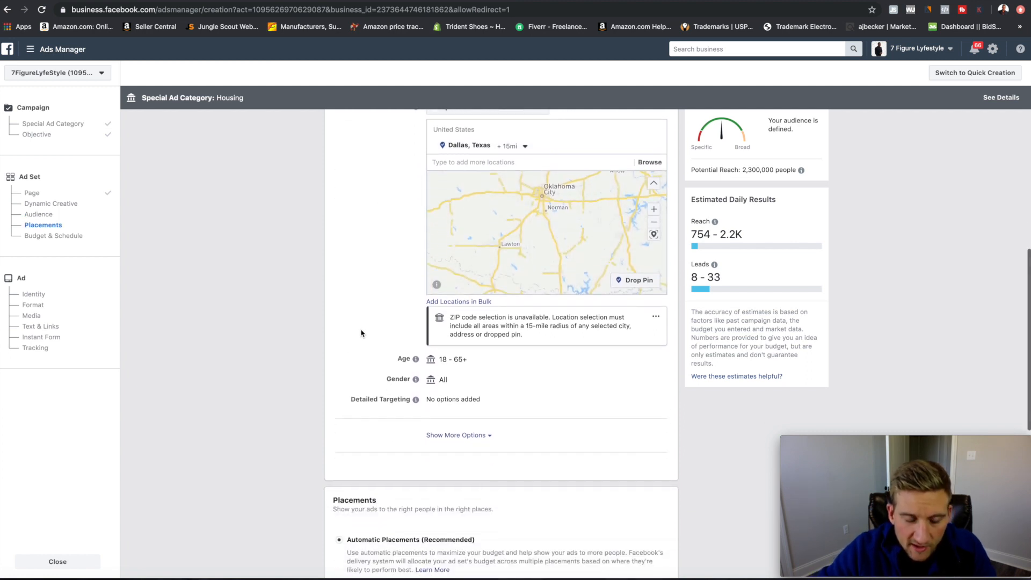
Search for and add Zillow and Trulia as detailed-targeting interests, narrowing reach to 600,000.
mouse_move(434, 366)
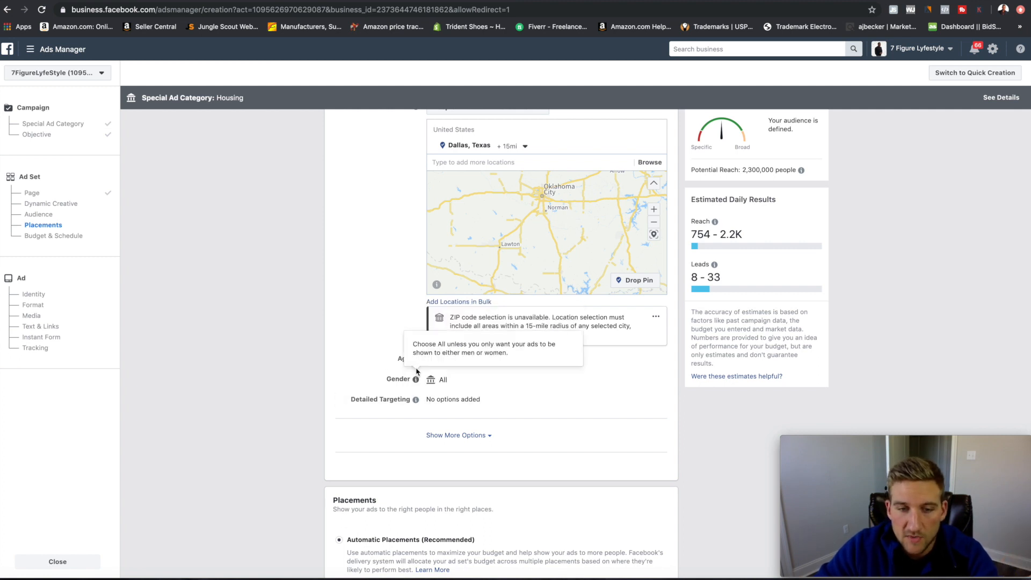
scroll(612, 384, "down", 2)
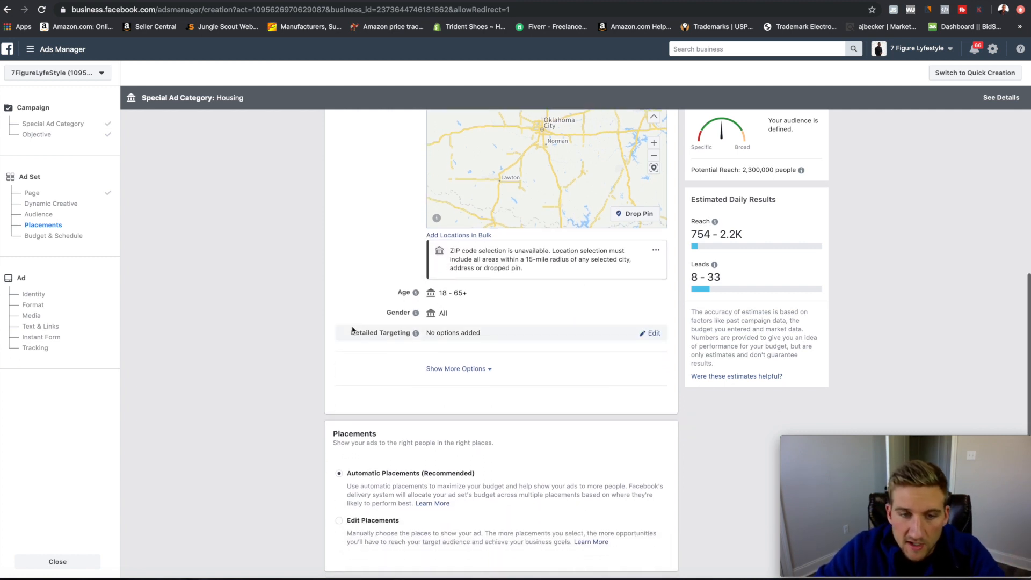
scroll(382, 326, "down", 1)
left_click(651, 317)
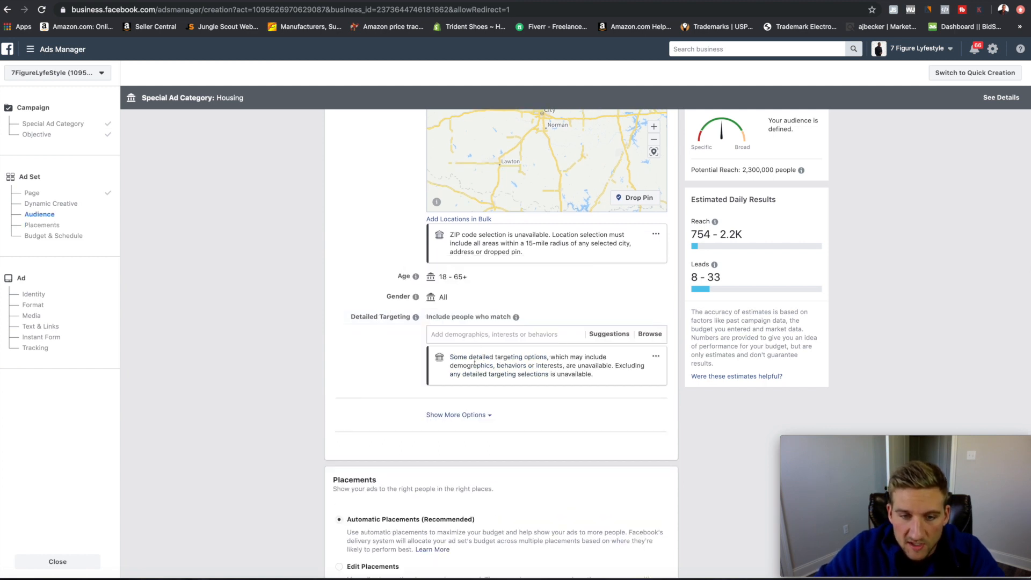
left_click(489, 334)
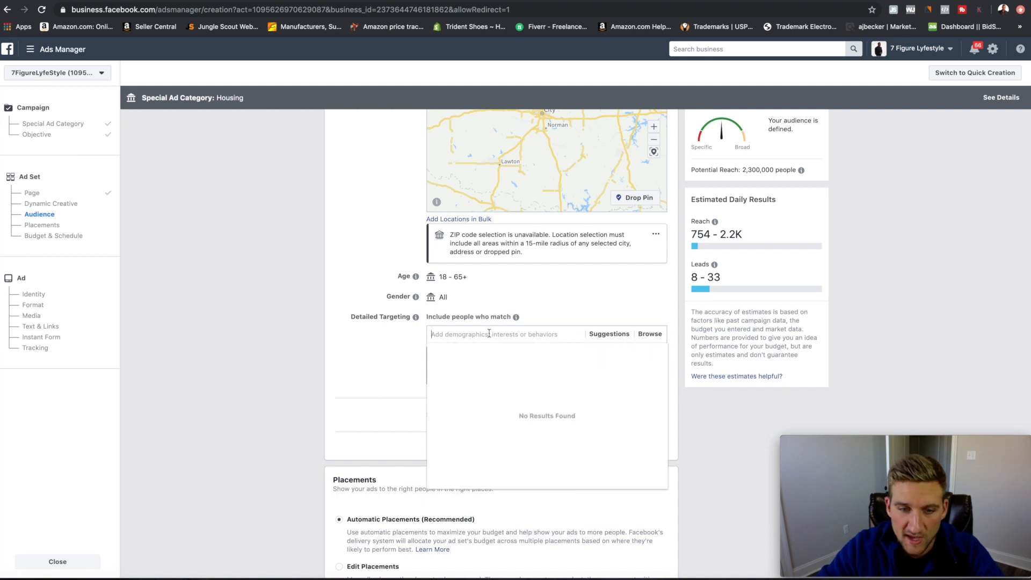
type("zillow")
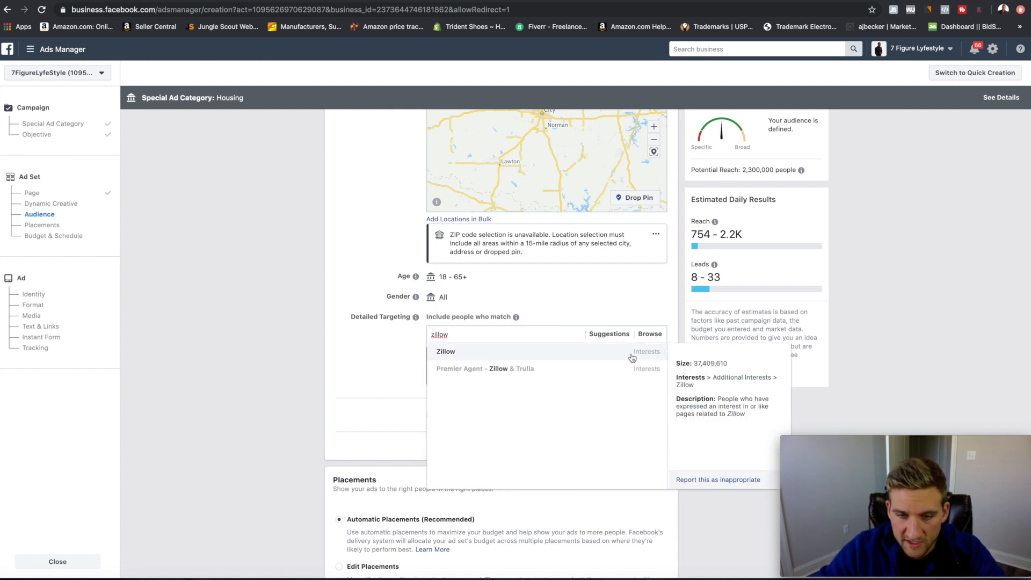
left_click(562, 358)
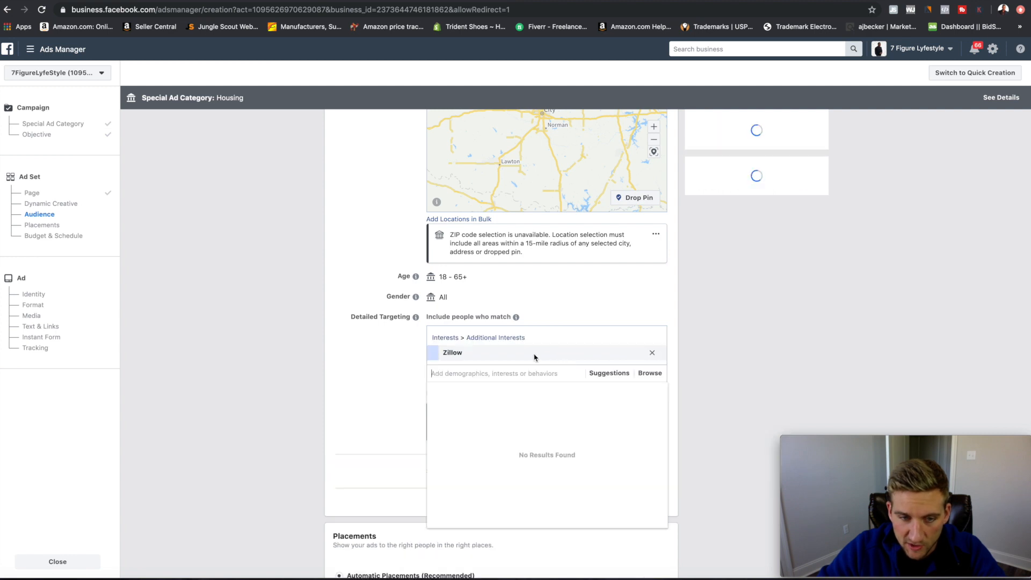
type("trulia")
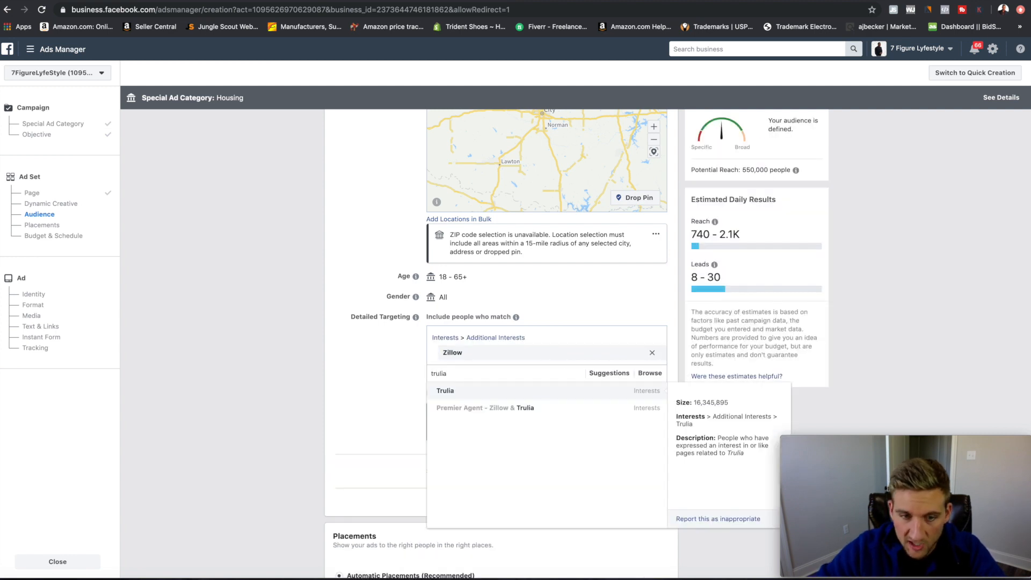
left_click(606, 397)
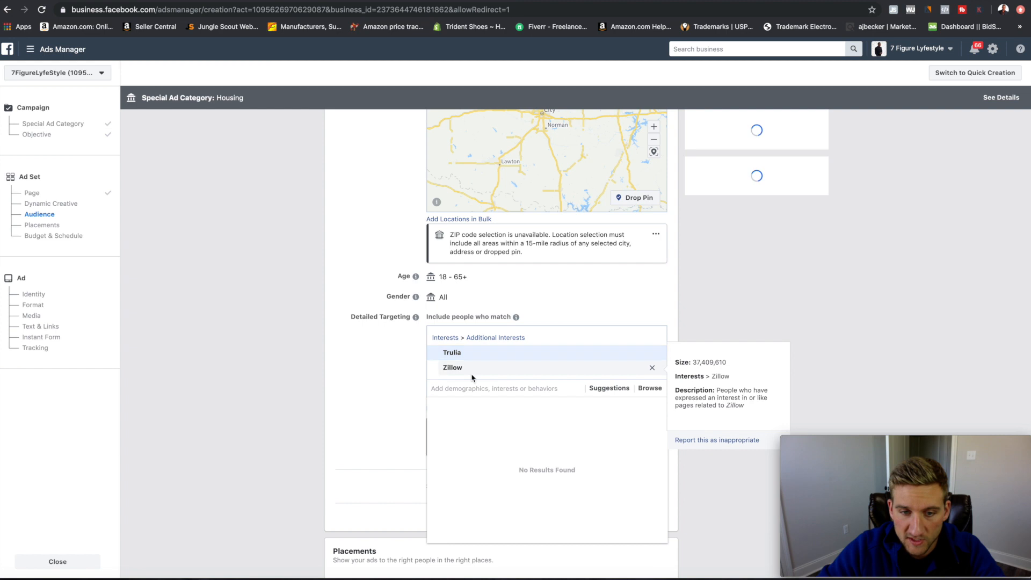
left_click(448, 369)
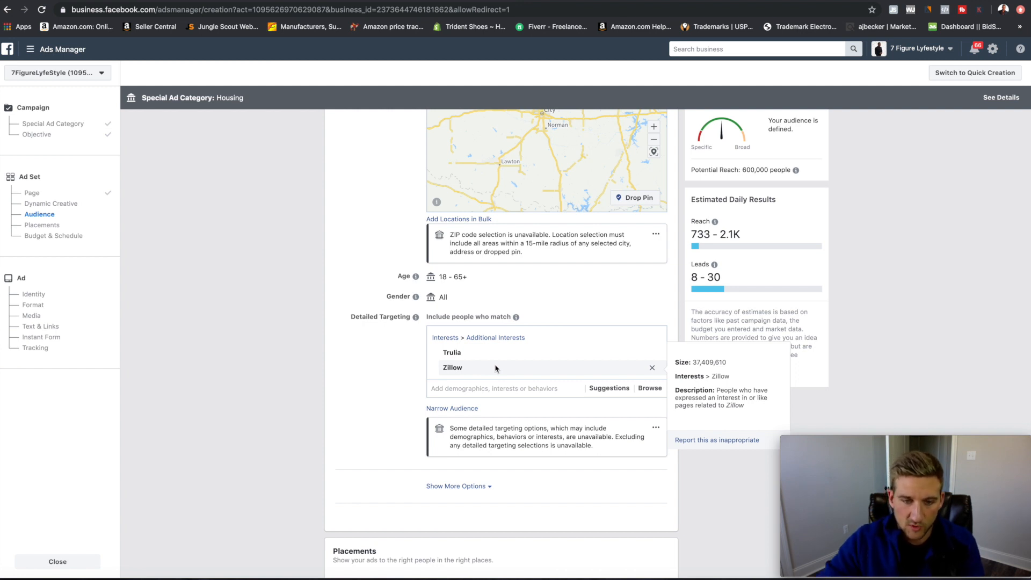
Switch ad placements from automatic to manual.
scroll(483, 367, "down", 3)
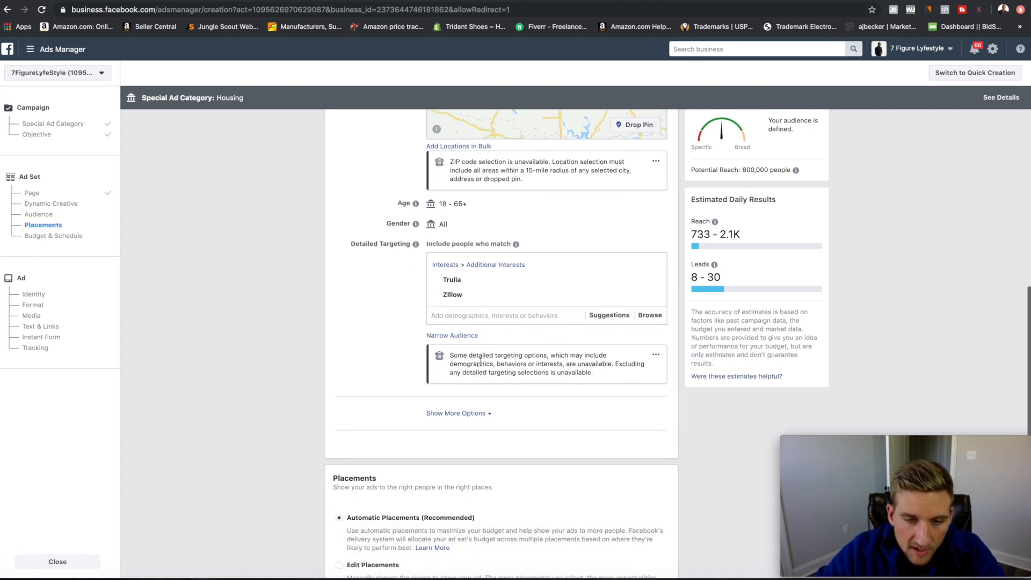
scroll(486, 362, "down", 4)
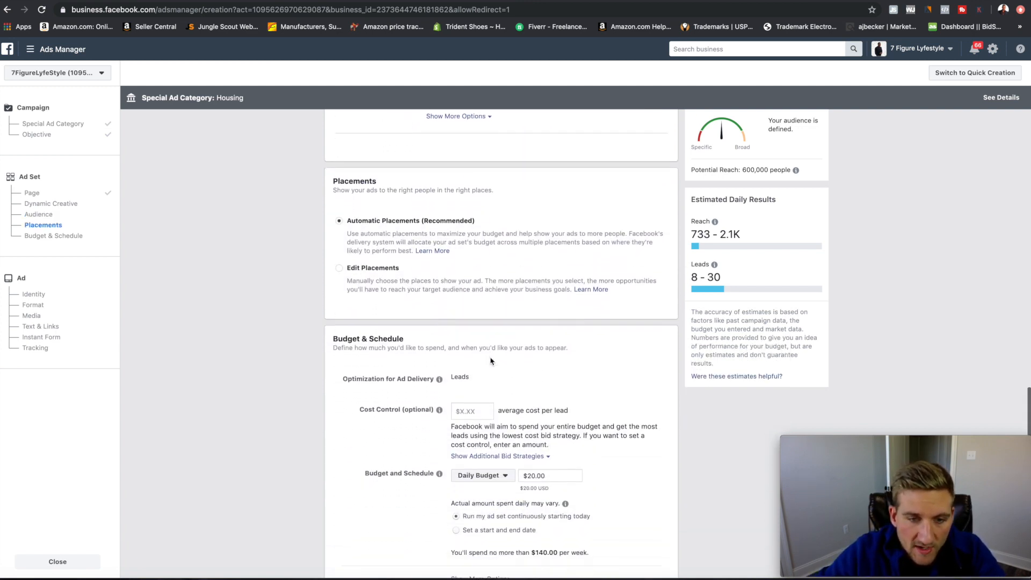
scroll(500, 345, "up", 1)
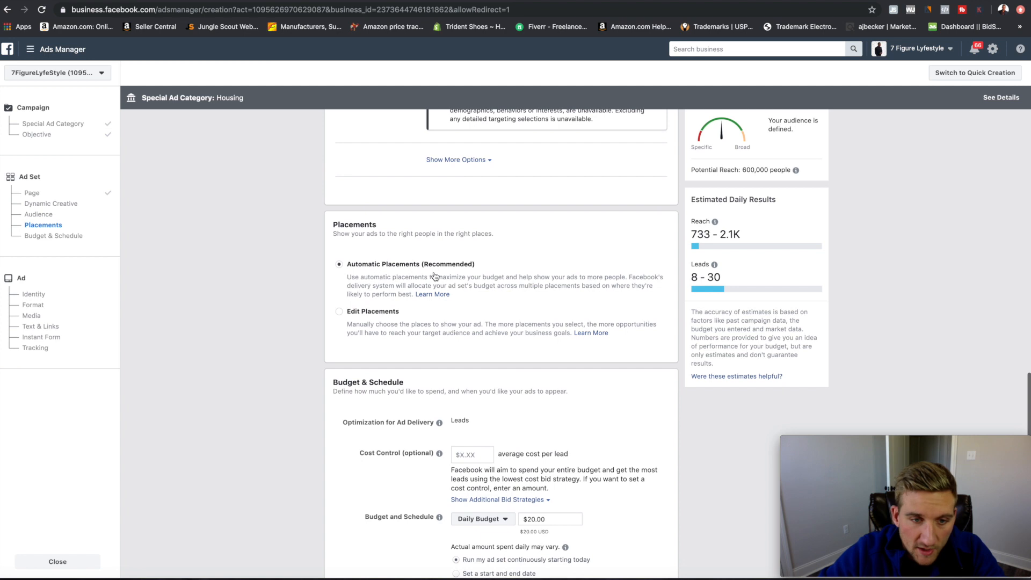
left_click(359, 316)
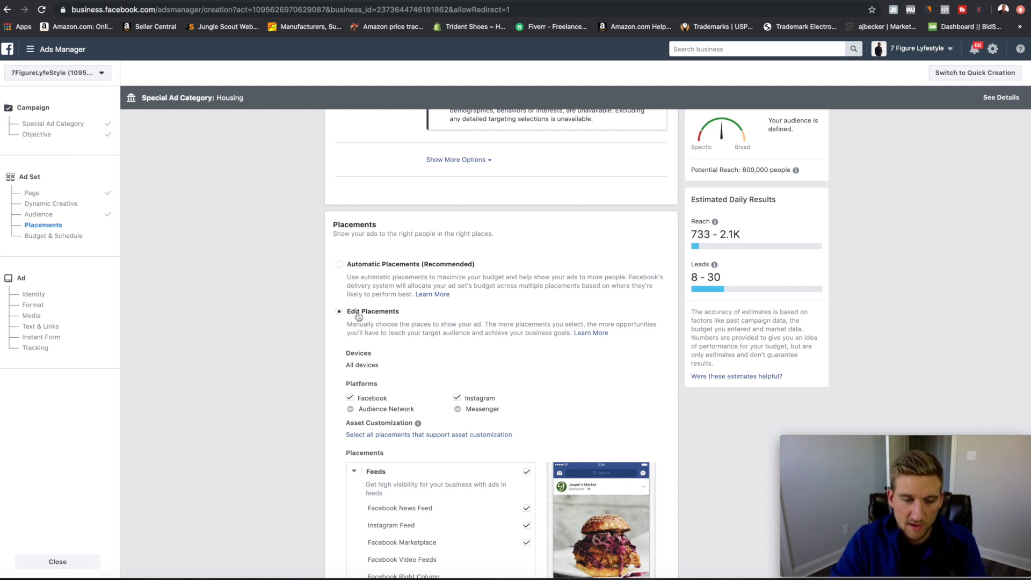
scroll(440, 331, "down", 5)
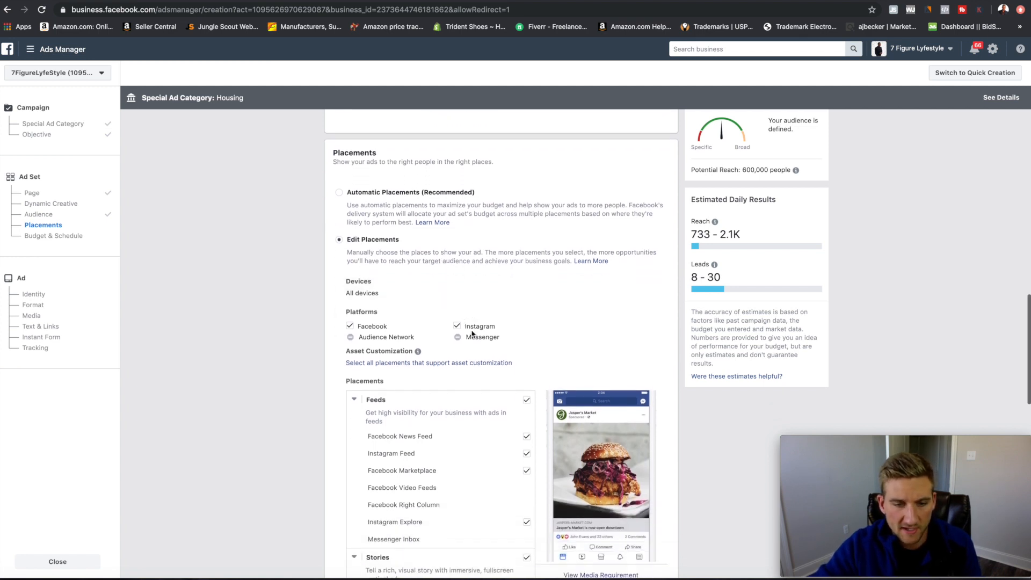
scroll(472, 334, "down", 1)
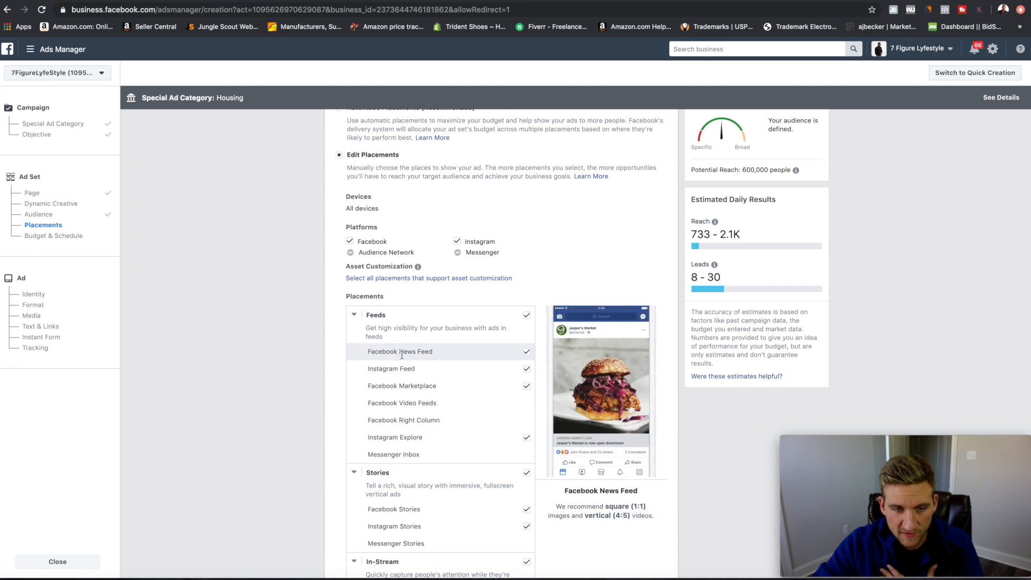
Uncheck Marketplace, Instagram Explore, Stories, In-Article and In-Stream placements.
left_click(527, 385)
scroll(531, 398, "down", 2)
left_click(527, 370)
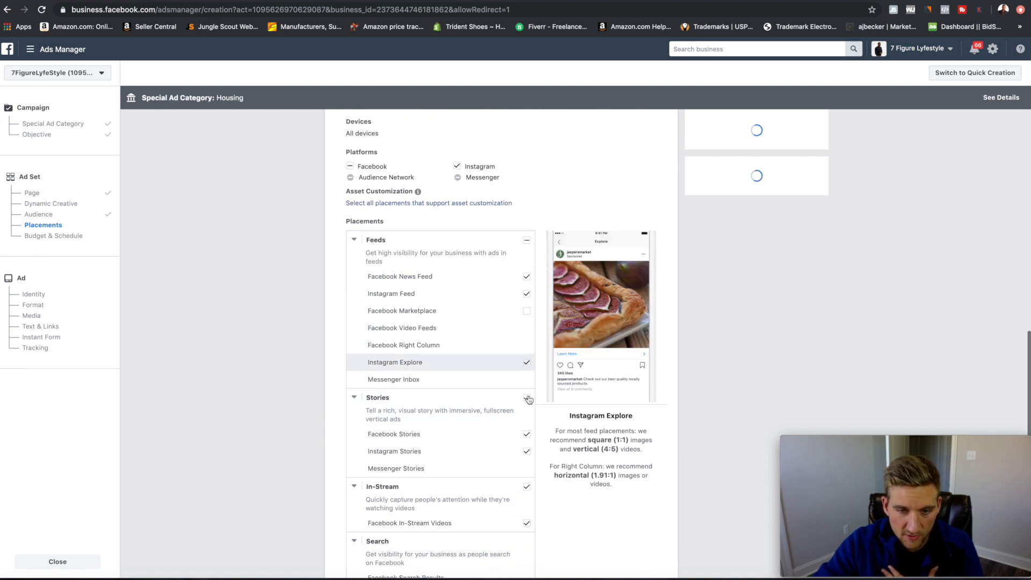
left_click(528, 408)
scroll(528, 408, "down", 4)
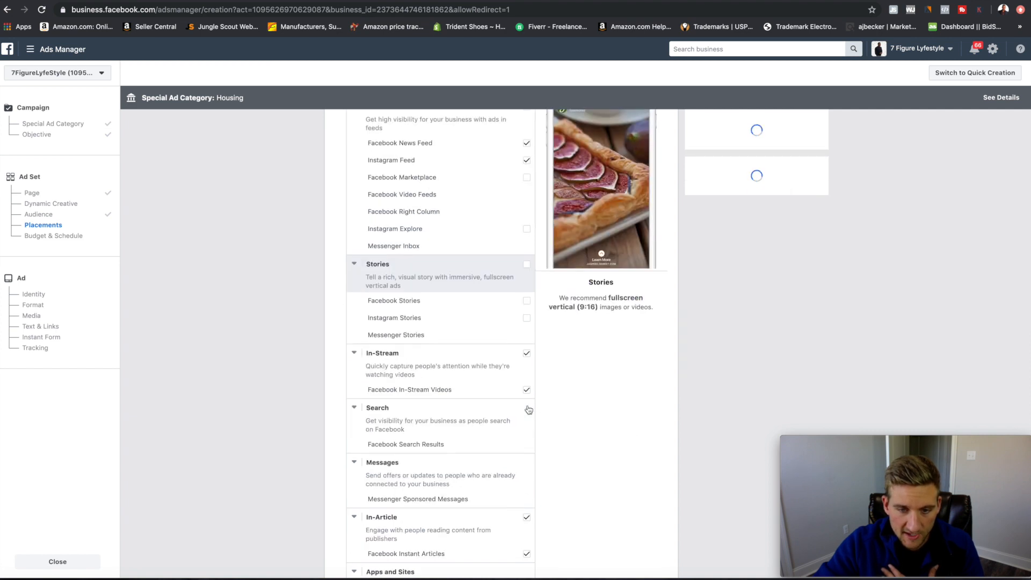
left_click(528, 441)
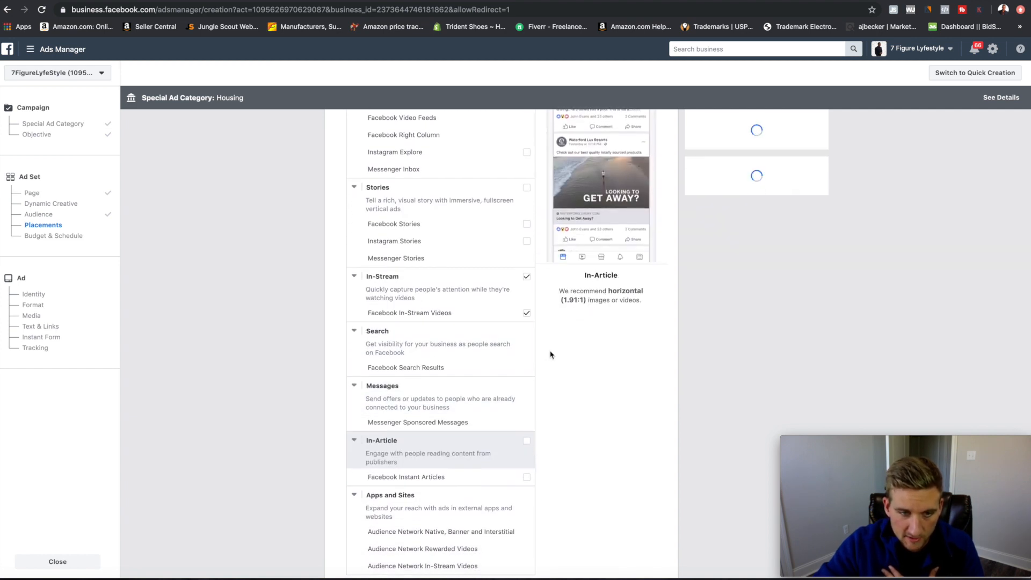
left_click(527, 277)
scroll(539, 350, "down", 3)
scroll(539, 374, "up", 2)
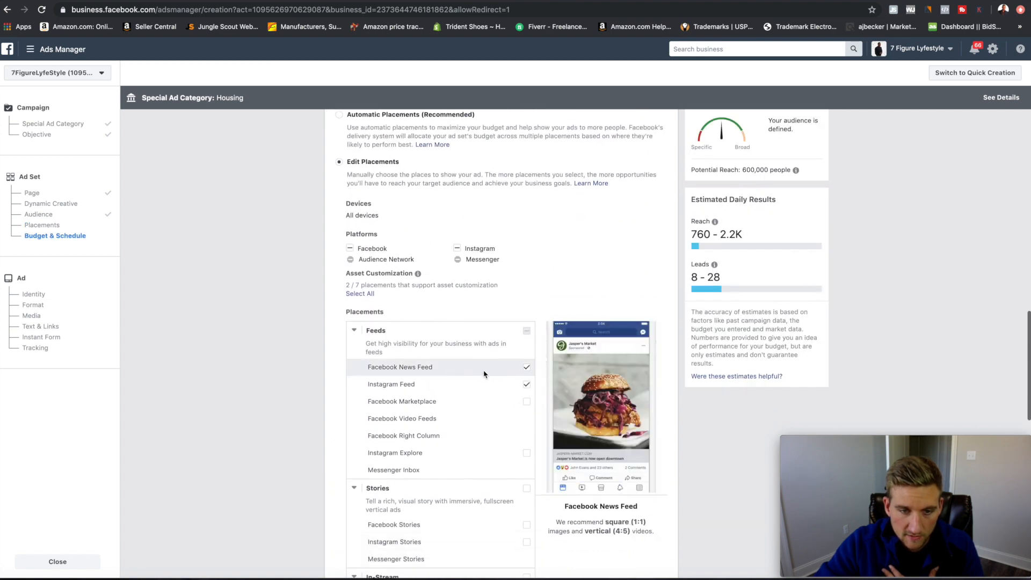
scroll(535, 373, "down", 10)
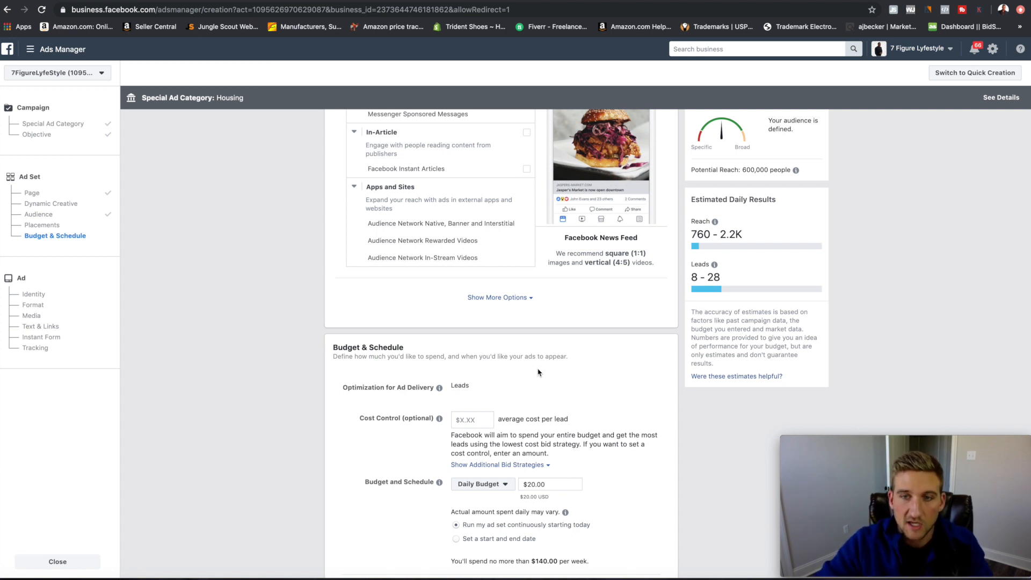
Change the daily budget to $10 and review the estimated daily leads.
scroll(538, 372, "down", 3)
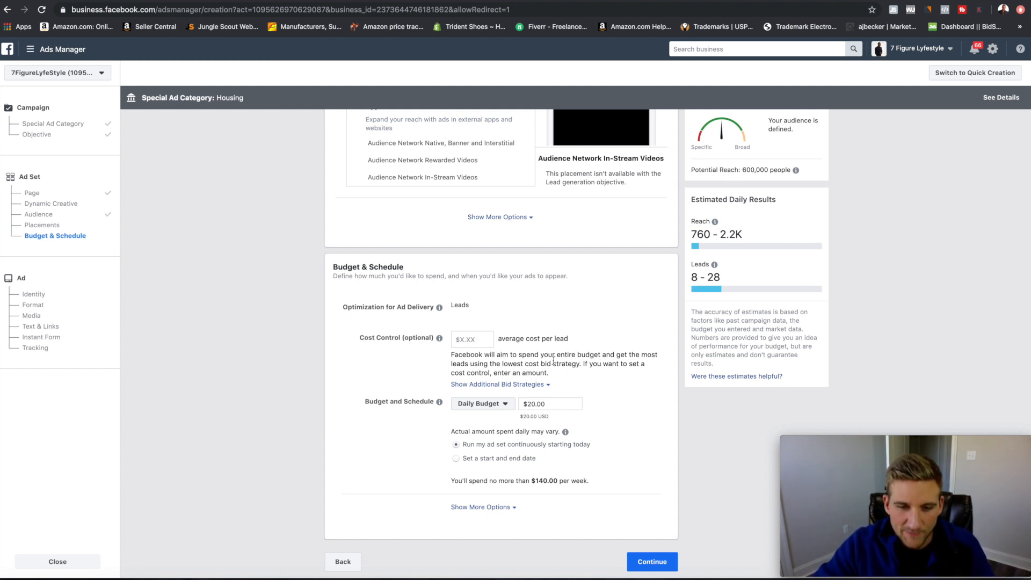
scroll(477, 353, "up", 2)
scroll(477, 353, "down", 2)
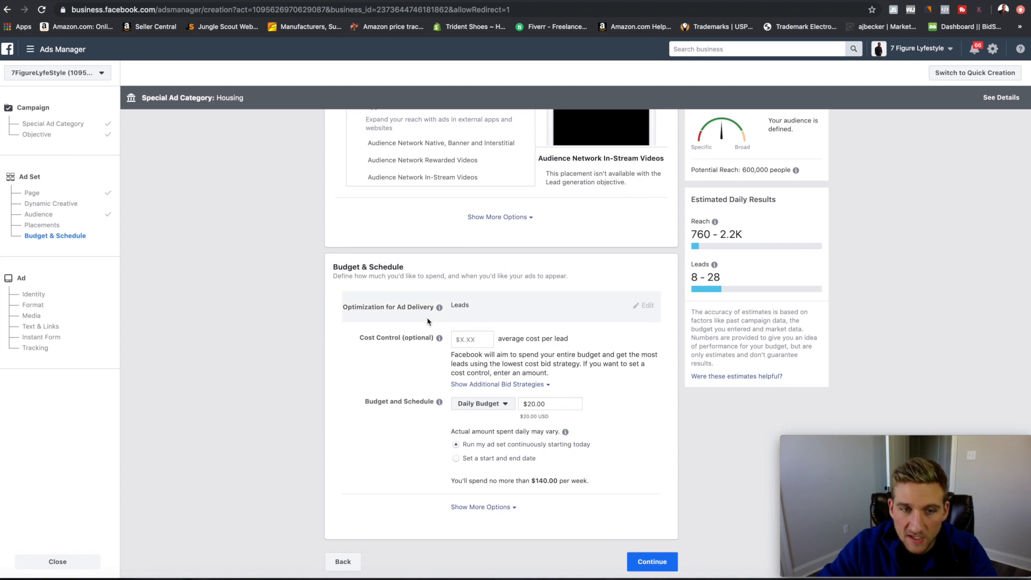
left_click(548, 404)
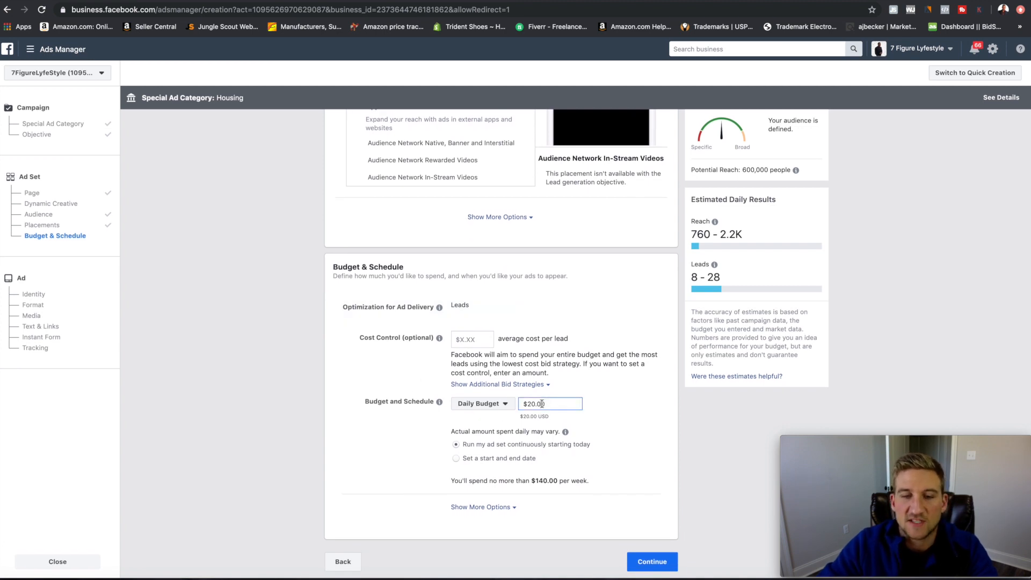
double_click(559, 407)
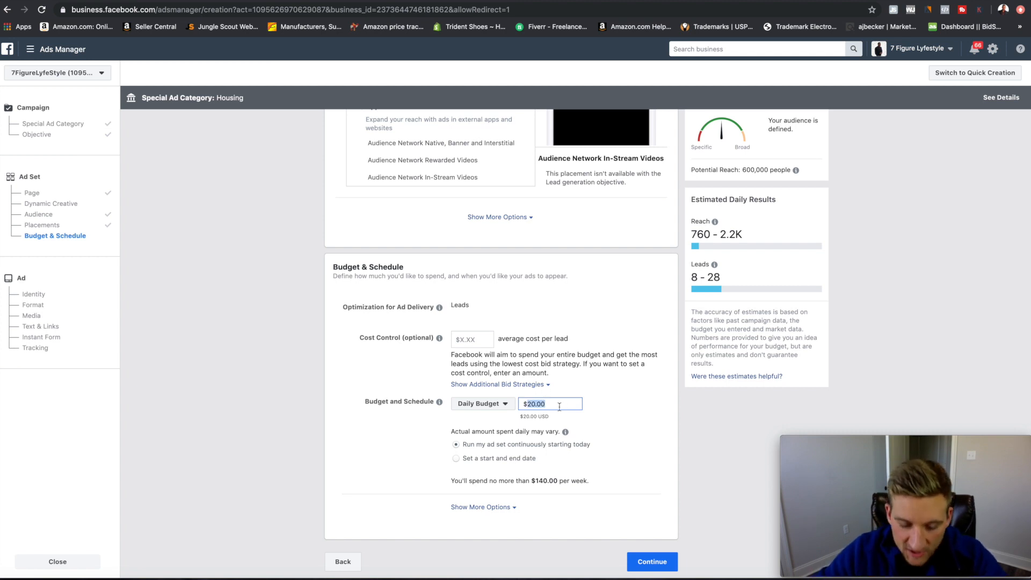
type("10")
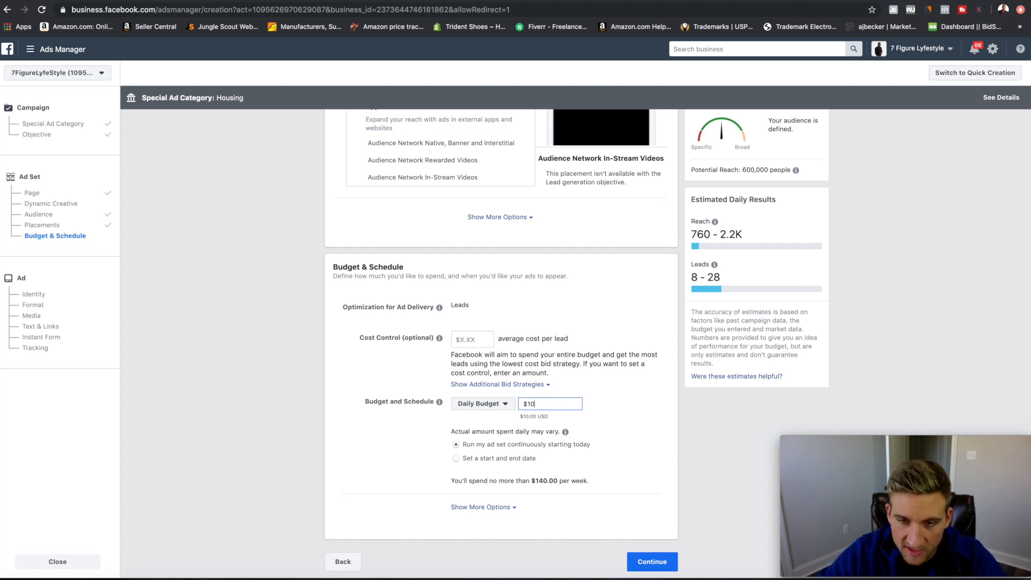
left_click(730, 281)
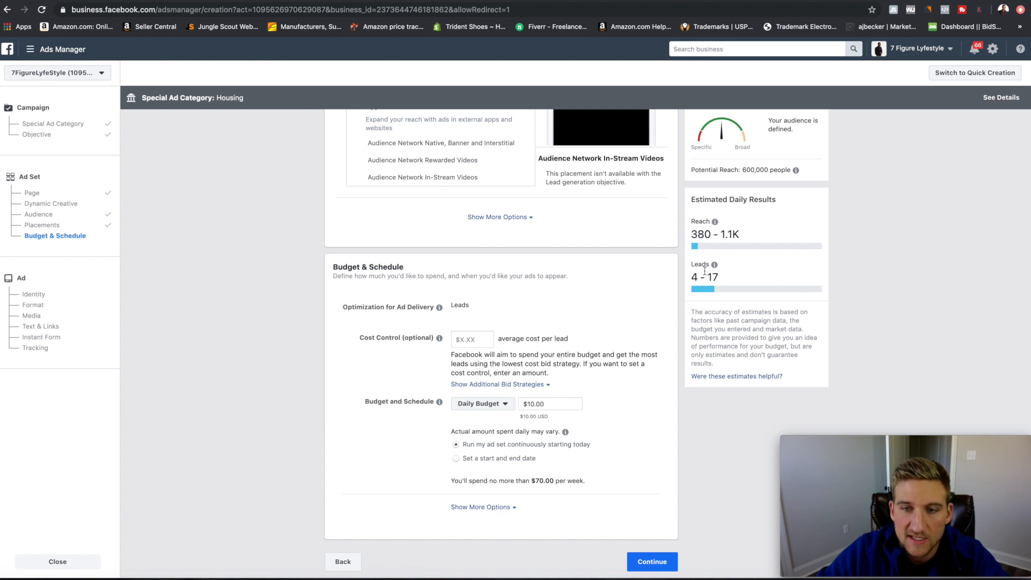
mouse_move(720, 281)
left_mouse_down()
mouse_move(685, 280)
mouse_move(724, 282)
left_mouse_up()
left_click(712, 255)
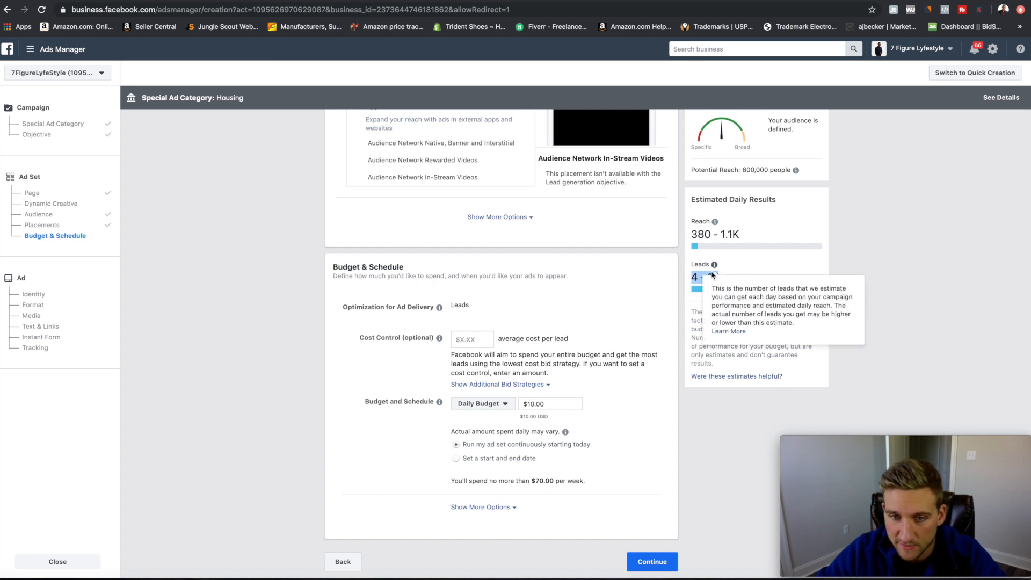
Try a $5 daily budget, then set the daily budget back to $20.
double_click(549, 405)
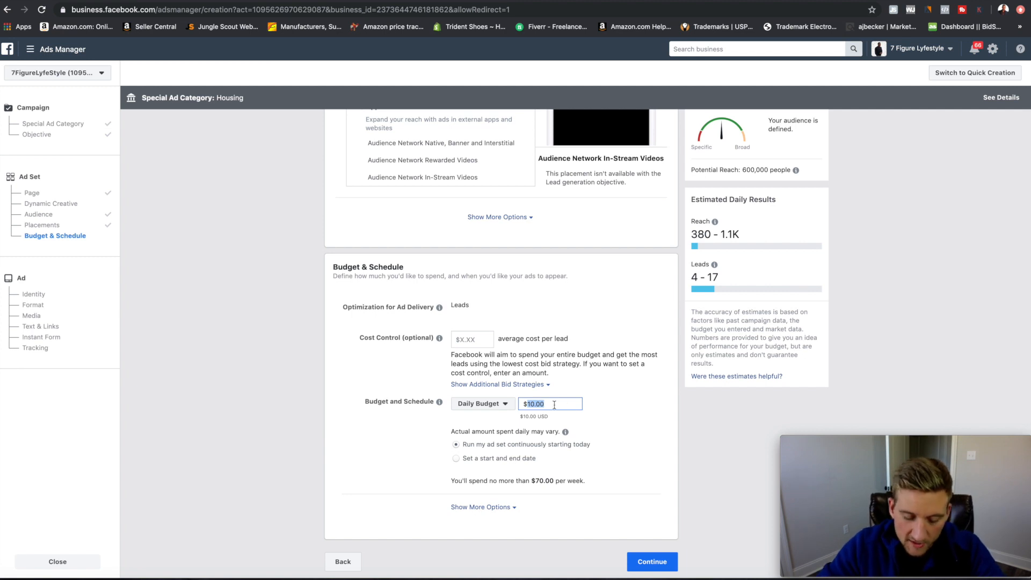
type("20")
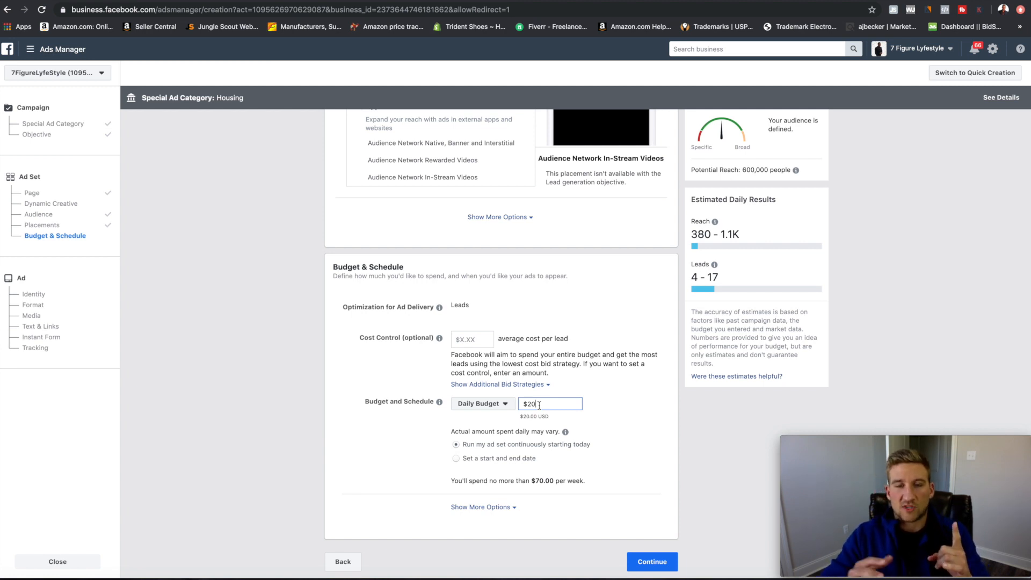
key("BackSpace")
key("BackSpace")
type("5")
left_click(619, 408)
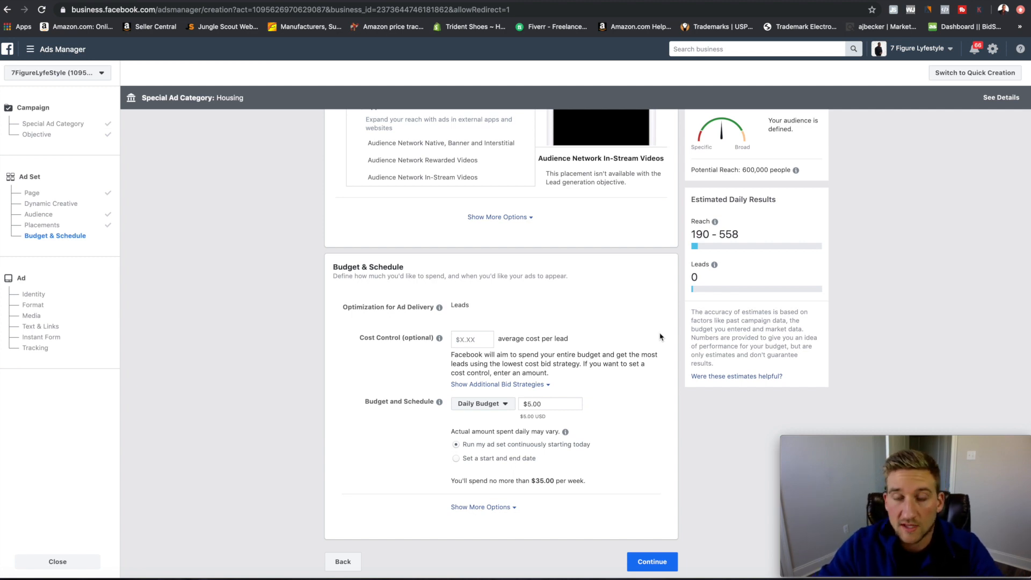
scroll(592, 359, "down", 1)
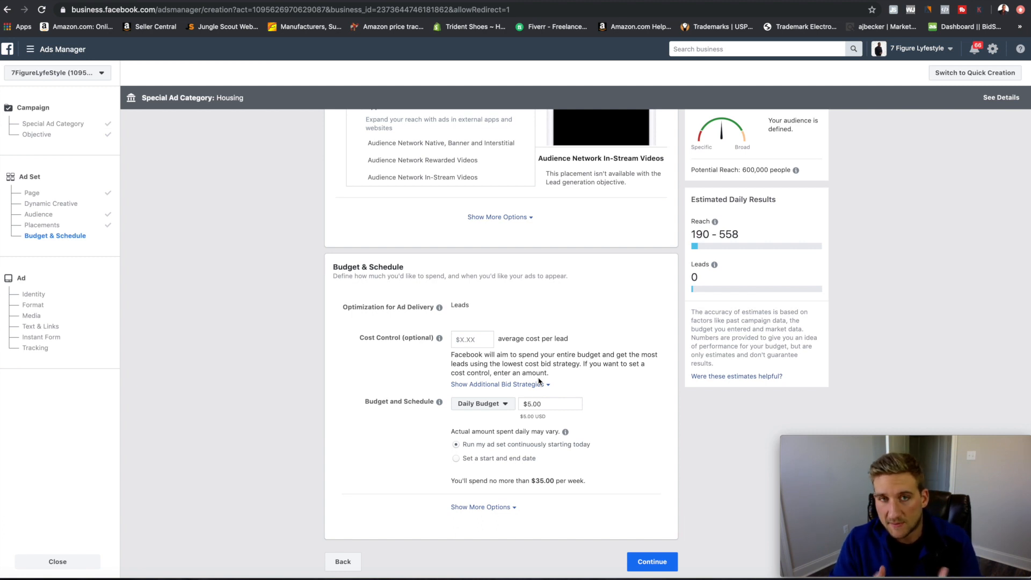
double_click(545, 404)
type("20")
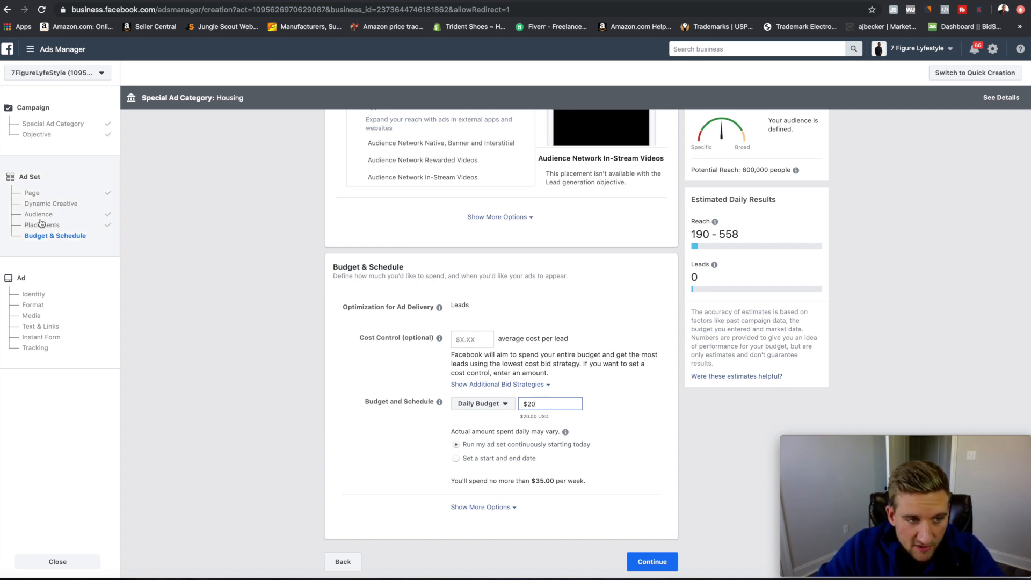
Confirm the $20 daily budget and continue to the ad-level setup.
left_click(663, 564)
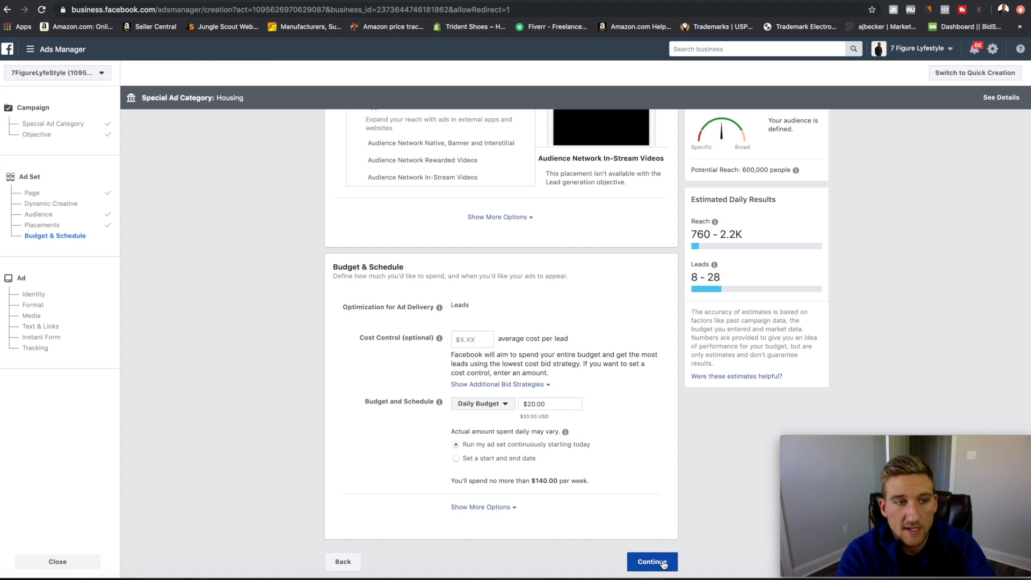
left_click(664, 563)
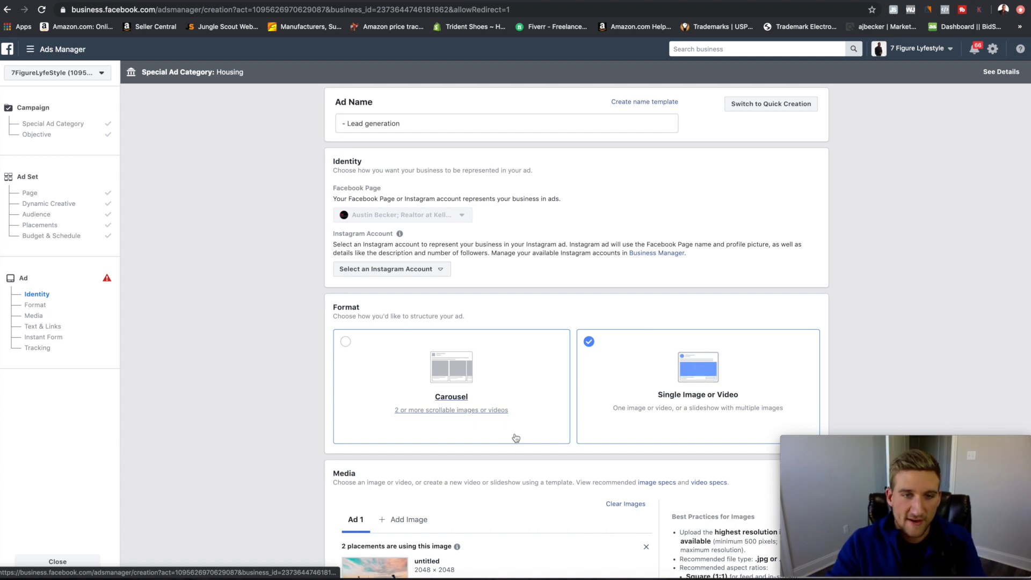
Rename the ad to 'Lead generation 1' by deleting the leading dash.
double_click(433, 123)
double_click(433, 123)
key("Up")
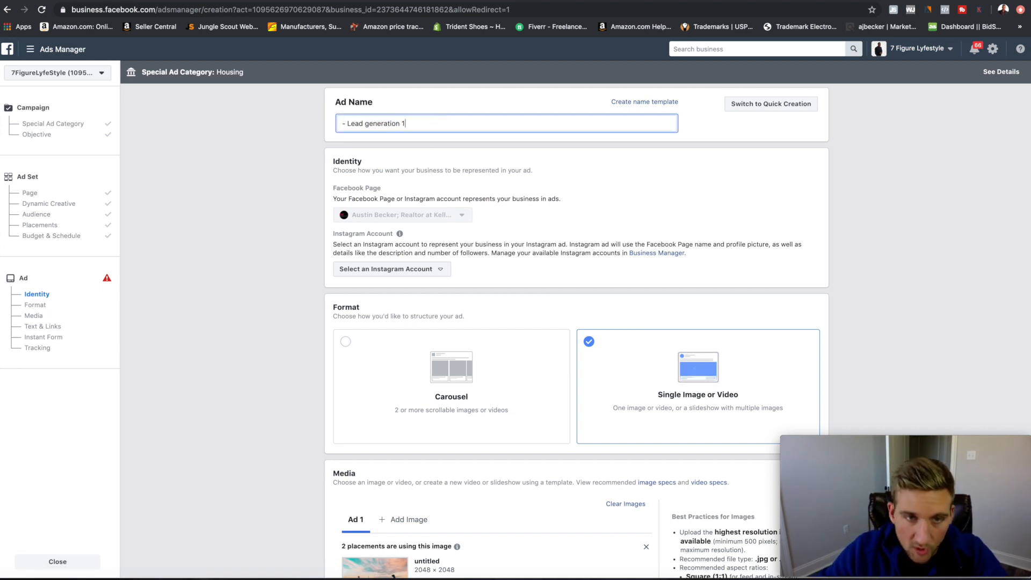
left_click(349, 124)
key("BackSpace")
key("BackSpace")
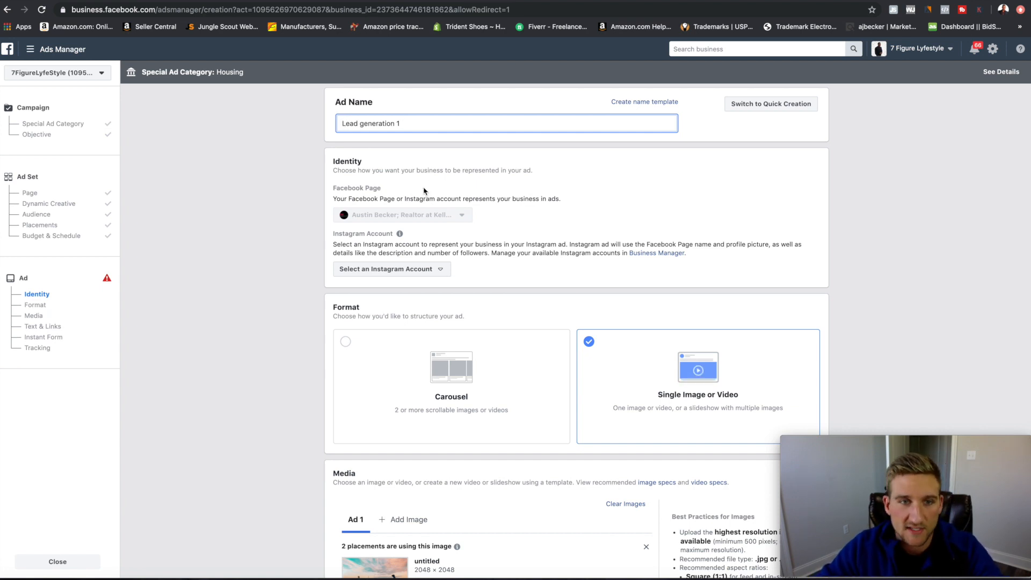
Set the Instagram account to use the selected Facebook Page.
scroll(607, 225, "down", 1)
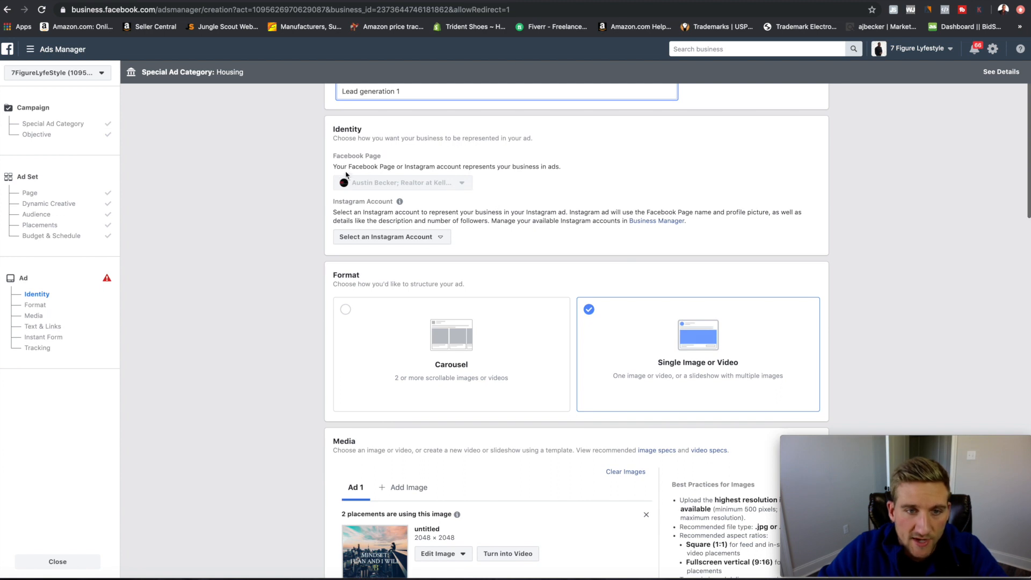
left_click(444, 241)
left_click(388, 276)
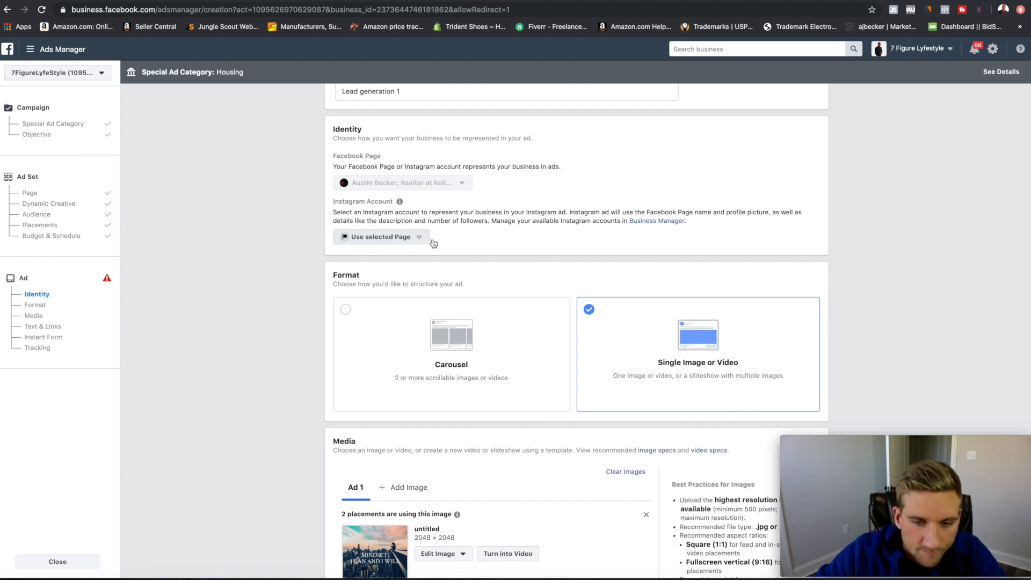
scroll(459, 247, "down", 2)
scroll(459, 247, "down", 1)
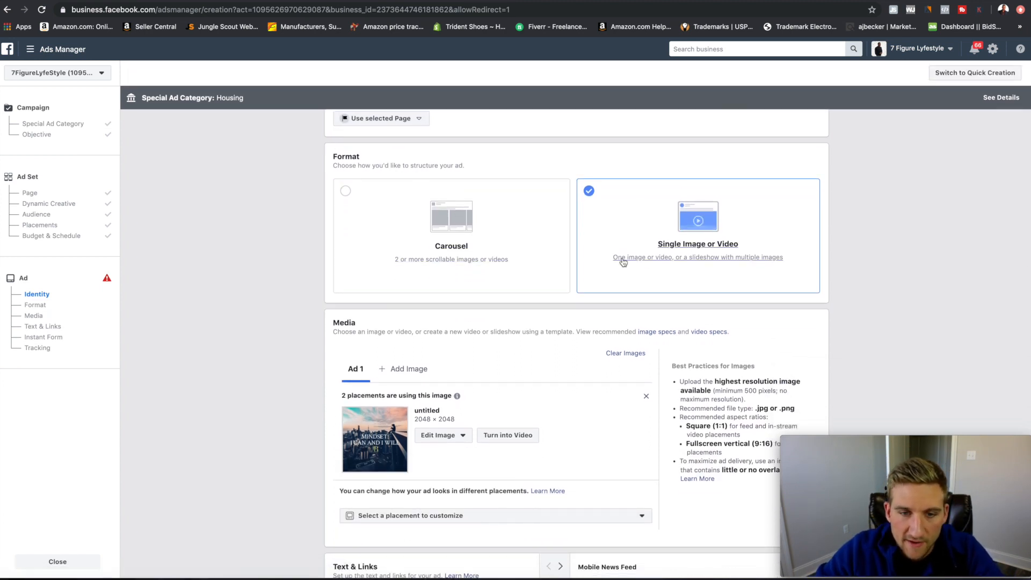
Remove the untitled 2048 × 2048 image and bring up the Image Assets library.
left_click(646, 396)
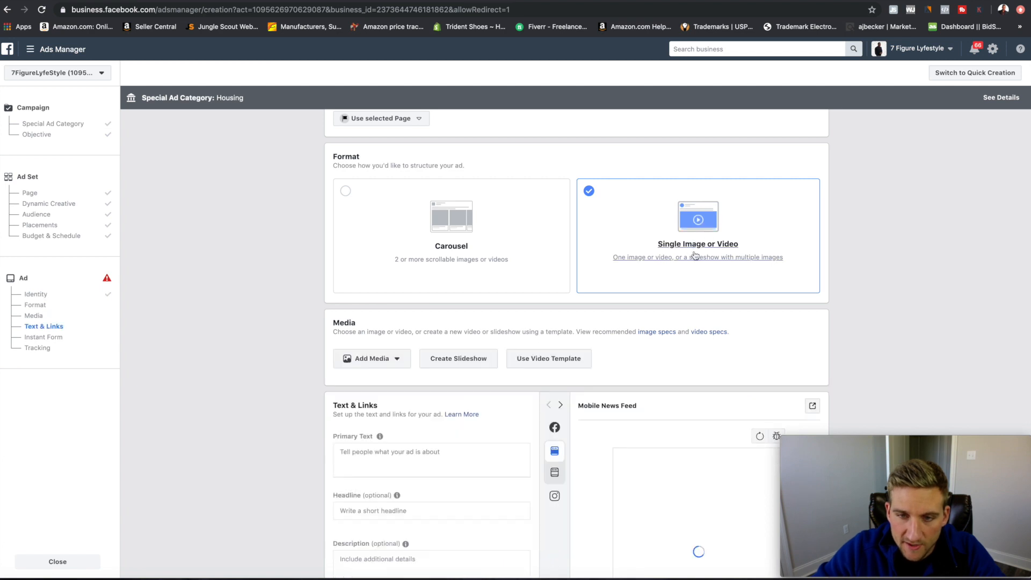
left_click(398, 361)
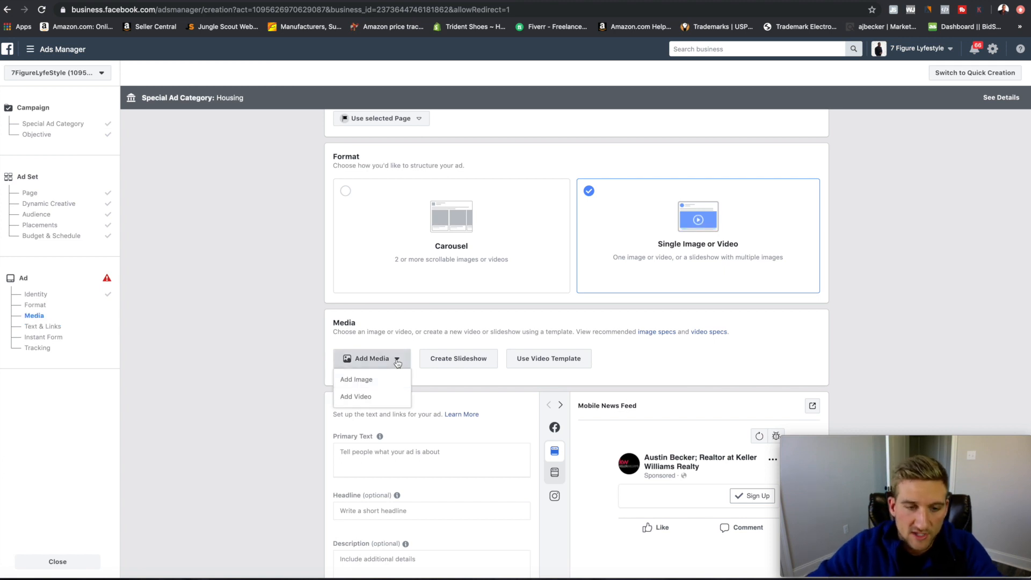
left_click(359, 382)
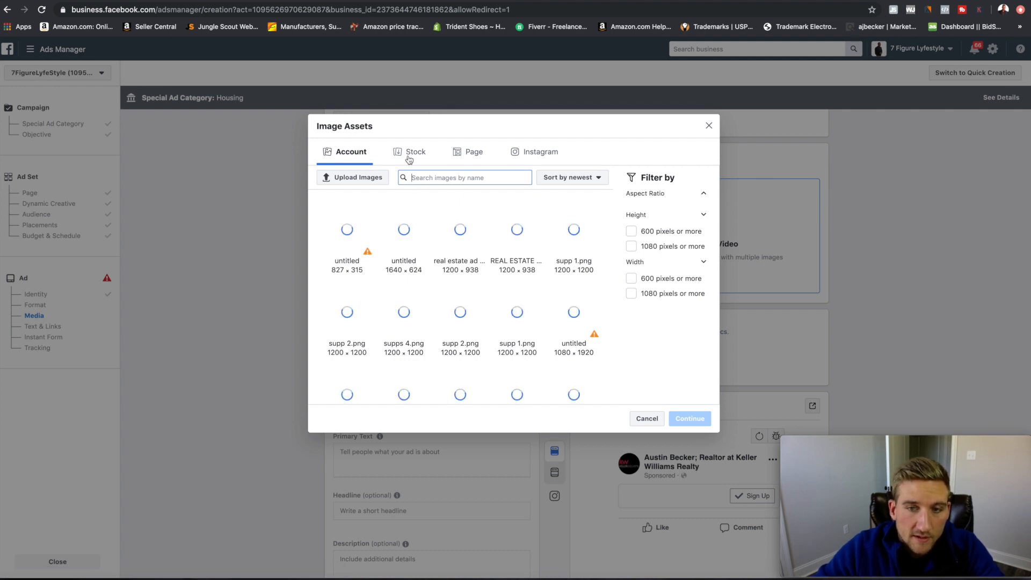
Search stock images for 'home' and use the couple-outside-a-house photo as the ad image.
left_click(415, 153)
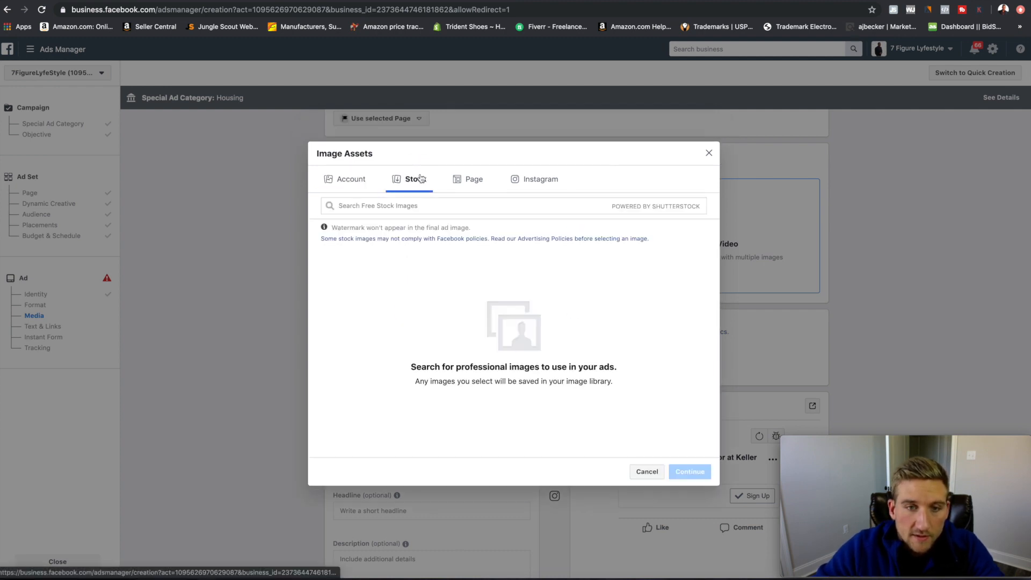
left_click(383, 208)
type("home")
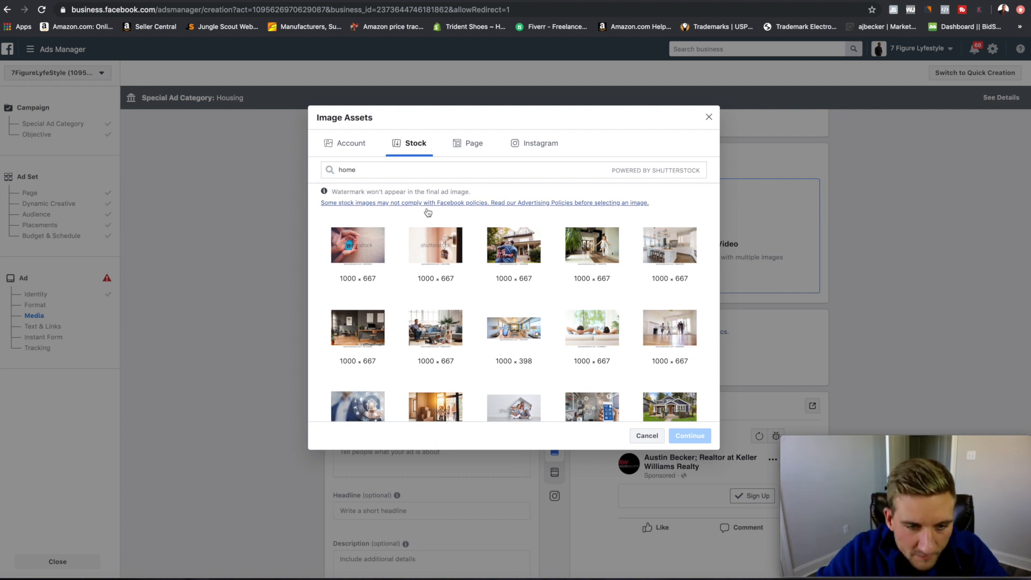
scroll(478, 249, "down", 1)
scroll(482, 252, "up", 1)
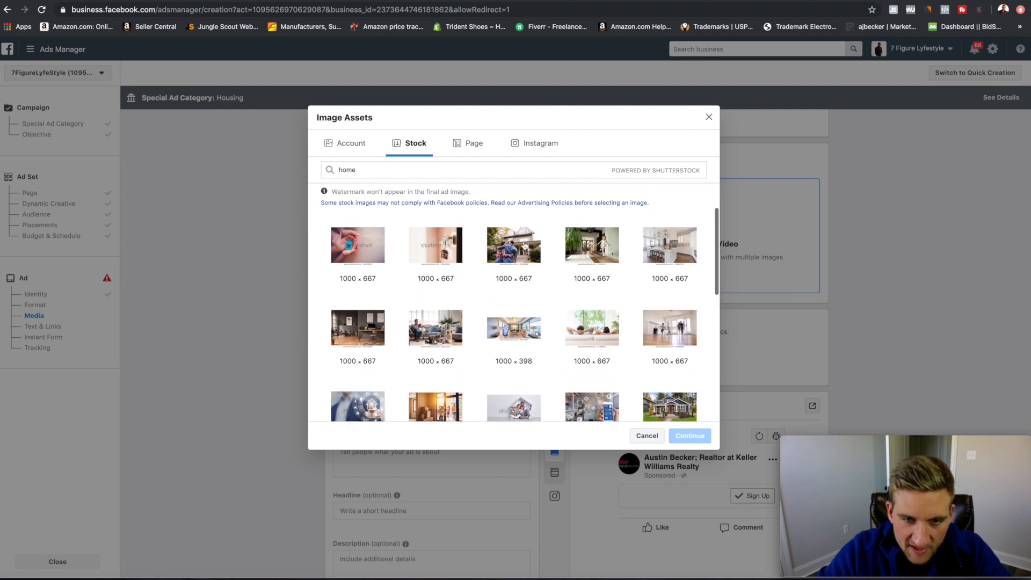
left_click(505, 250)
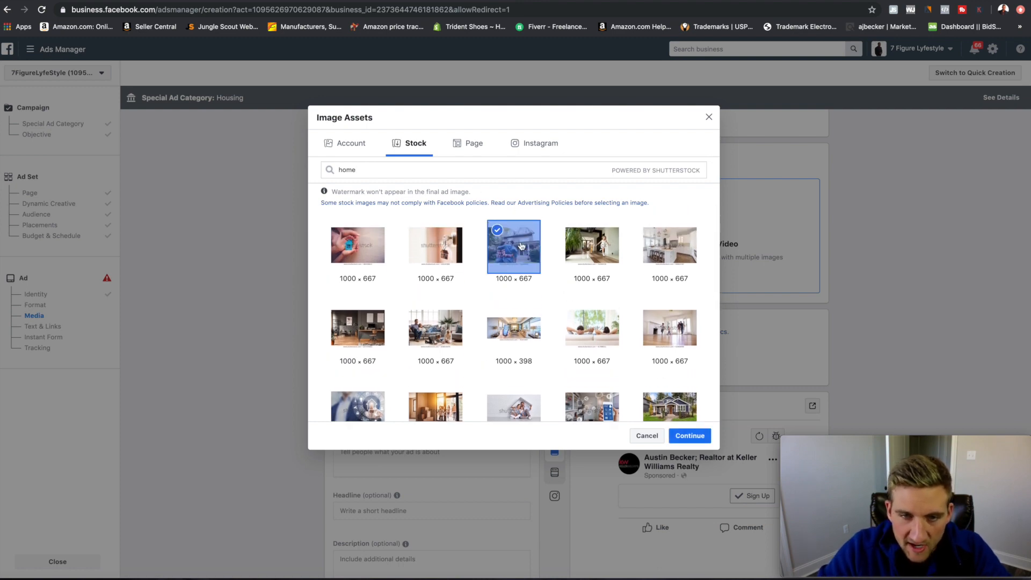
left_click(693, 436)
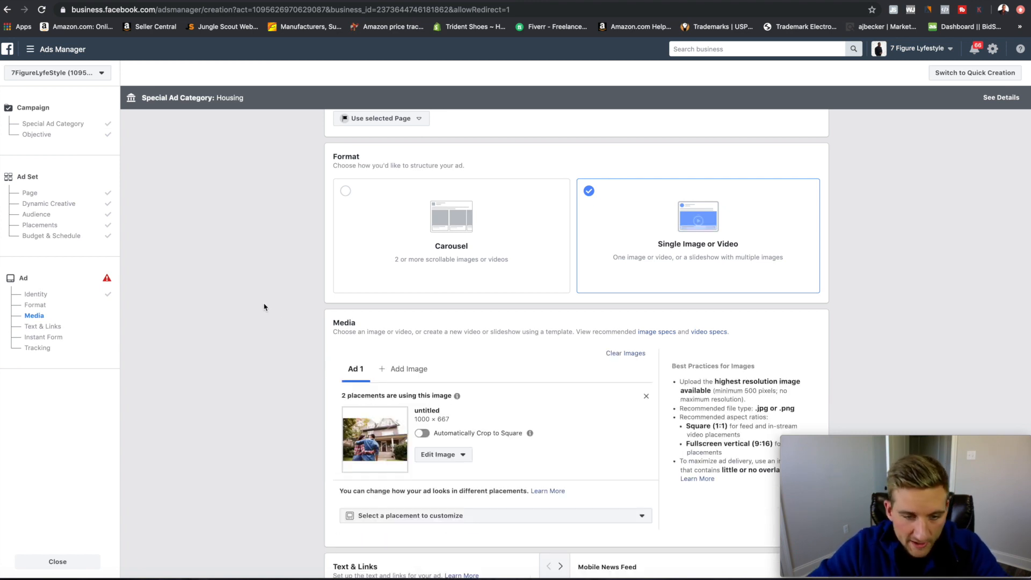
Scroll down to the ad's Text & Links section.
scroll(301, 317, "down", 3)
scroll(608, 309, "down", 5)
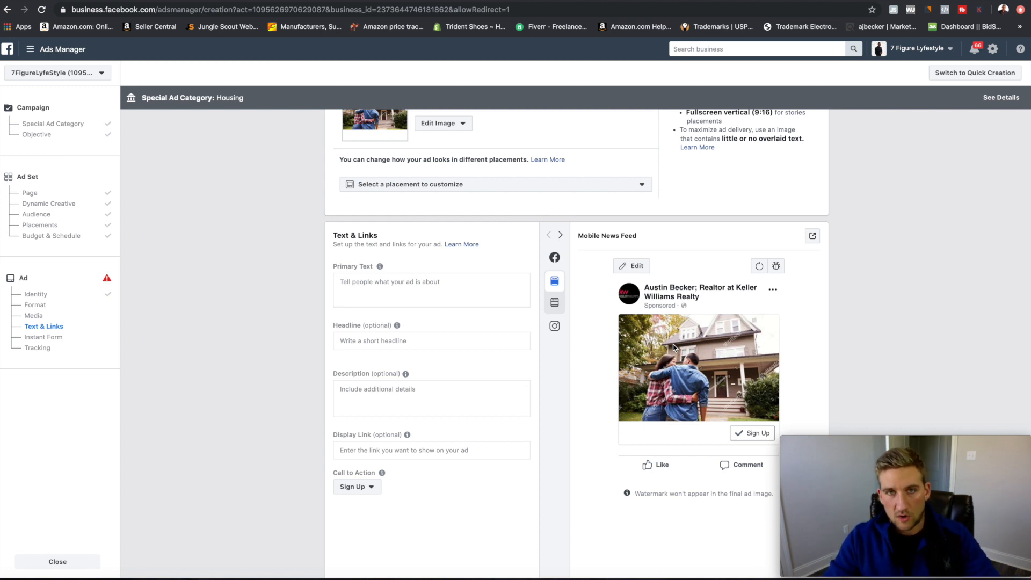
Write the three-line primary text: new-home question, free list of area homes, 'Get your list today!'.
left_click(371, 284)
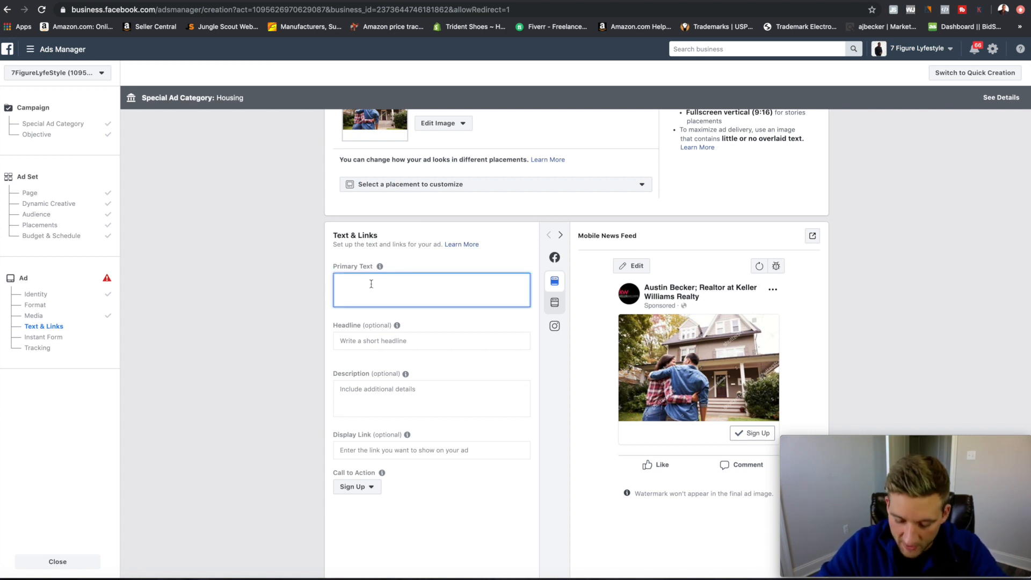
type("Are you looking for a new home>?")
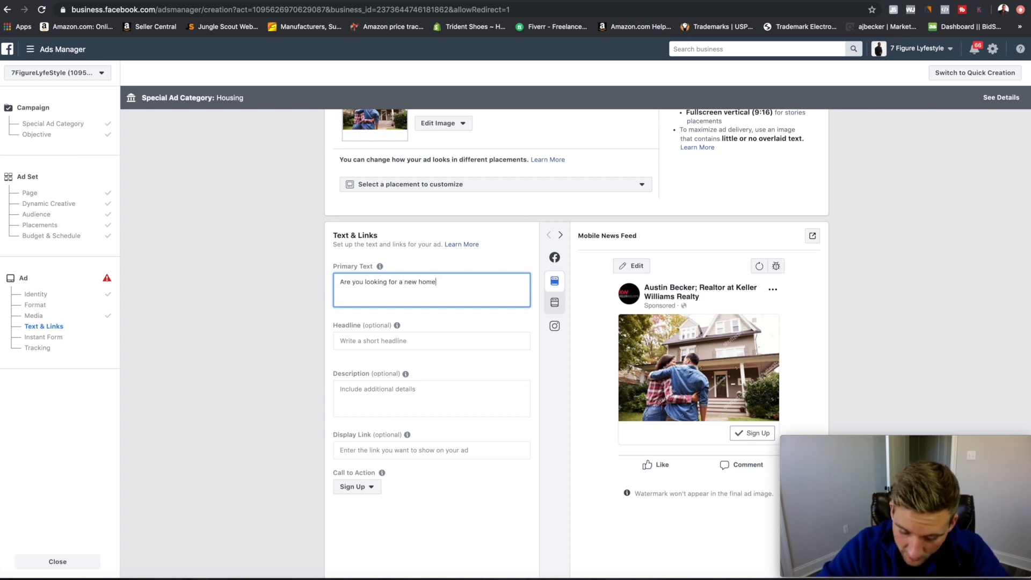
key("Return")
key("Return")
type("W")
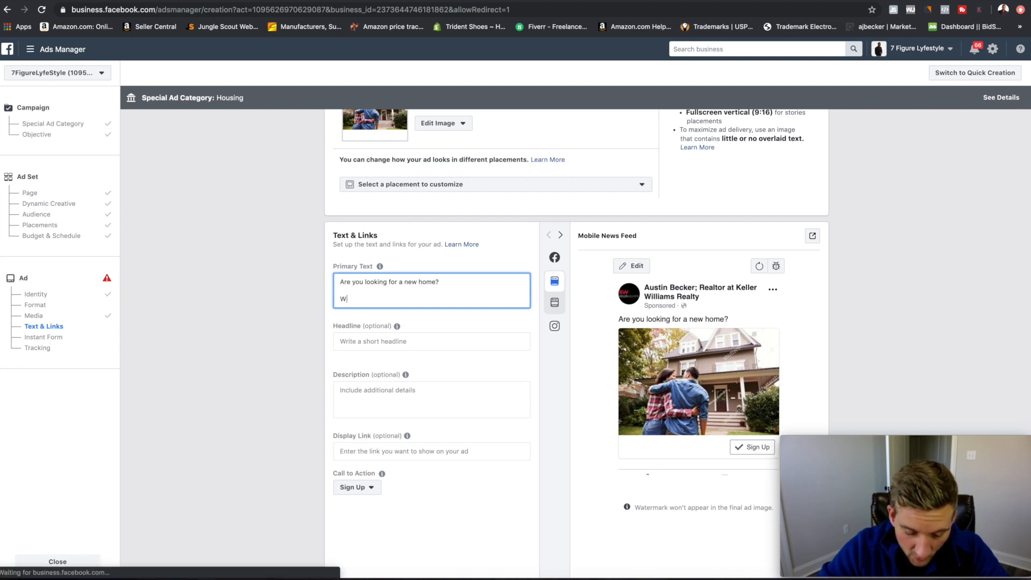
type("e have compiled a l")
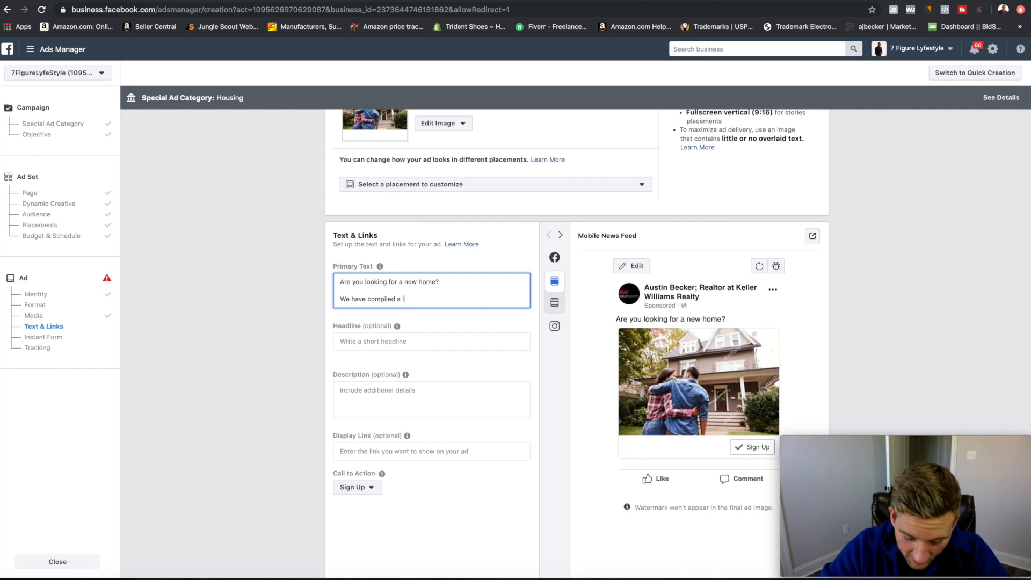
type("ist of homes in your area for")
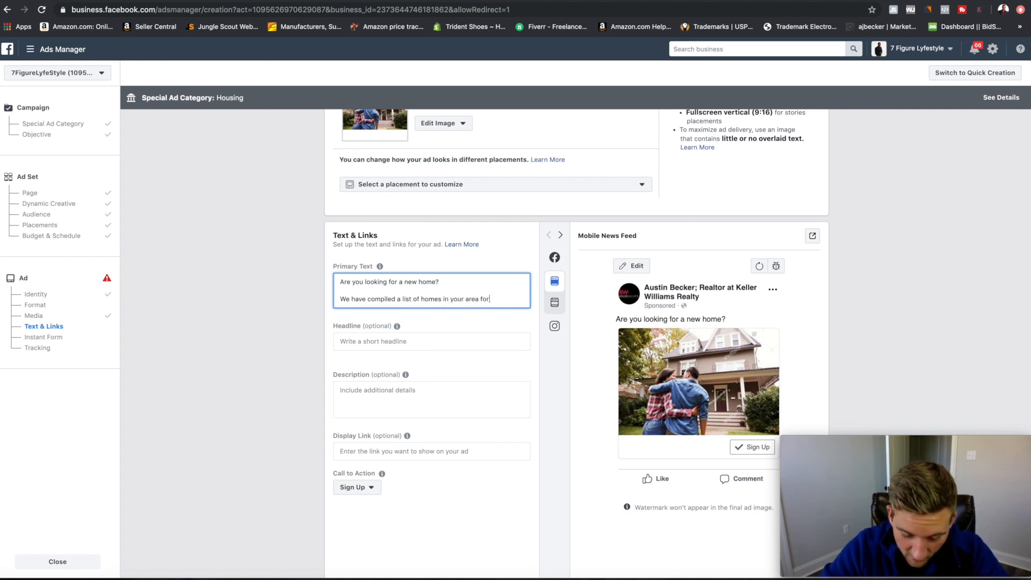
type(" free.")
key("Return")
key("Return")
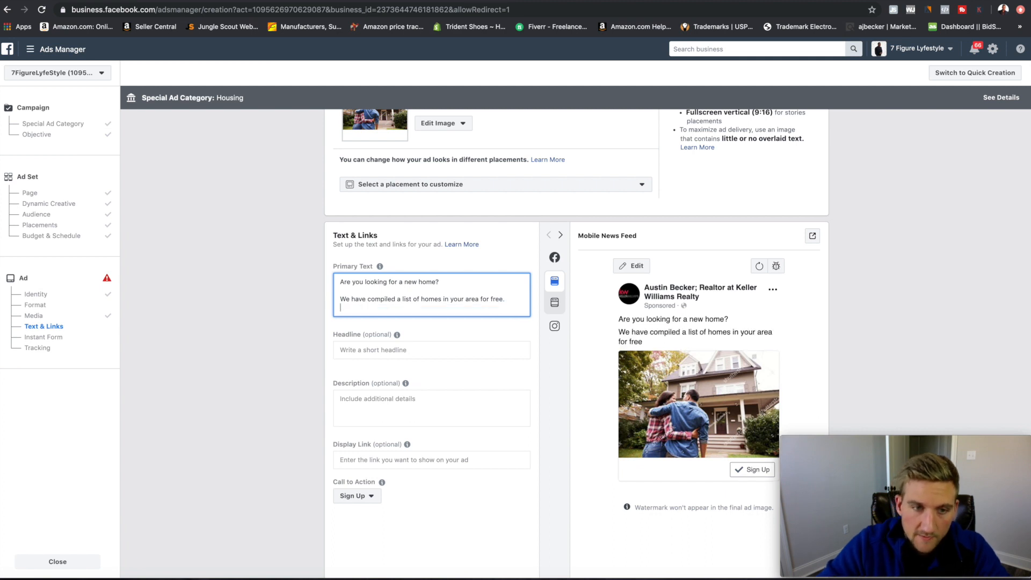
type("Get yours")
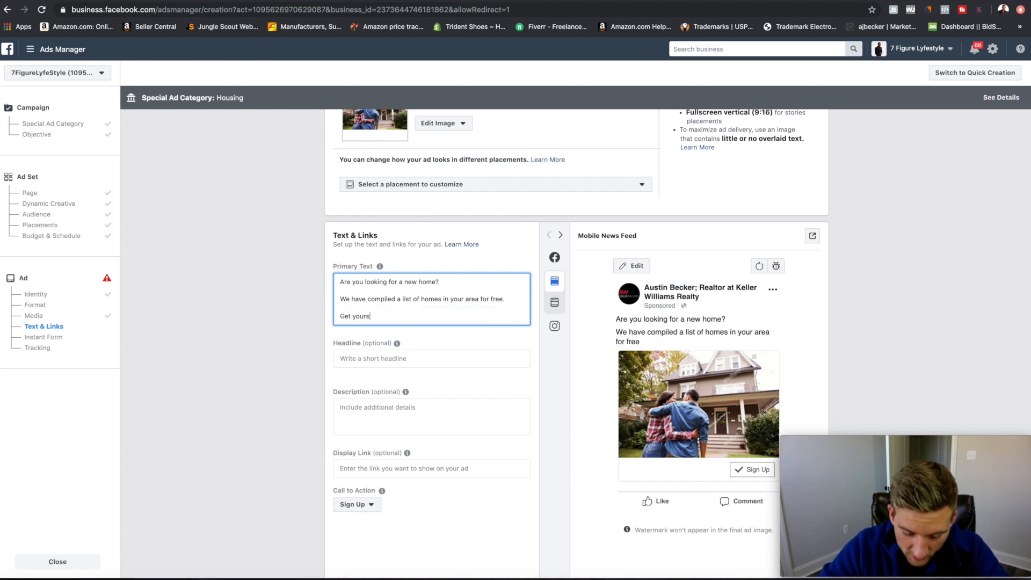
type("edietly")
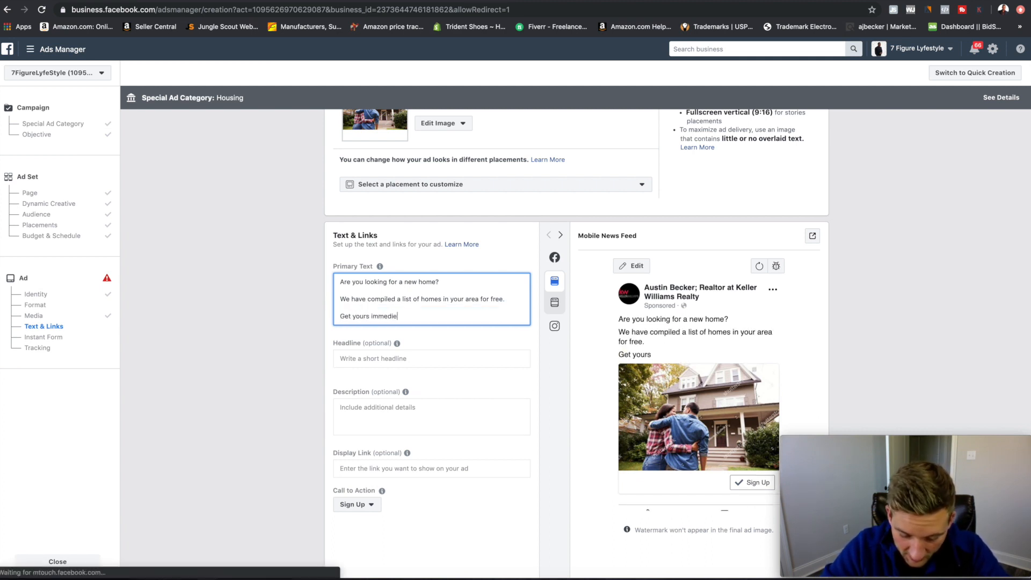
key("BackSpace")
key("BackSpace")
key("BackSpace")
key("BackSpace")
key("BackSpace")
key("BackSpace")
key("BackSpace")
key("BackSpace")
key("BackSpace")
key("BackSpace")
key("BackSpace")
key("BackSpace")
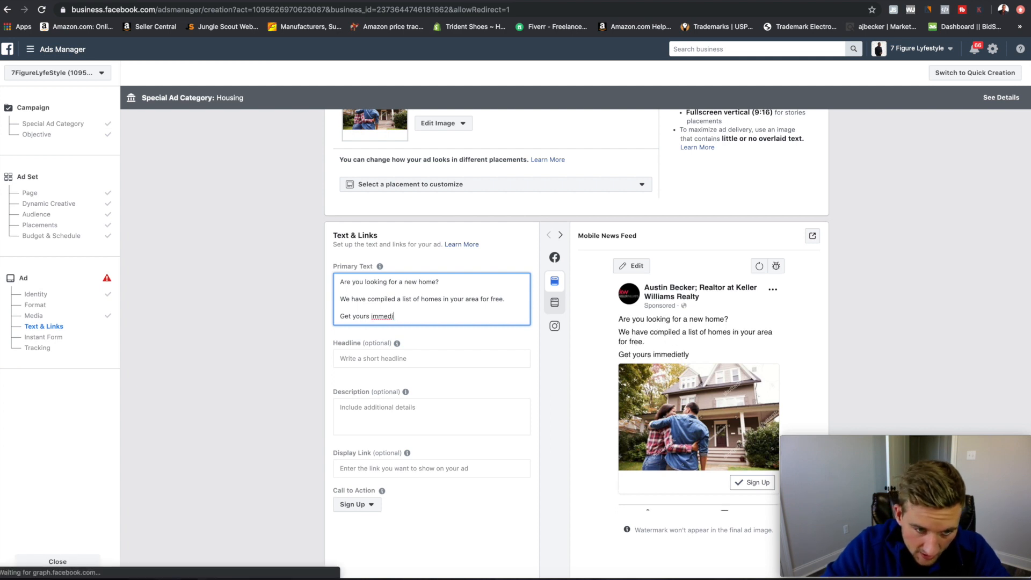
type("list today!")
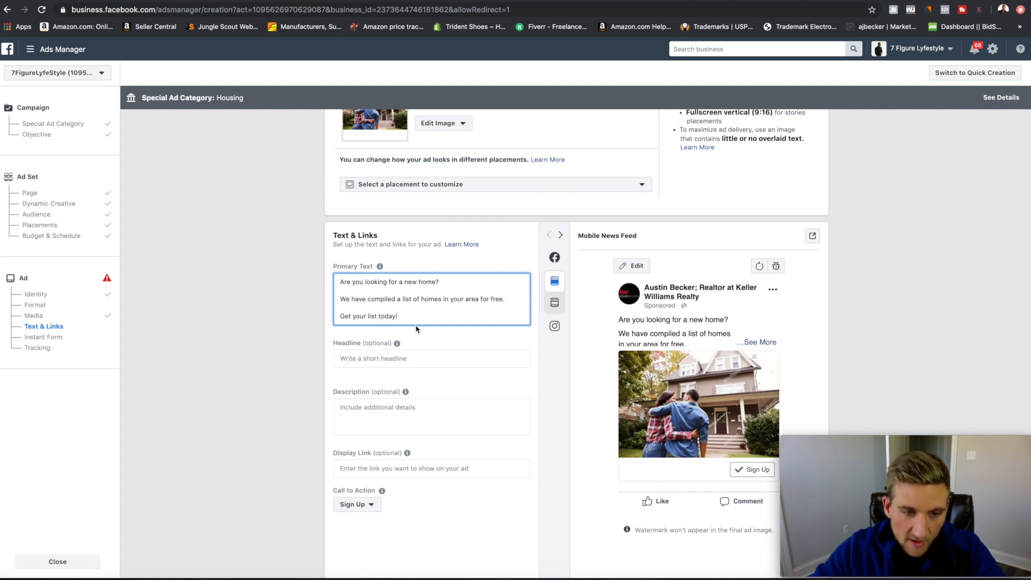
Enter 'Get your free list NOW!' in the ad's Headline field.
left_click(394, 360)
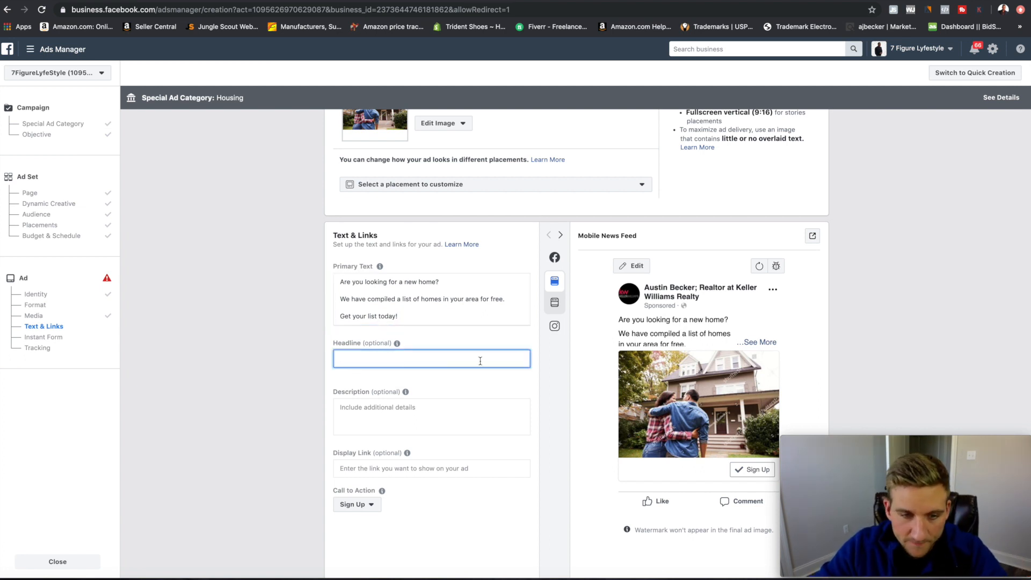
scroll(509, 338, "down", 2)
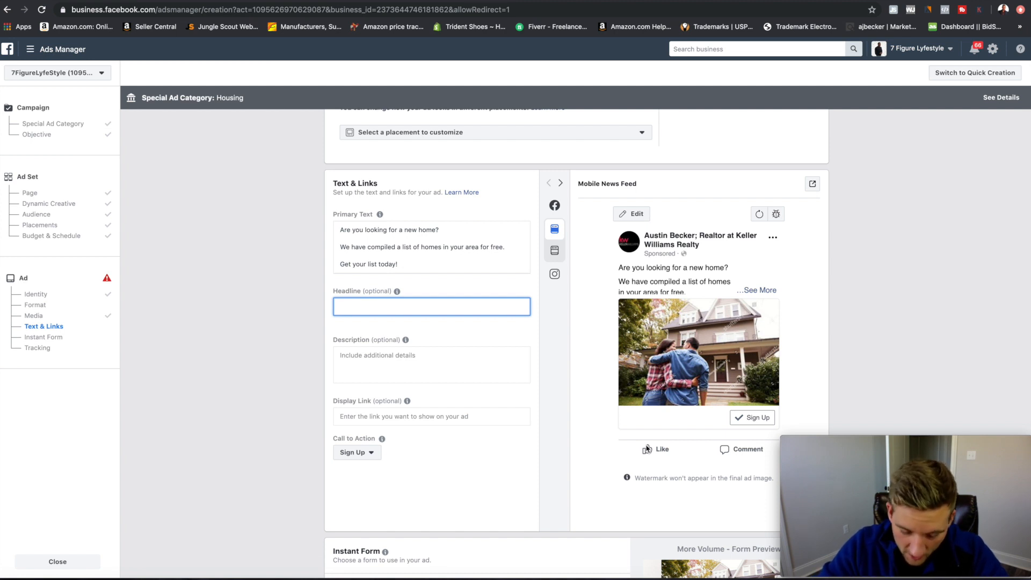
type("Get")
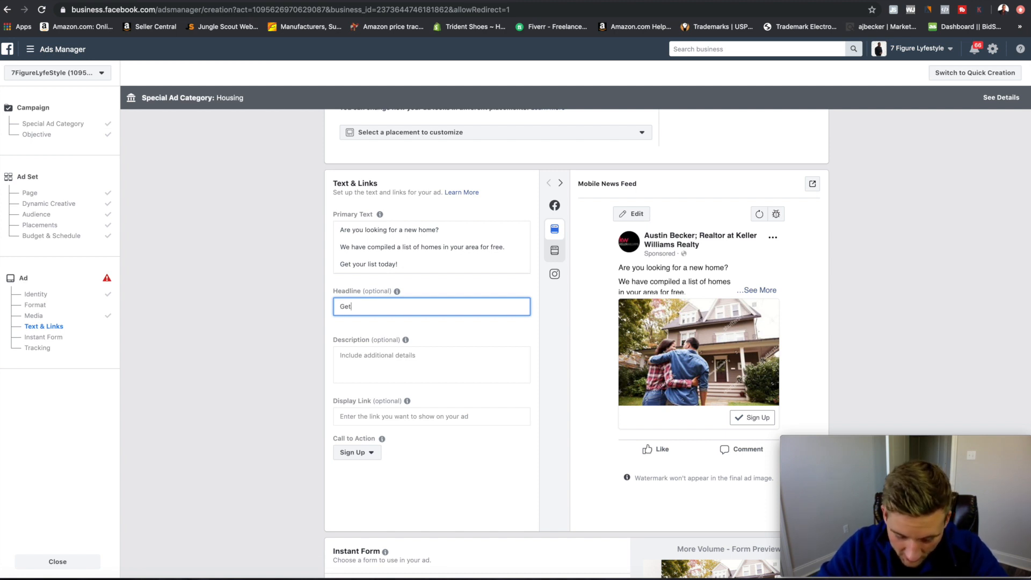
type(" your ")
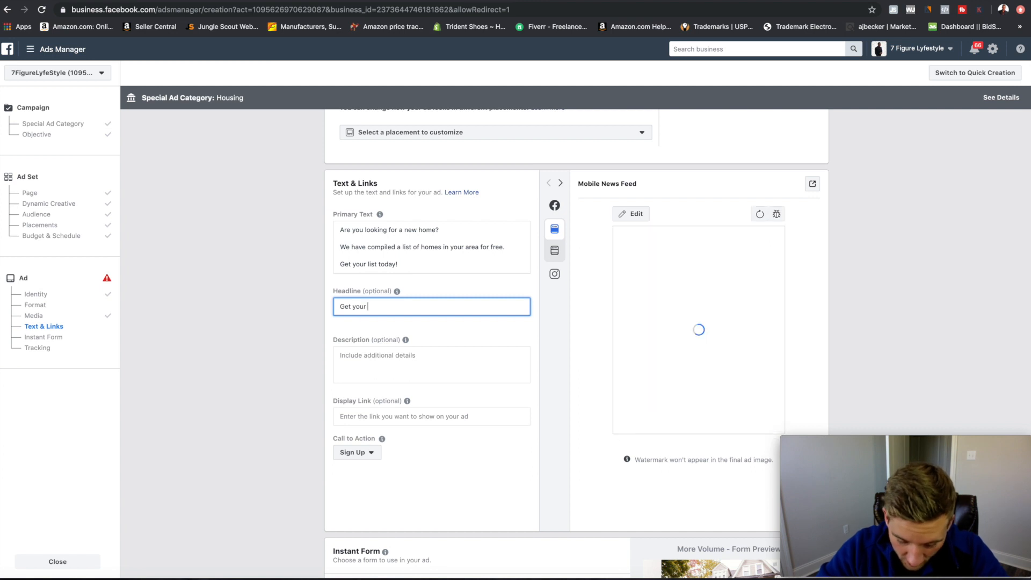
type("free list")
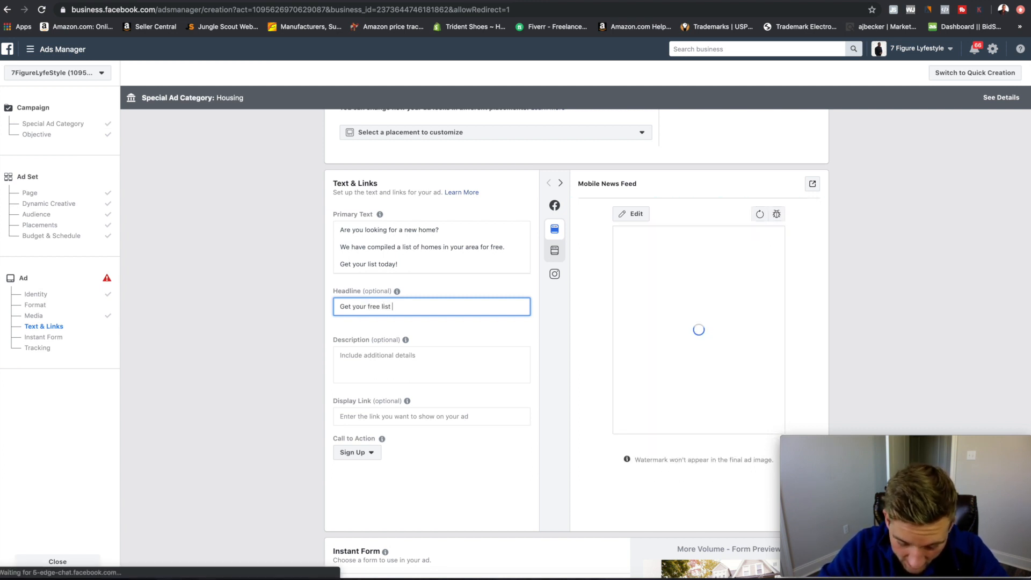
type(" NOW!")
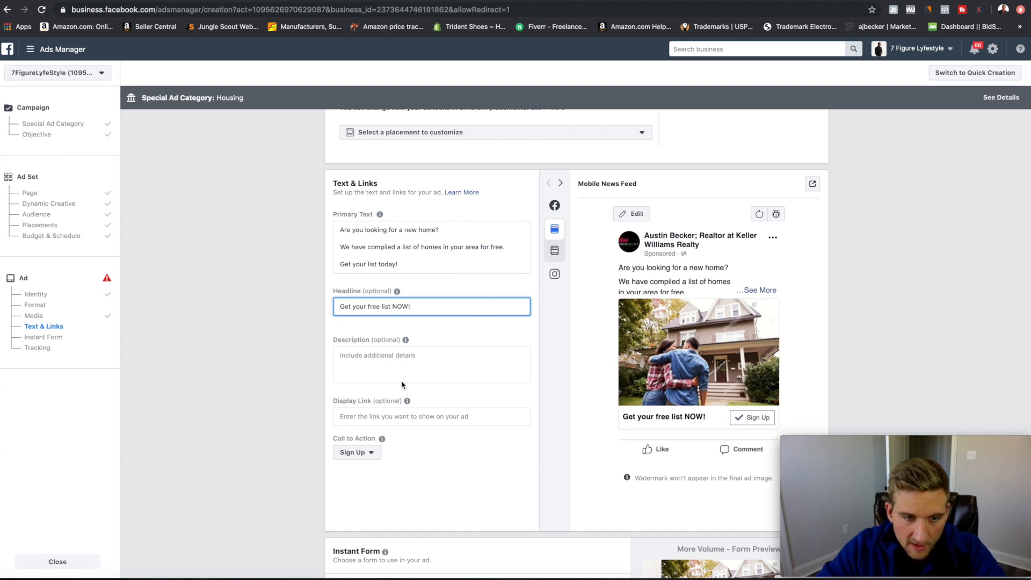
scroll(408, 386, "down", 1)
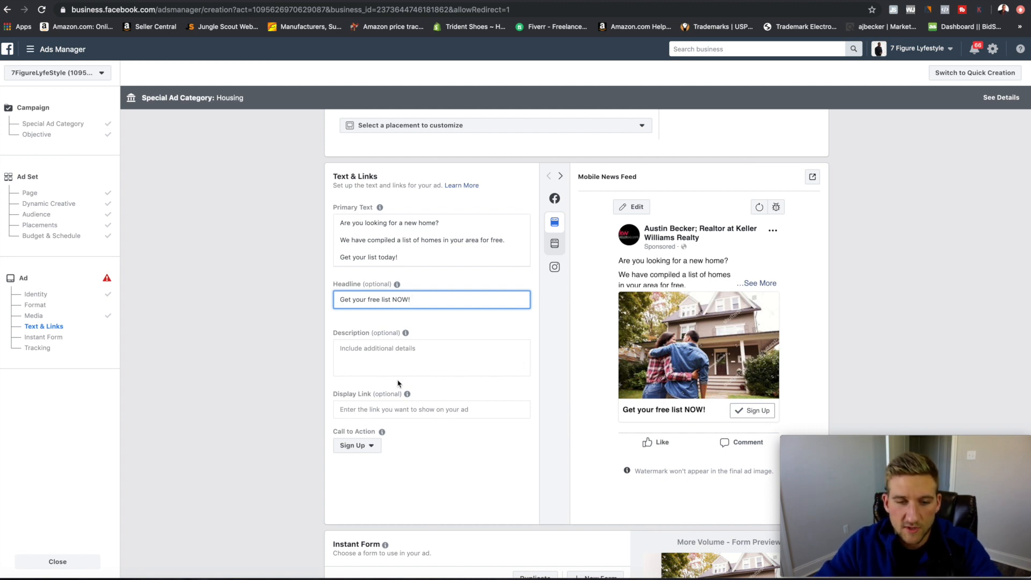
scroll(400, 385, "down", 5)
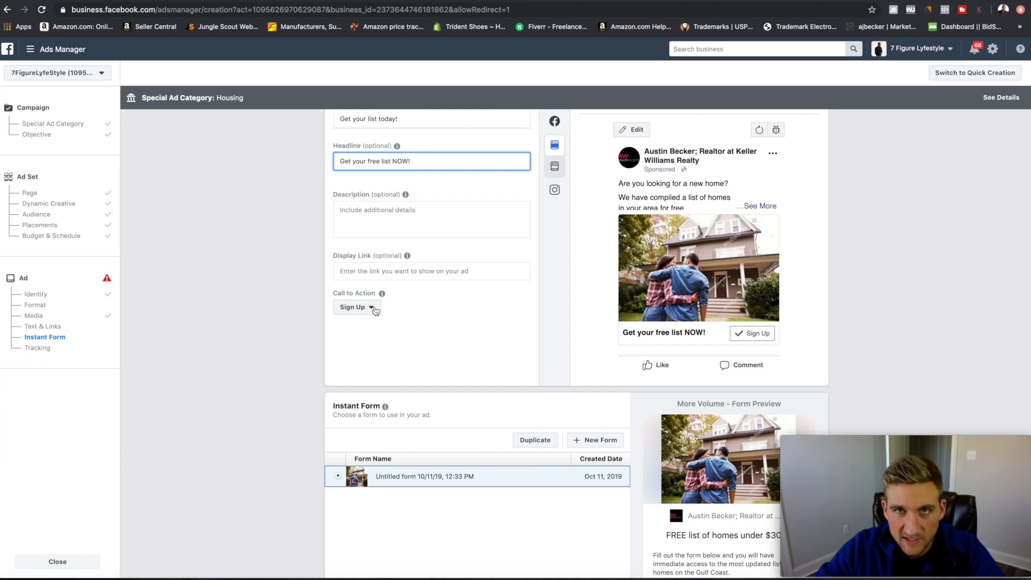
Switch the call to action to Learn More and scroll to the Instant Form section.
left_click(375, 310)
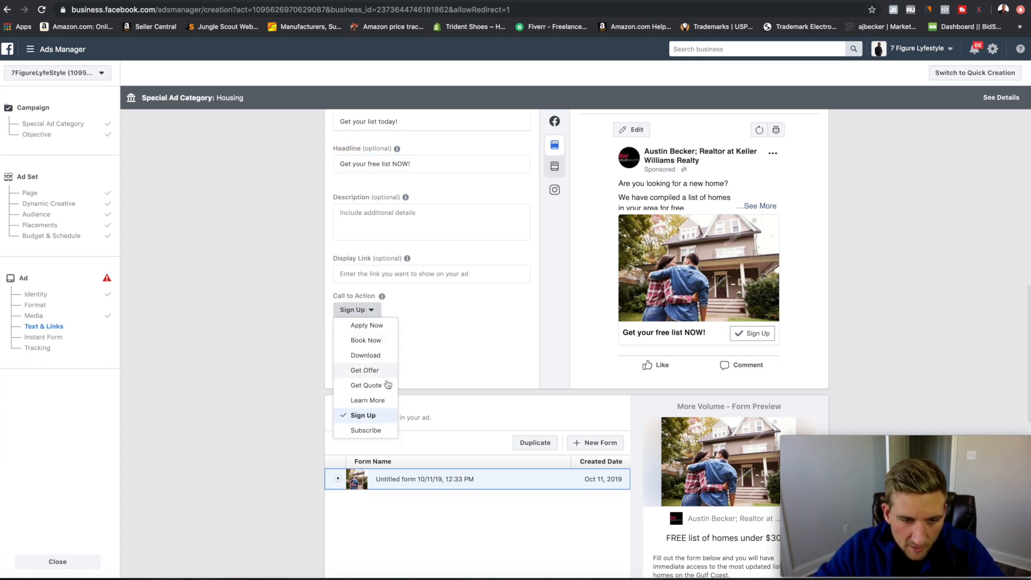
left_click(370, 401)
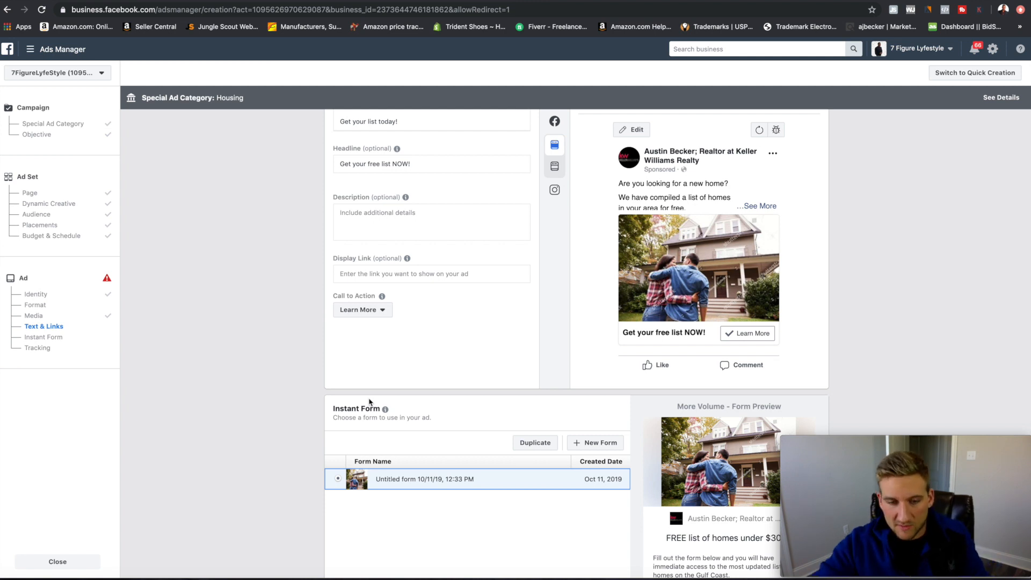
scroll(434, 391, "up", 1)
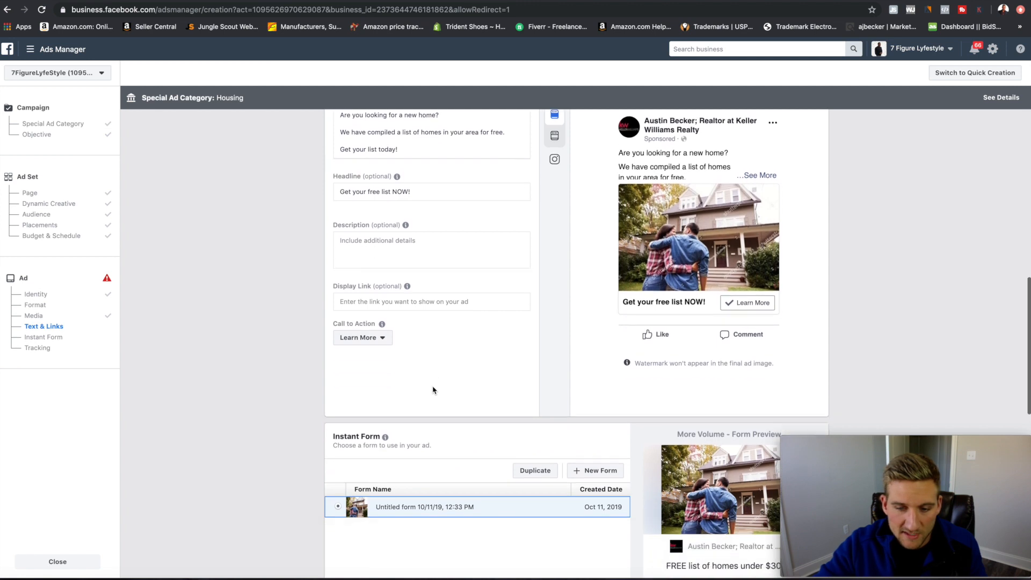
scroll(434, 391, "down", 2)
scroll(434, 391, "down", 2)
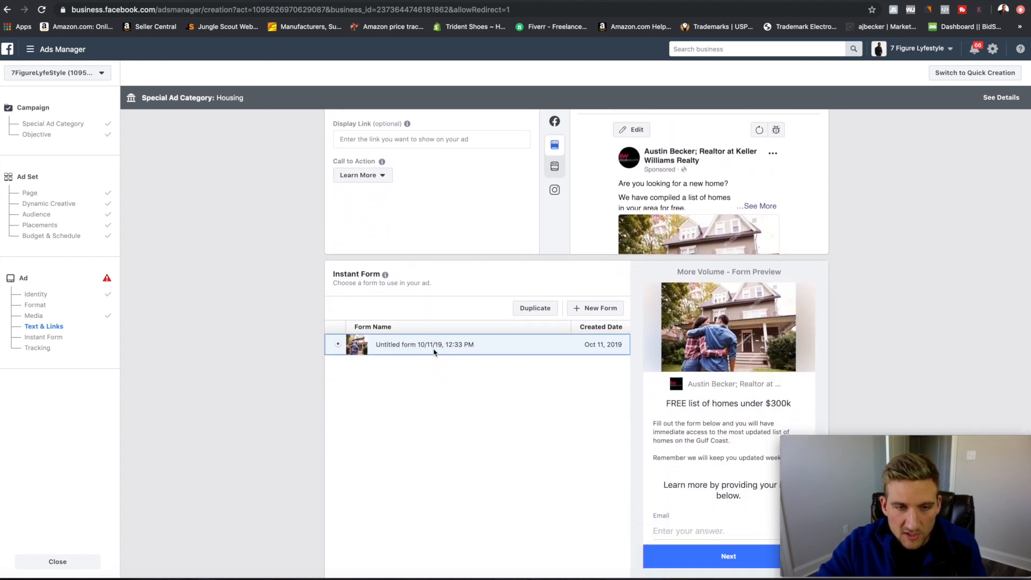
scroll(428, 351, "down", 1)
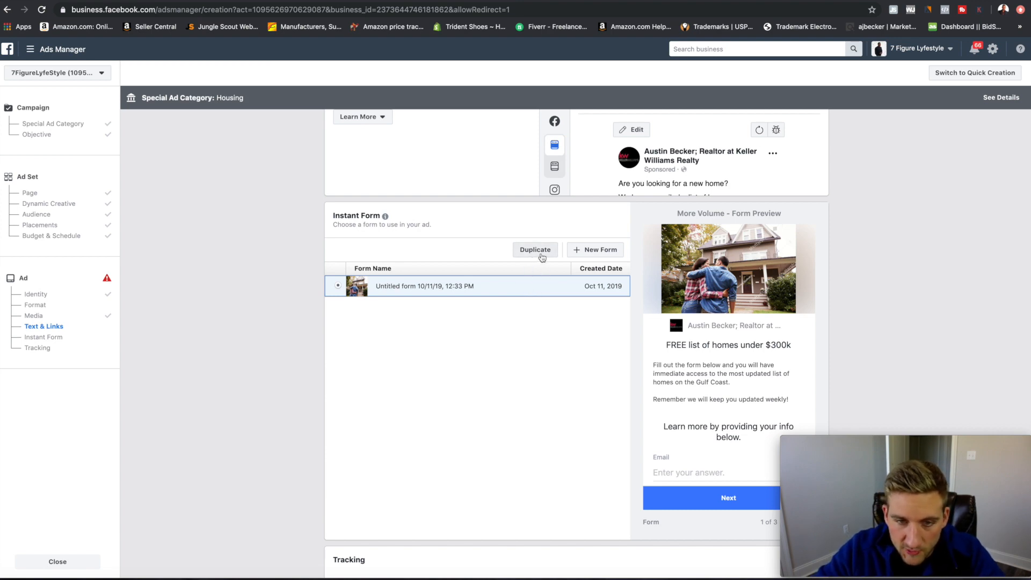
Create a More Volume instant form titled 'Keller williams lead form demo' and expand Intro.
left_click(596, 249)
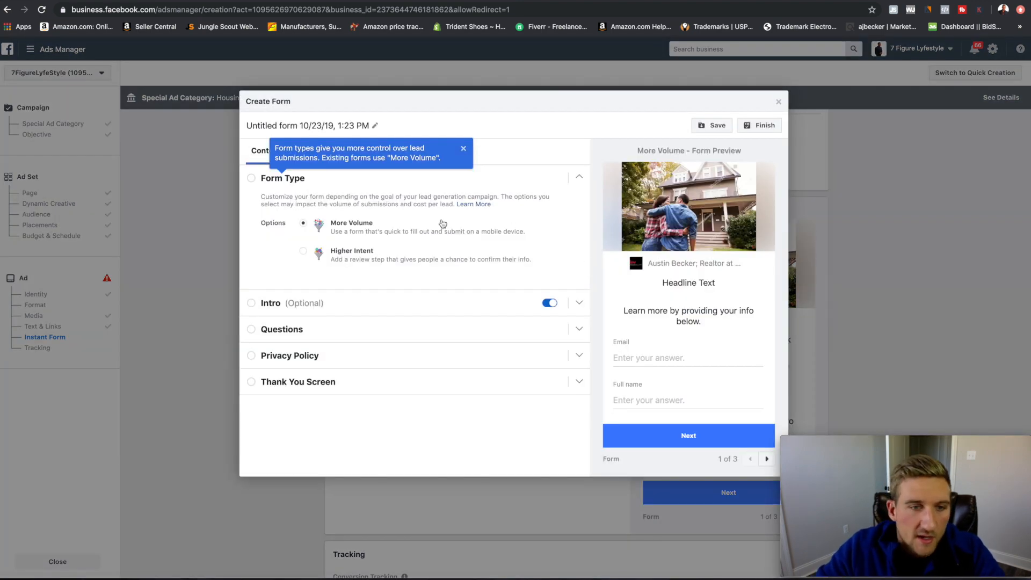
left_click(464, 149)
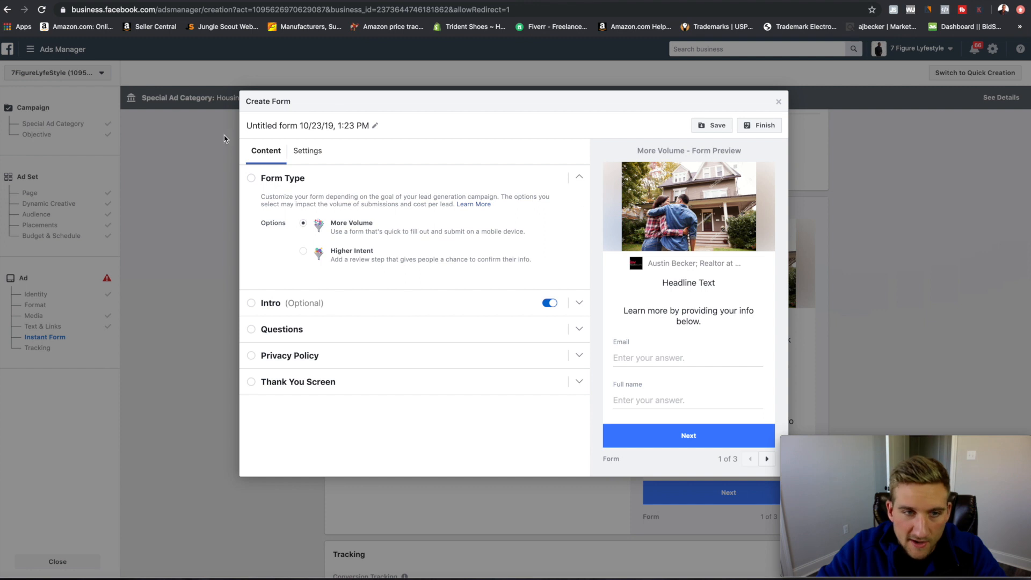
left_click(374, 126)
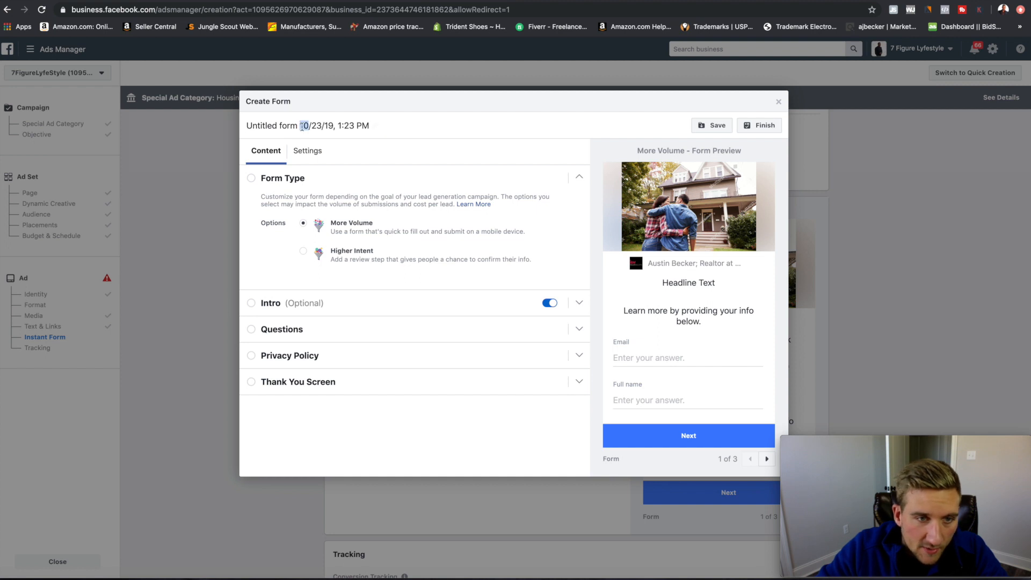
left_click_drag(369, 127, 245, 127)
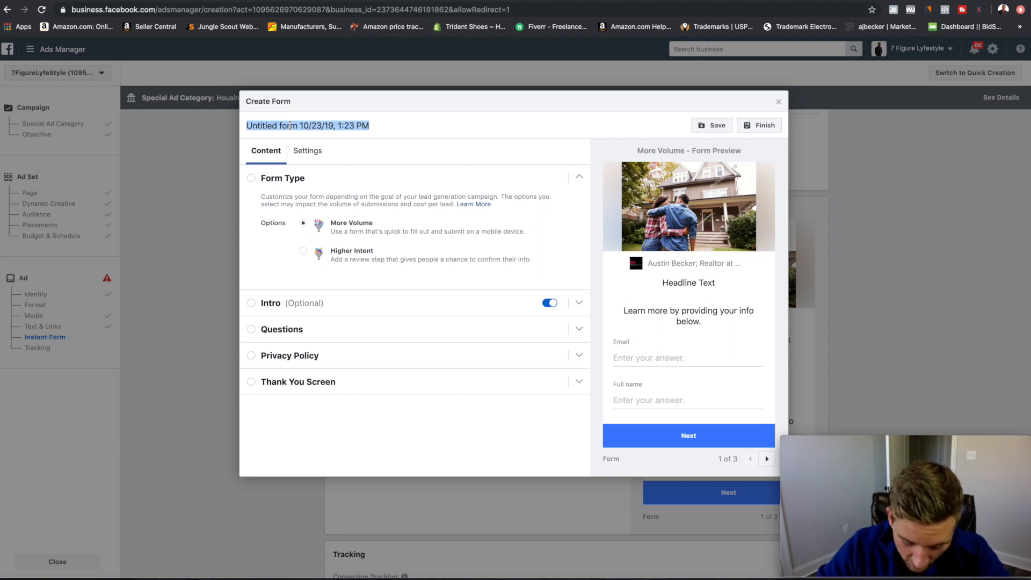
type("Keller willi")
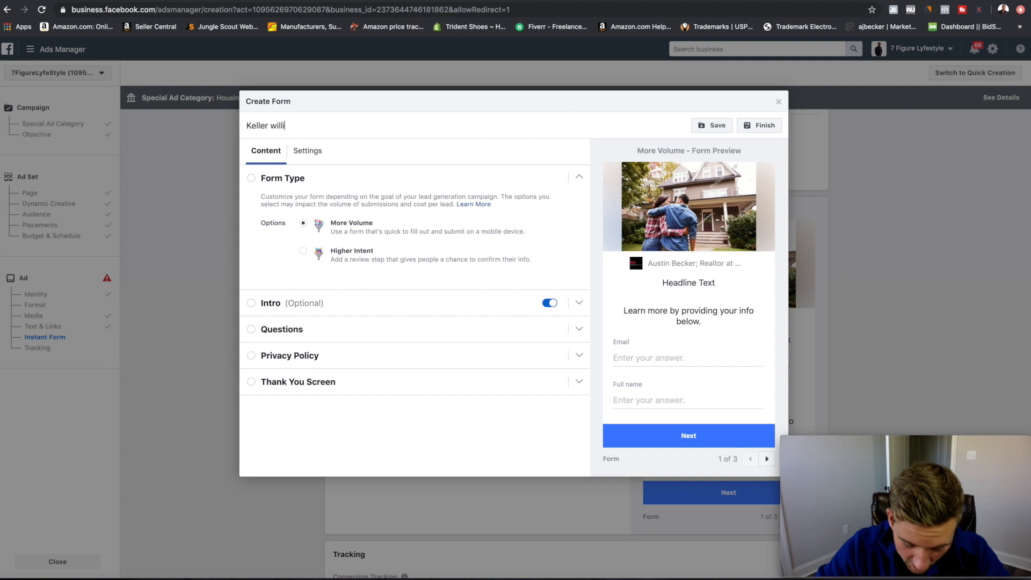
type("ams lead form ")
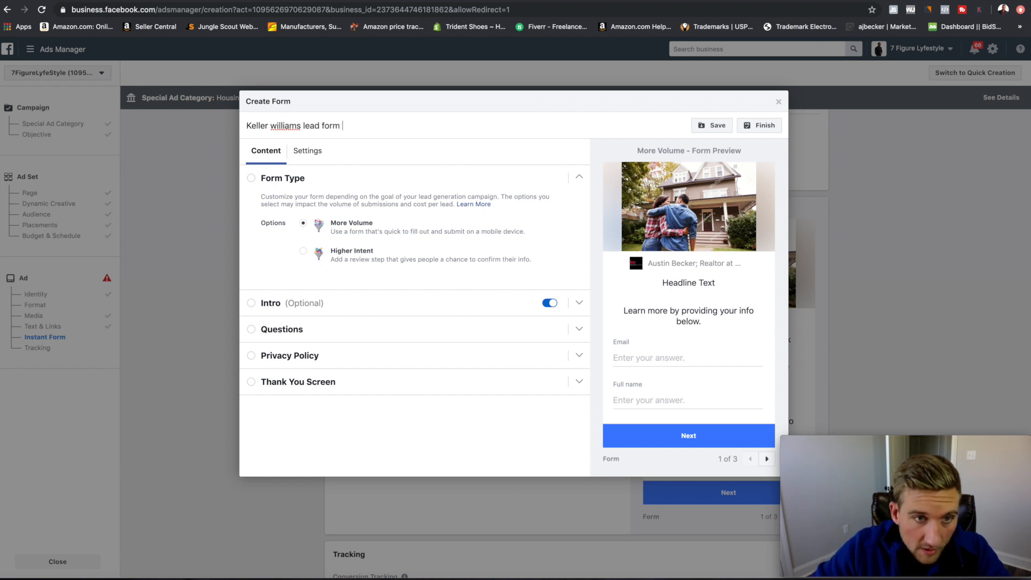
type("demo")
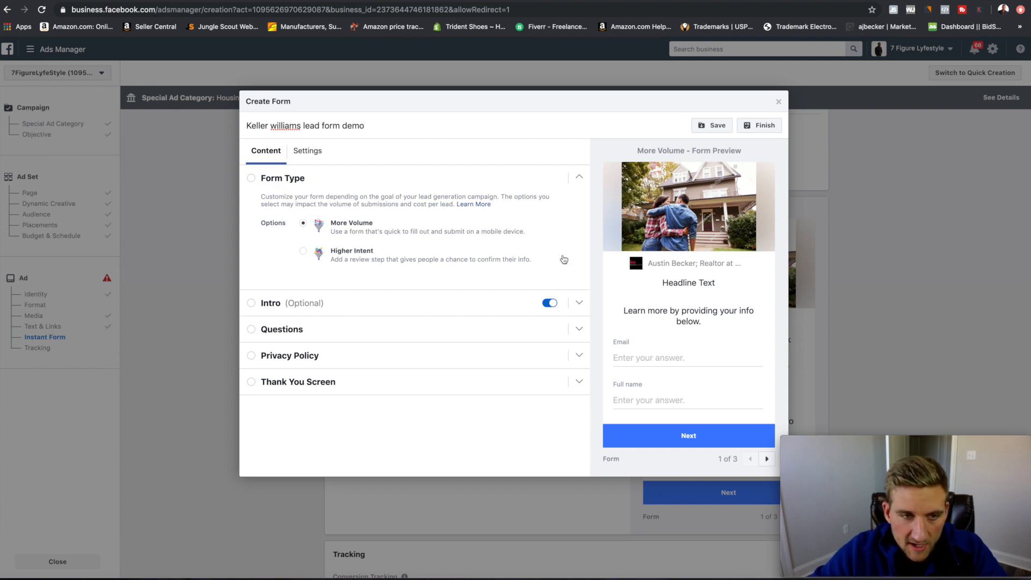
left_click(579, 303)
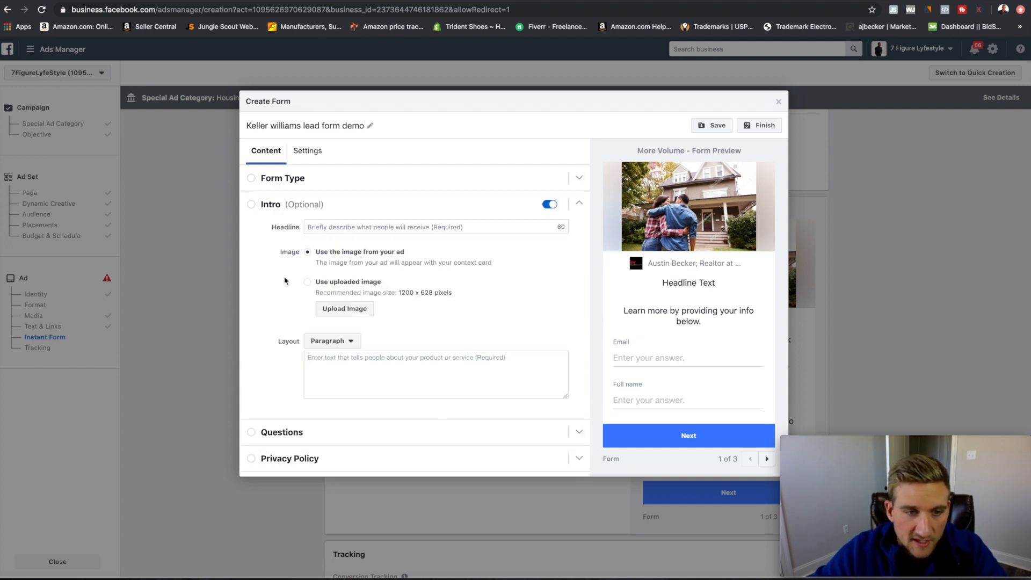
Type 'Get your free list today' as the intro headline.
left_click(355, 228)
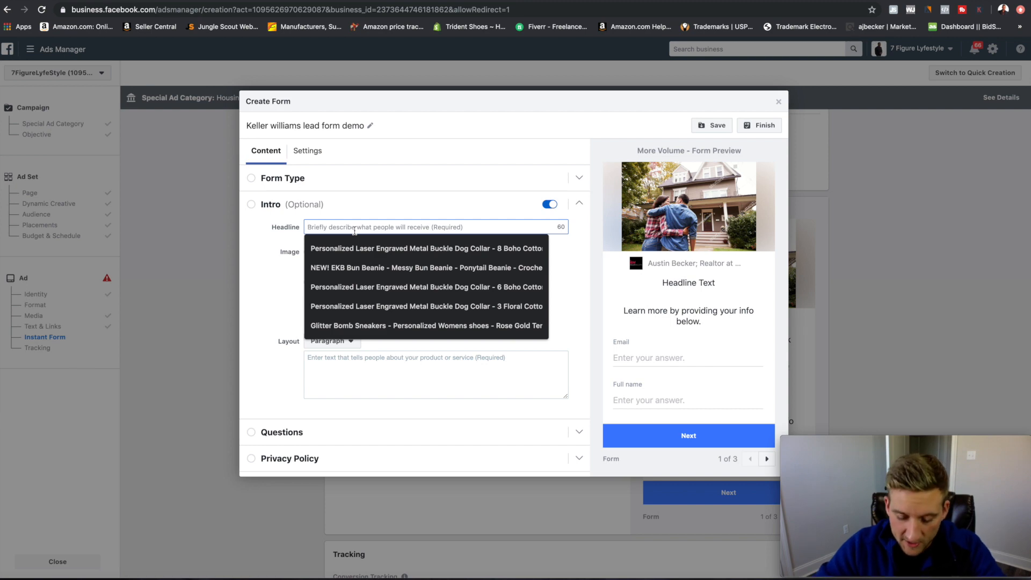
type("P")
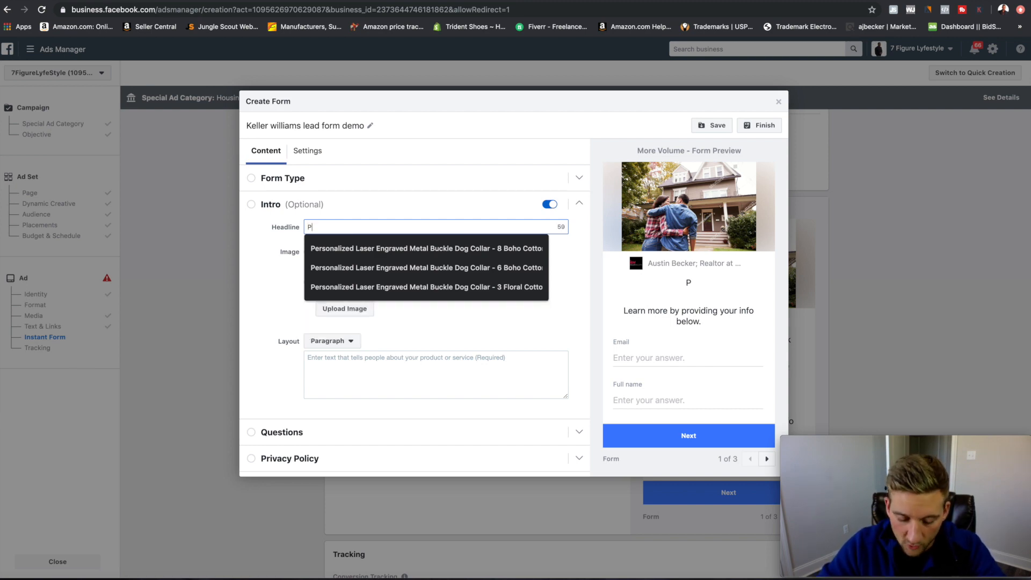
key("BackSpace")
type("Get your free lis")
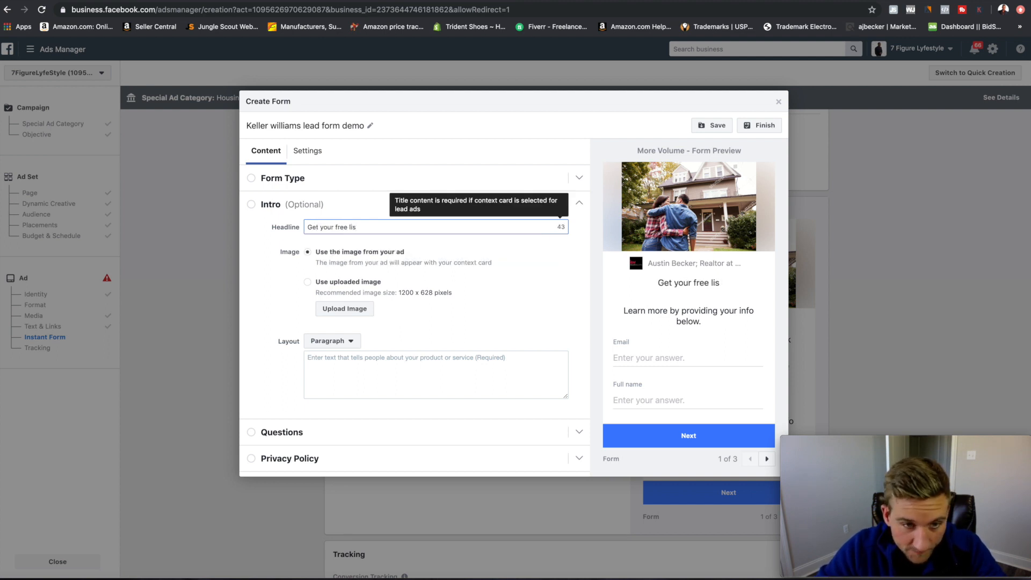
type("t today")
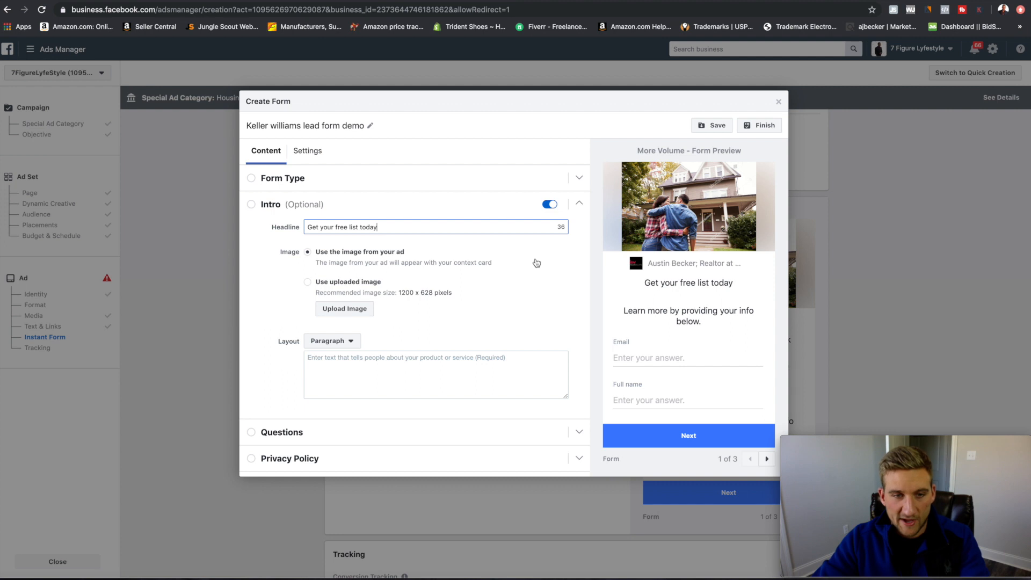
Type placeholder test text into the intro description box and start erasing it.
scroll(488, 280, "down", 1)
left_click(364, 348)
type("udfcuyweqiud")
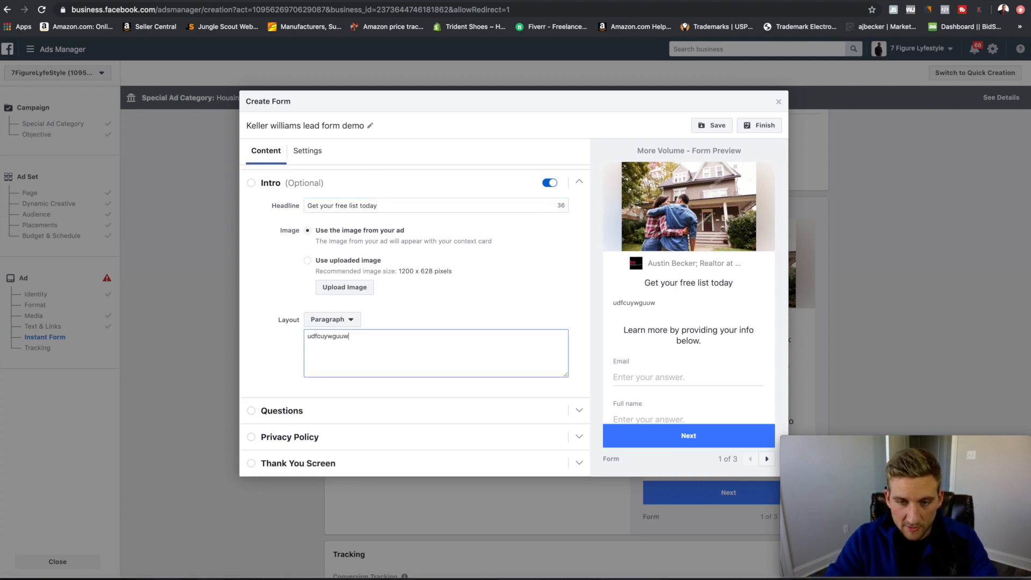
key("BackSpace")
key("BackSpace")
key("BackSpace")
key("BackSpace")
key("BackSpace")
key("BackSpace")
key("BackSpace")
key("BackSpace")
key("BackSpace")
key("BackSpace")
key("BackSpace")
key("BackSpace")
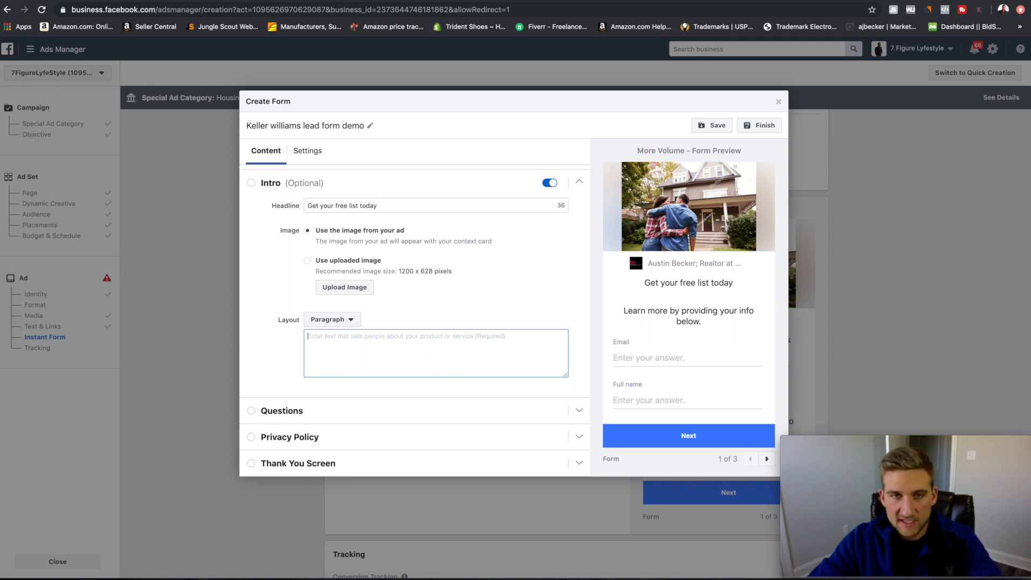
Switch the intro layout to bullets with '5 bedroom' as the first bullet.
left_click(349, 321)
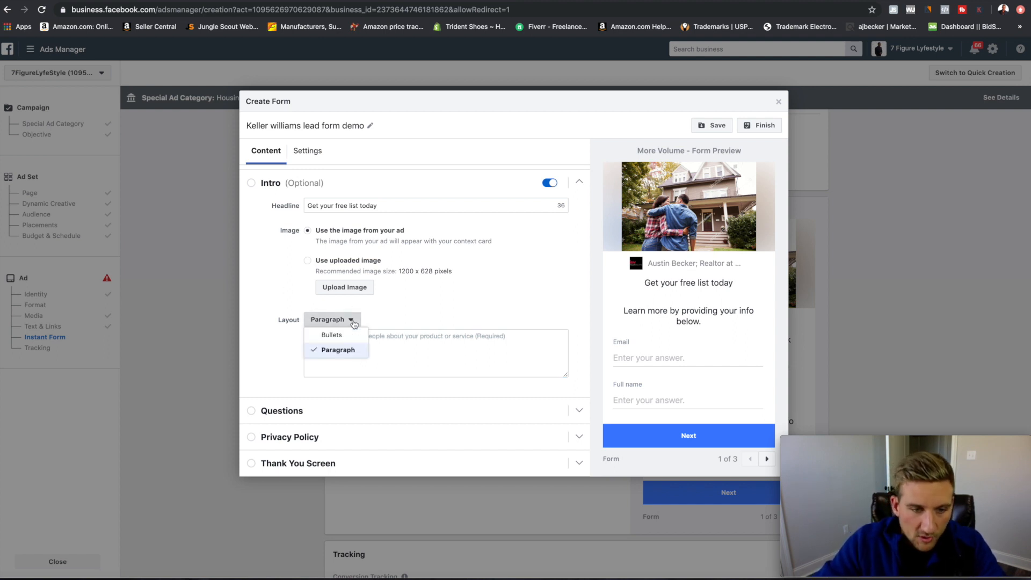
left_click(335, 336)
left_click(336, 336)
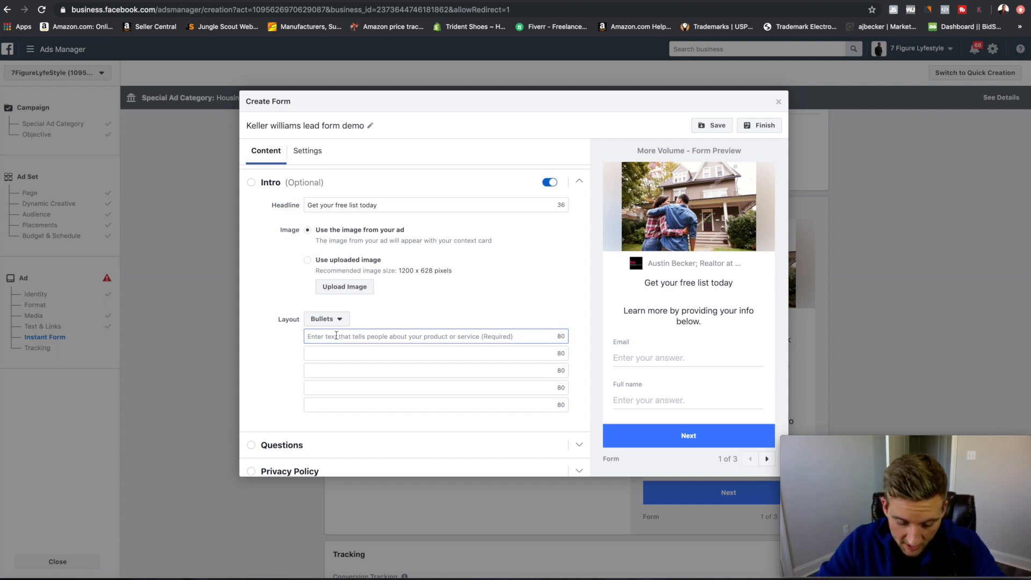
type("% bedroom")
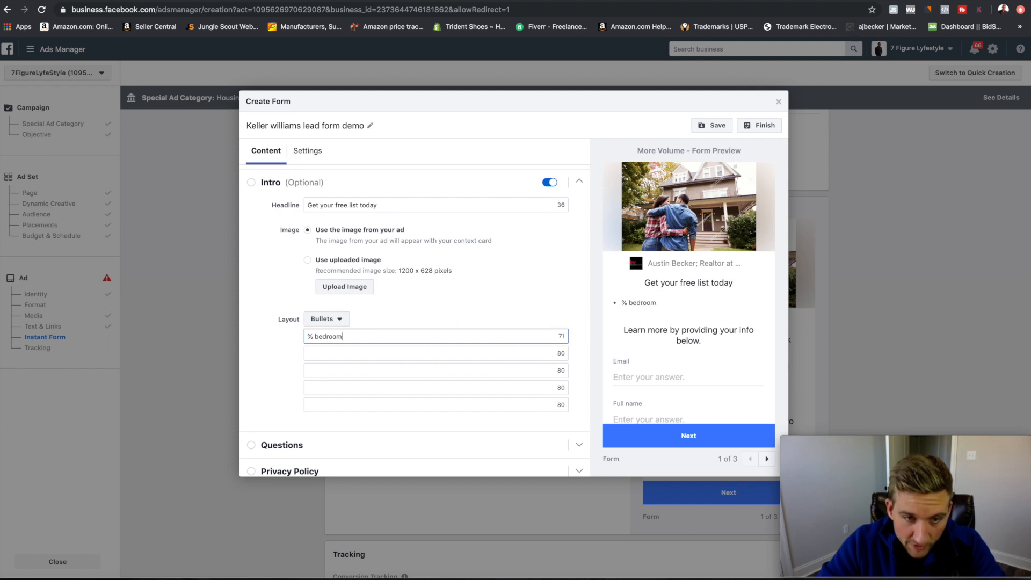
left_click(315, 337)
key("BackSpace")
type("5")
Add bullets 'vaulted ceiling' and 'pool', then expand the Questions section.
left_click(320, 354)
type("vau")
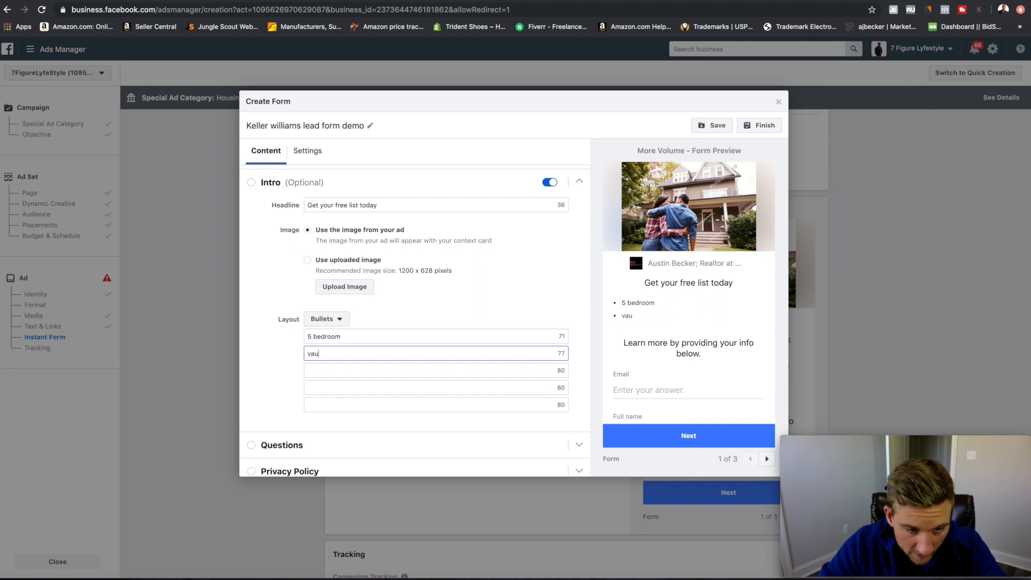
type("lted ceilings")
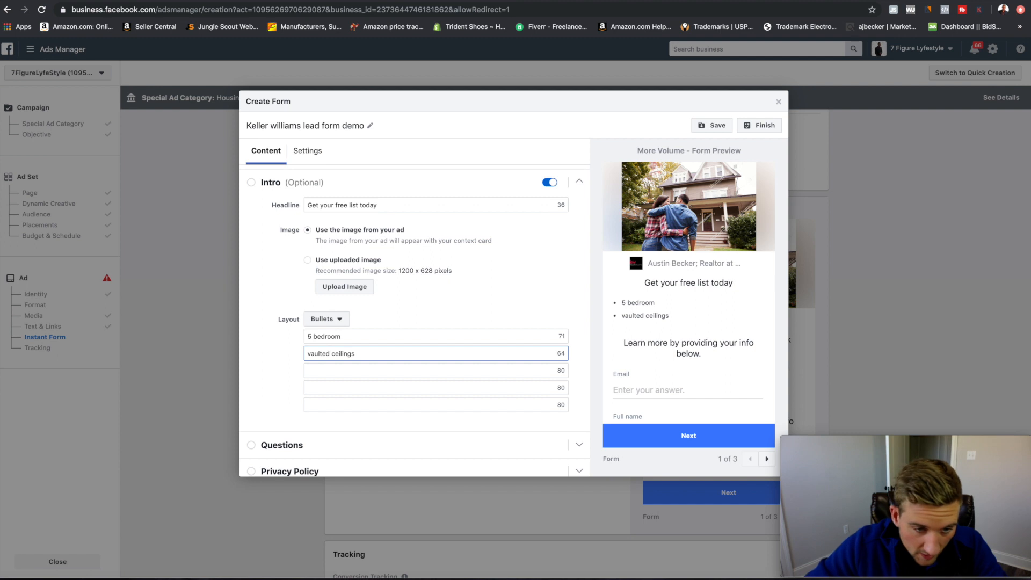
left_click(325, 379)
type("pool")
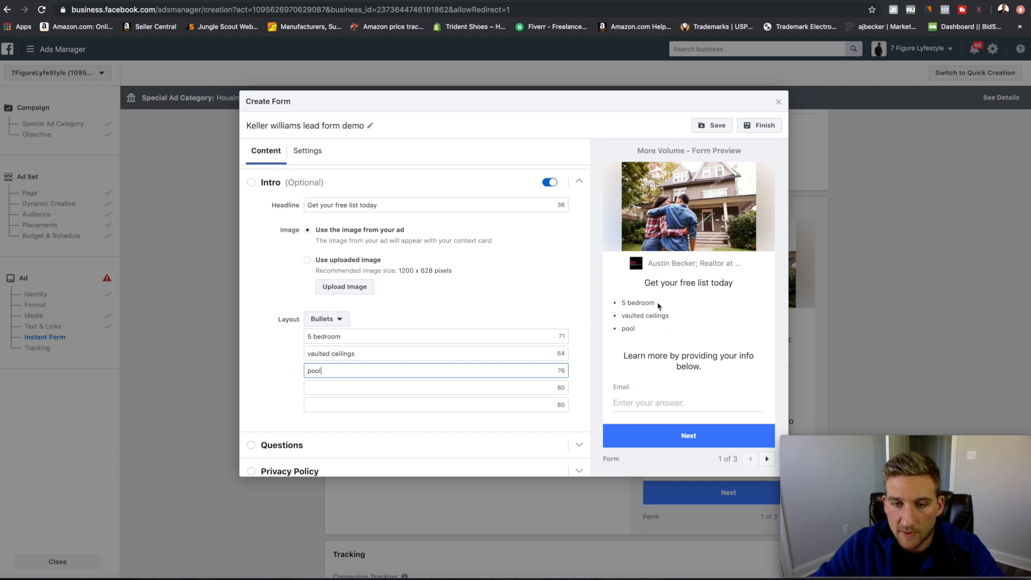
scroll(540, 328, "down", 1)
scroll(540, 329, "down", 1)
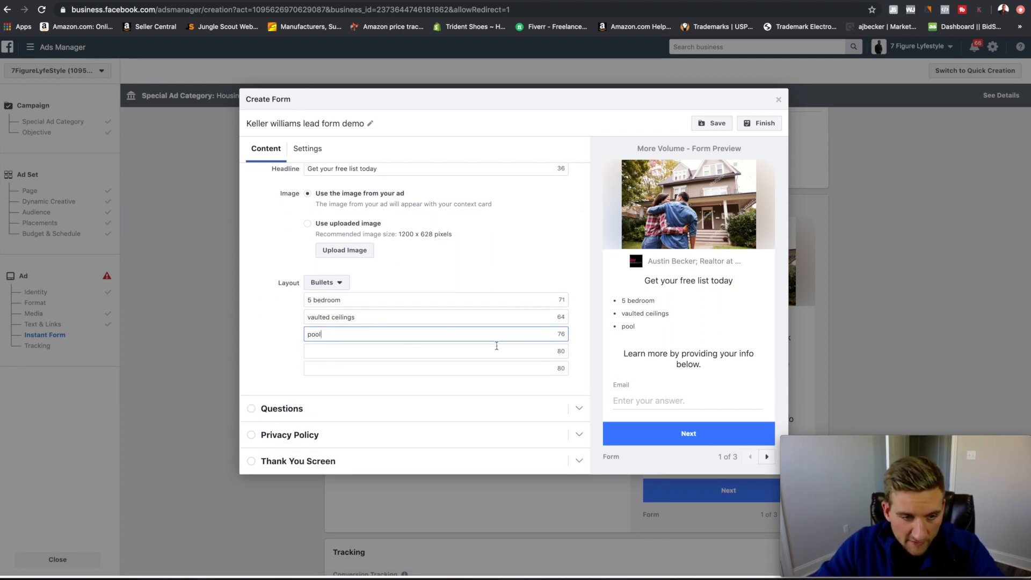
left_click(579, 412)
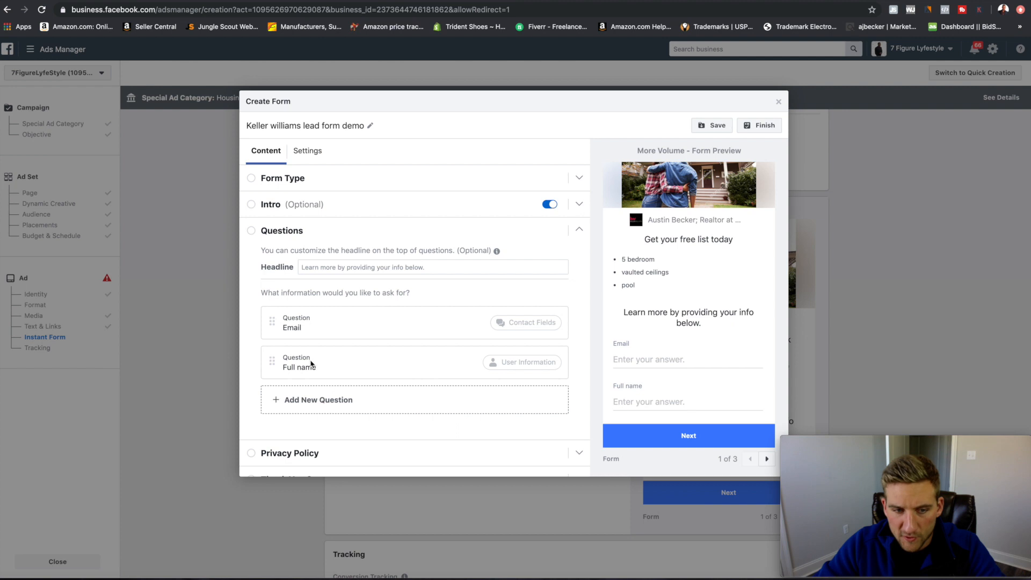
Add a Phone number question from Contact Fields, giving three questions with Email and Full name.
left_click(304, 400)
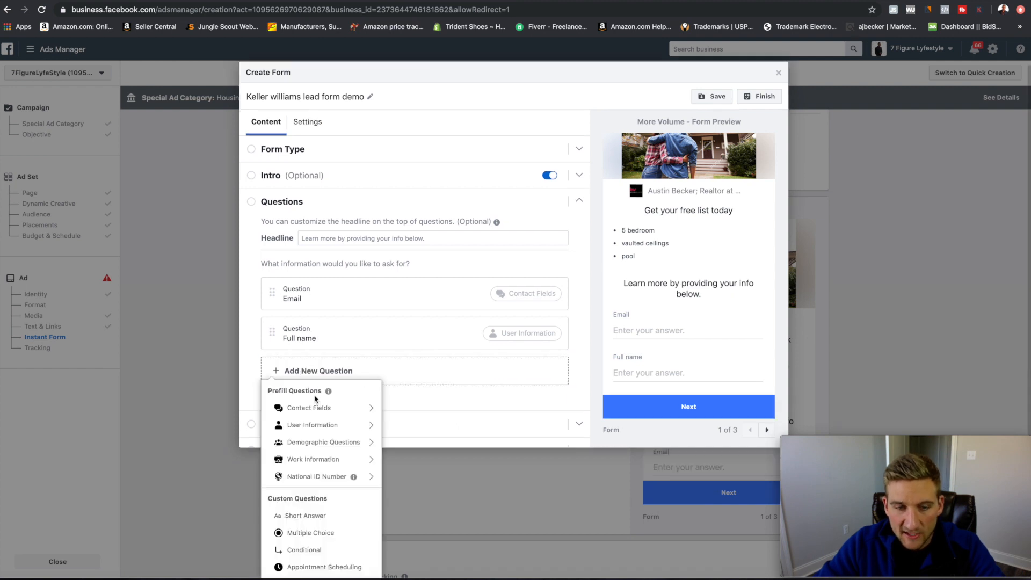
mouse_move(308, 424)
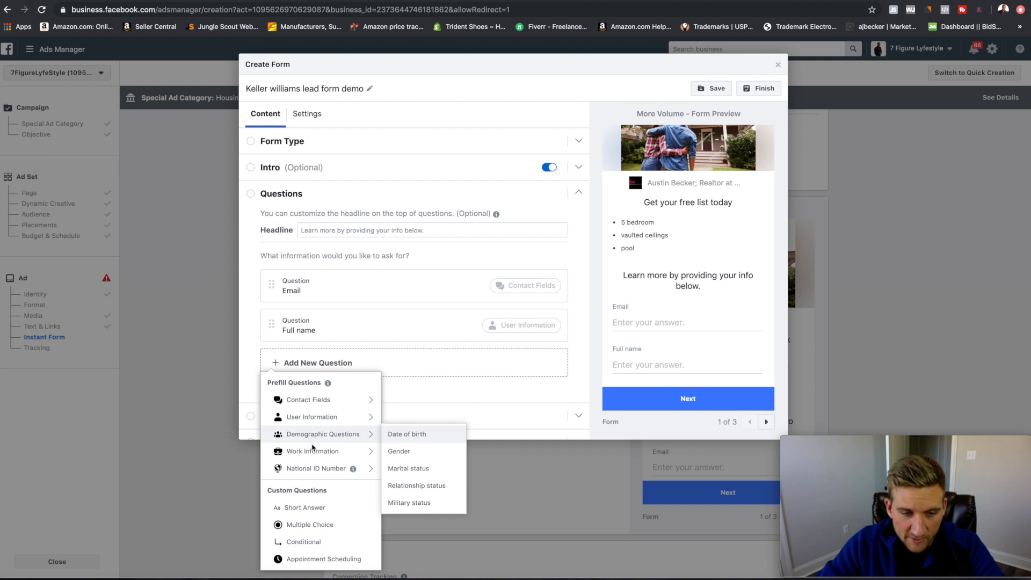
mouse_move(324, 468)
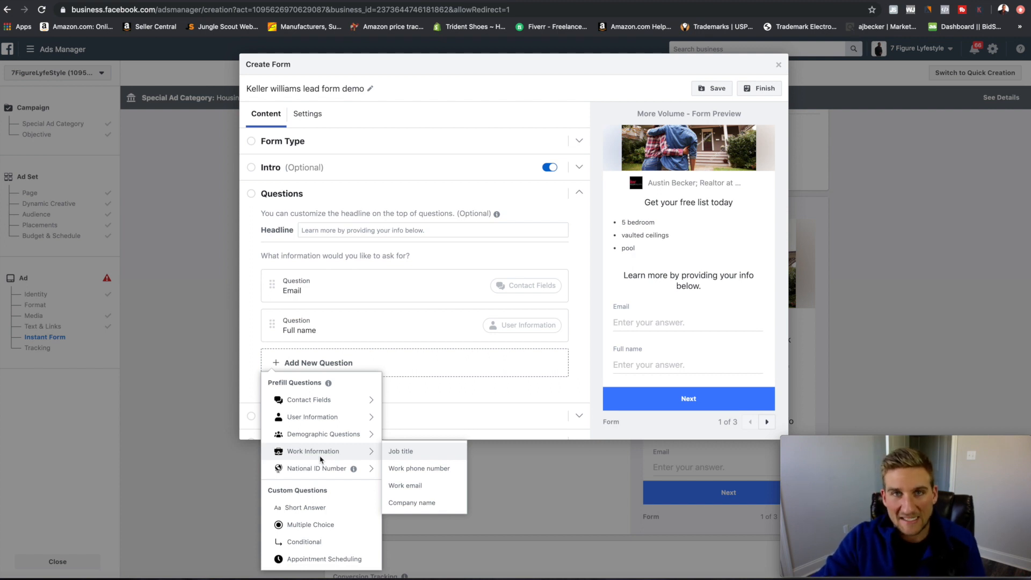
mouse_move(336, 407)
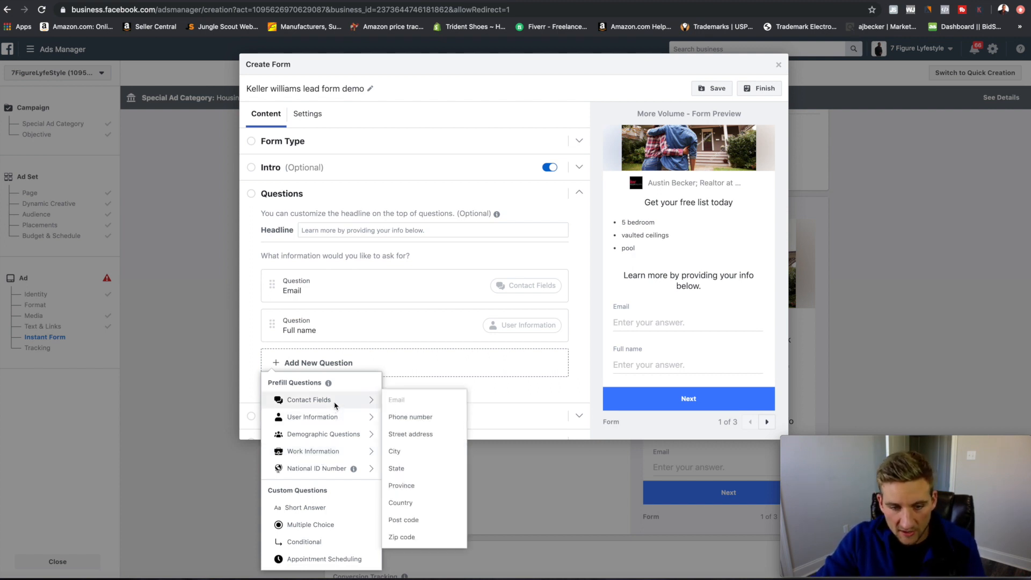
left_click(410, 417)
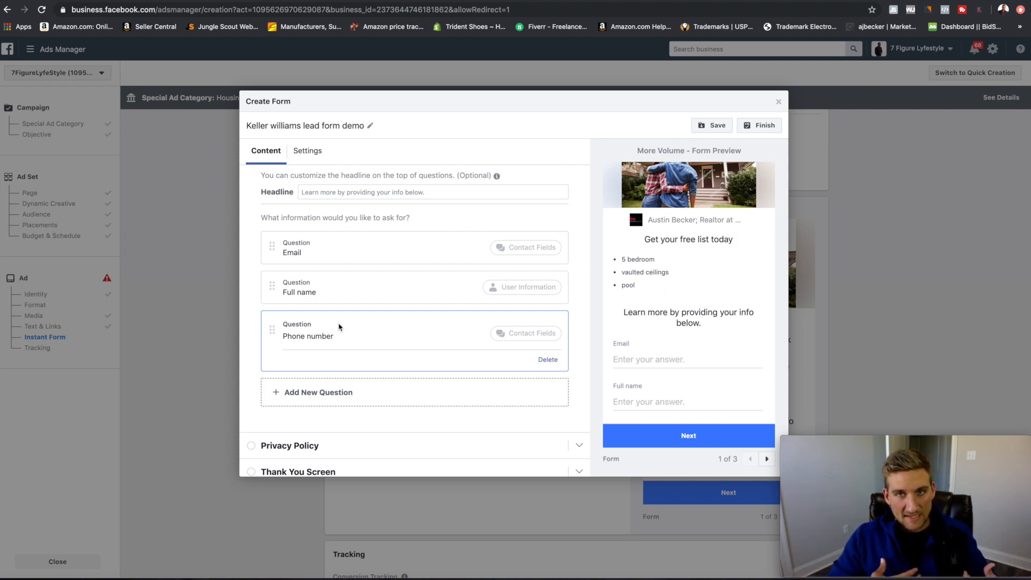
Expand the form's Privacy Policy section and put the cursor in its Link Text field.
scroll(338, 326, "down", 1)
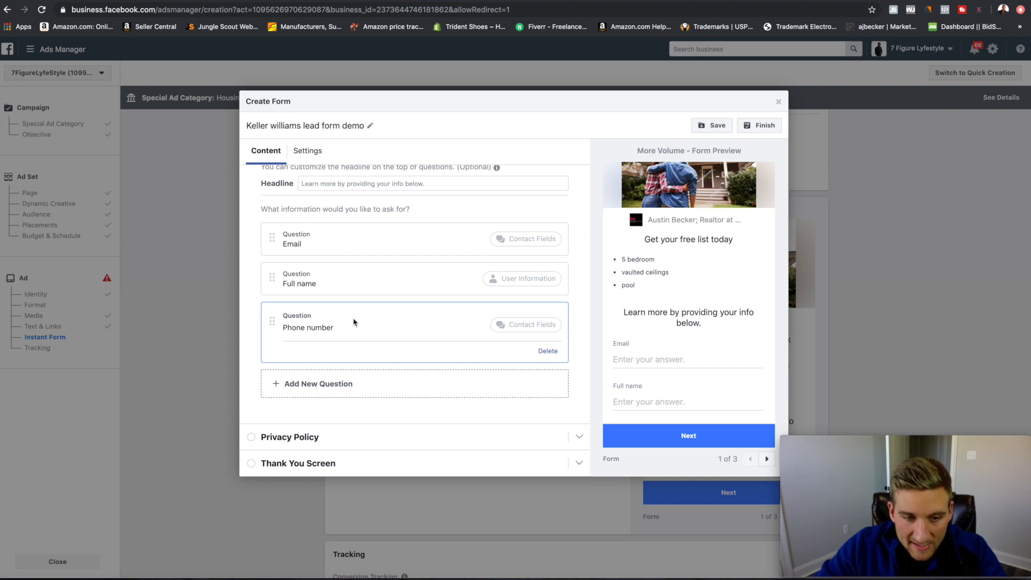
scroll(653, 342, "down", 2)
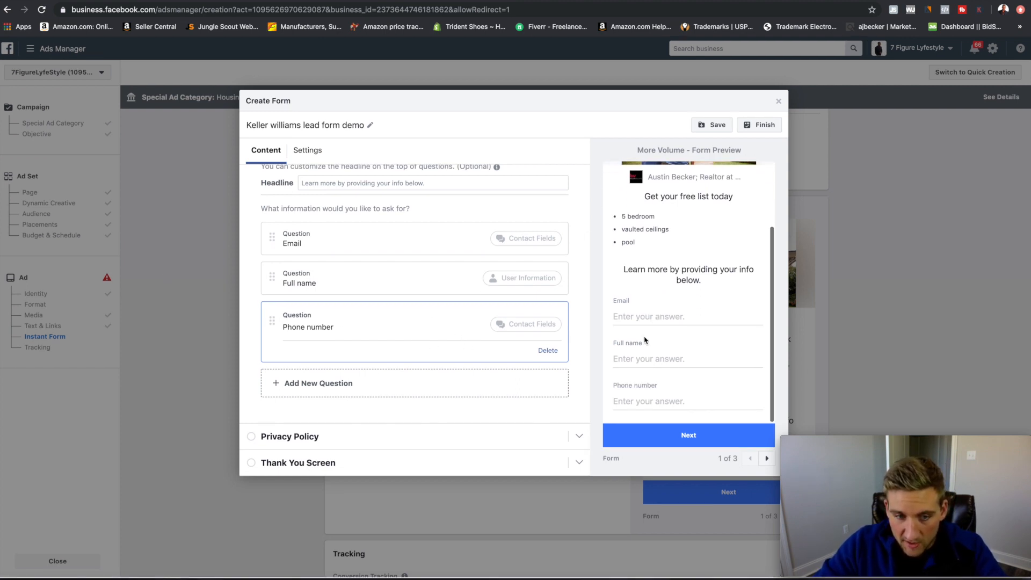
scroll(692, 291, "up", 3)
scroll(693, 292, "down", 3)
scroll(688, 287, "up", 2)
scroll(679, 282, "down", 3)
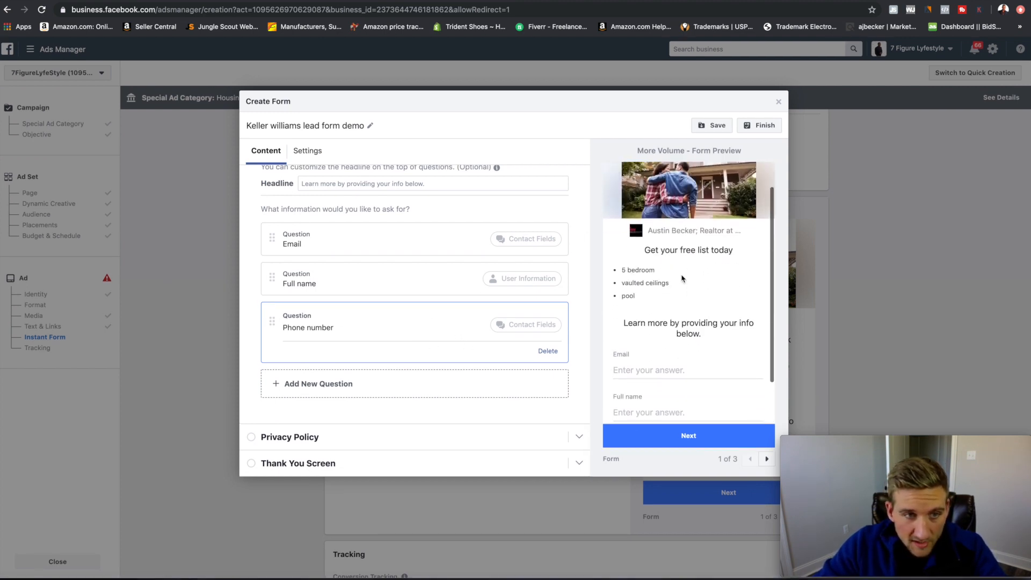
left_click(579, 437)
left_click(378, 308)
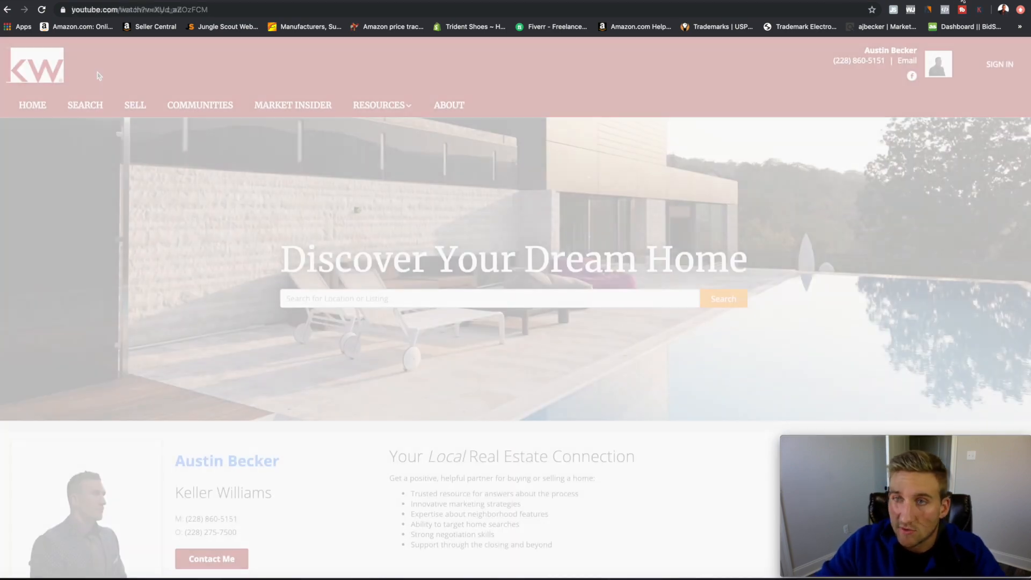
Copy the agency website's privacy page URL into both the privacy policy Link Text and Link URL.
scroll(413, 252, "down", 6)
scroll(414, 252, "down", 6)
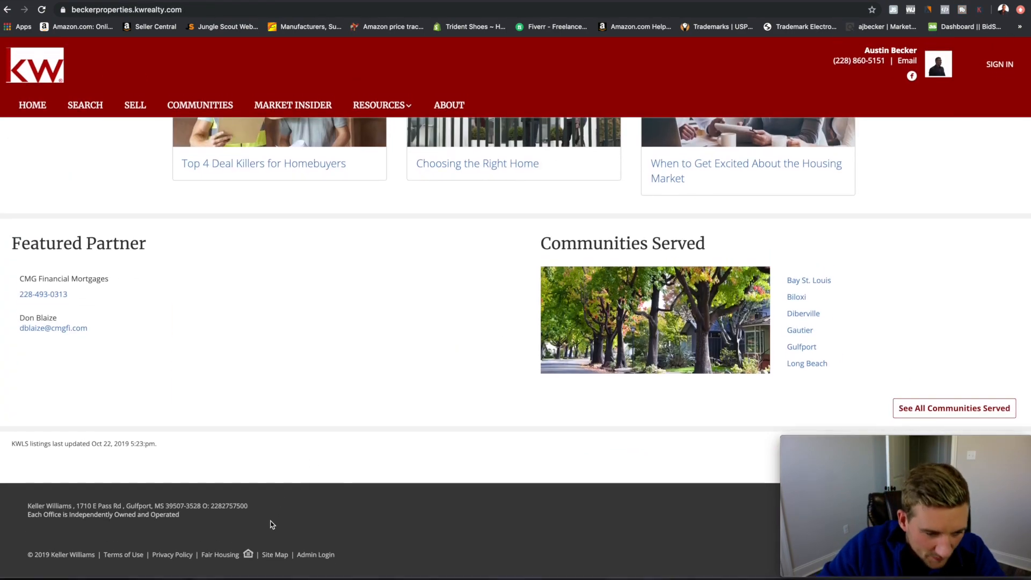
left_click(172, 556)
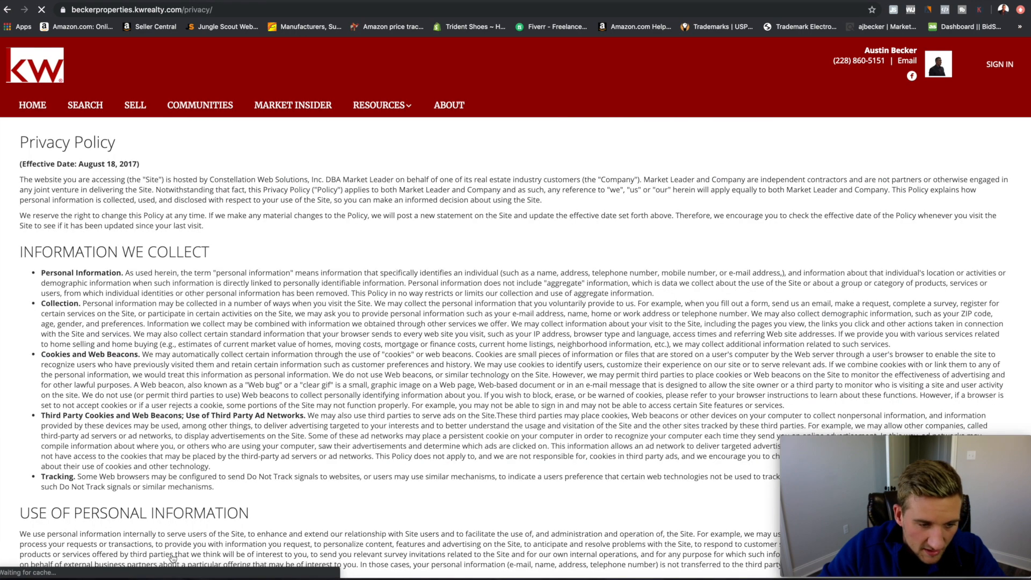
left_click(233, 5)
key("super+c")
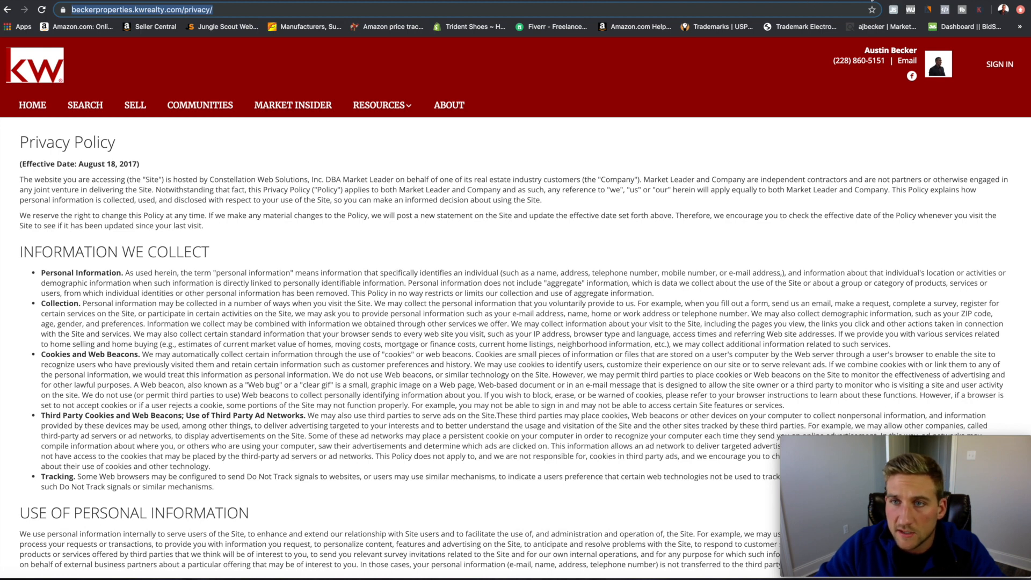
left_click(872, 1)
key("super+v")
left_click(351, 325)
key("super+v")
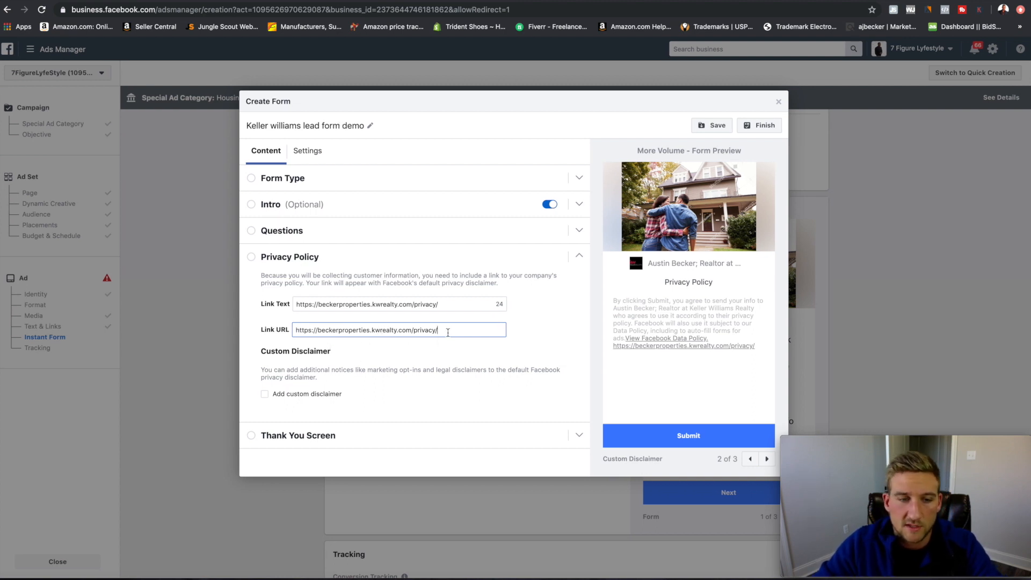
left_click(579, 436)
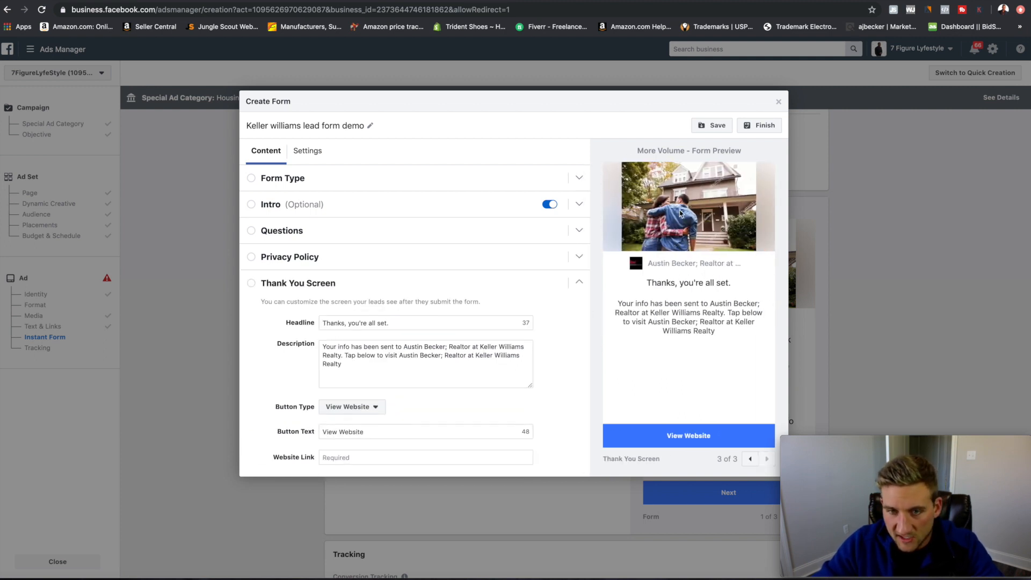
Replace the thank-you description with 'Click below to receive your free list of homes immdedietley.'.
scroll(470, 303, "down", 1)
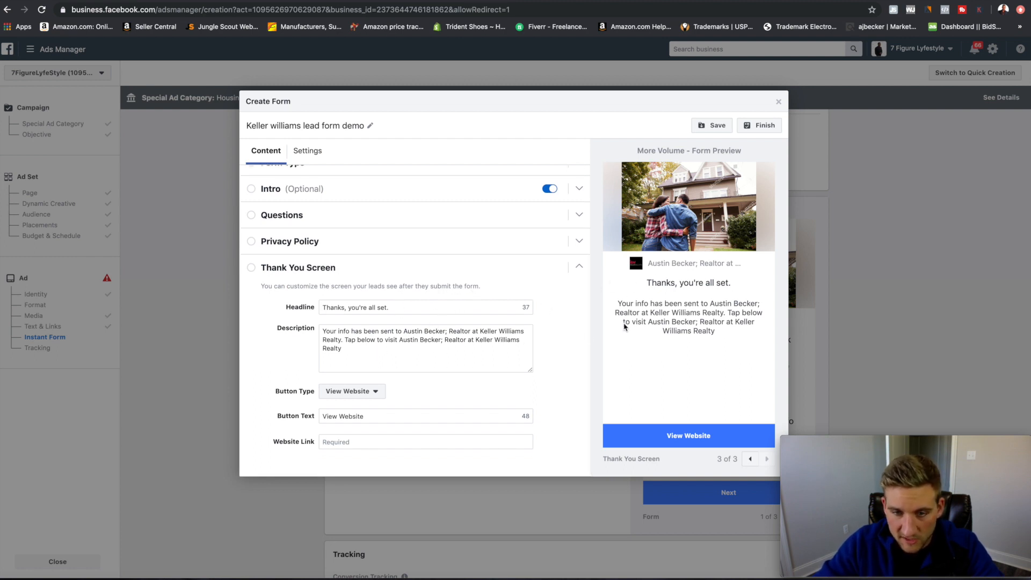
left_click(362, 352)
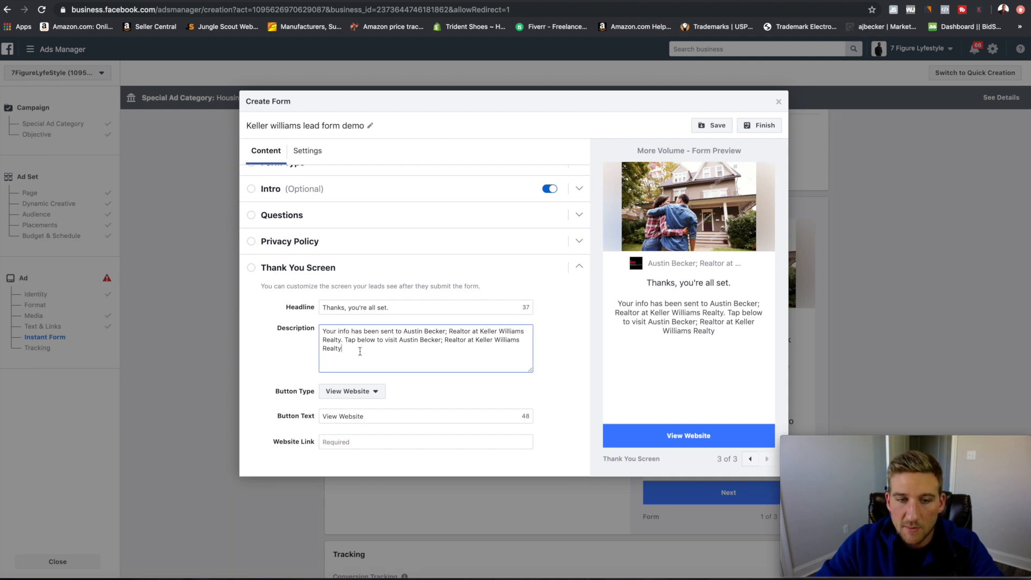
mouse_move(339, 341)
left_mouse_down()
mouse_move(329, 332)
mouse_move(346, 332)
mouse_move(320, 332)
left_mouse_up()
type("CLick")
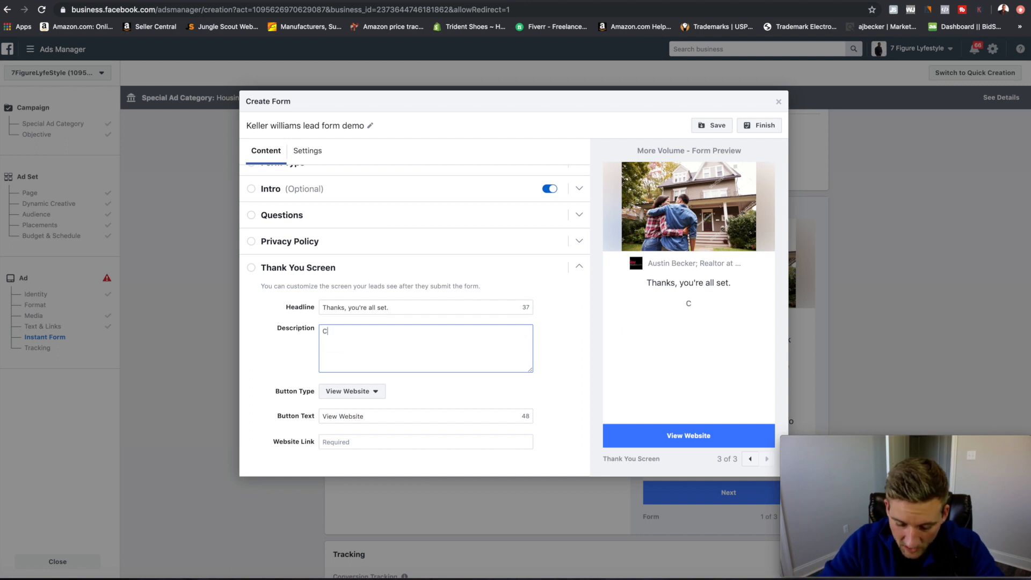
key("BackSpace")
key("BackSpace")
key("BackSpace")
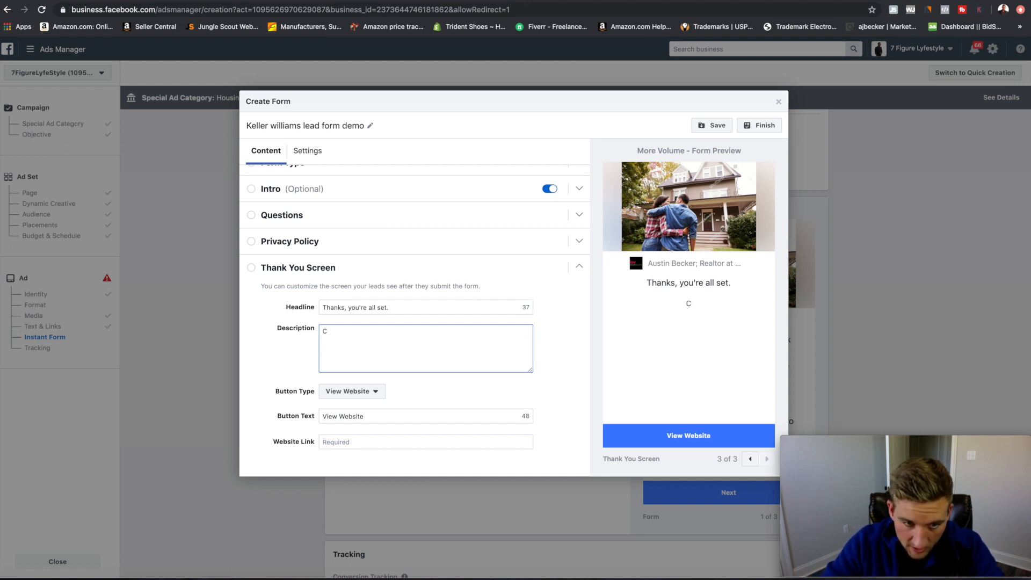
type("lick below to")
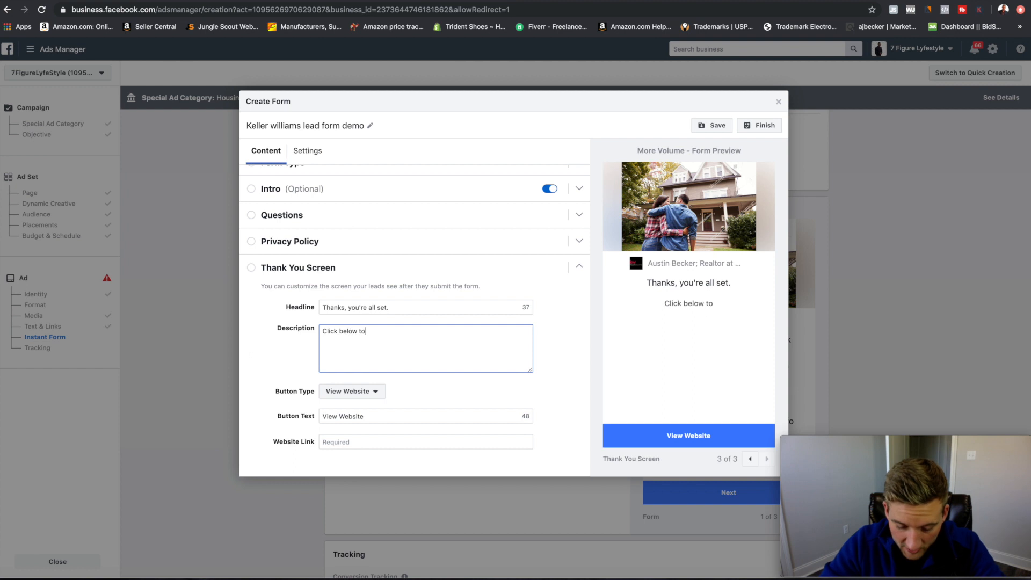
type(" receive you")
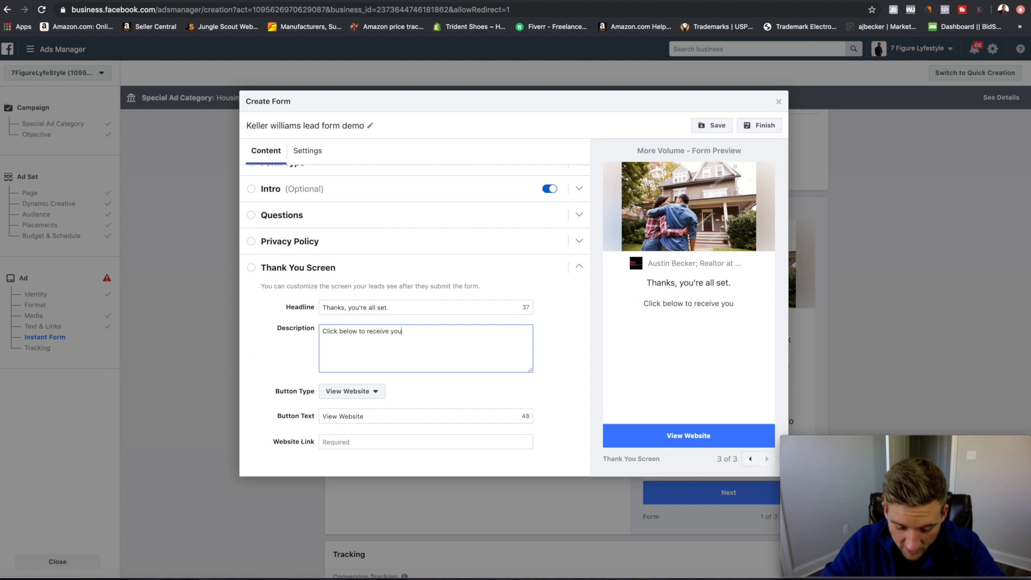
type("r free list of ")
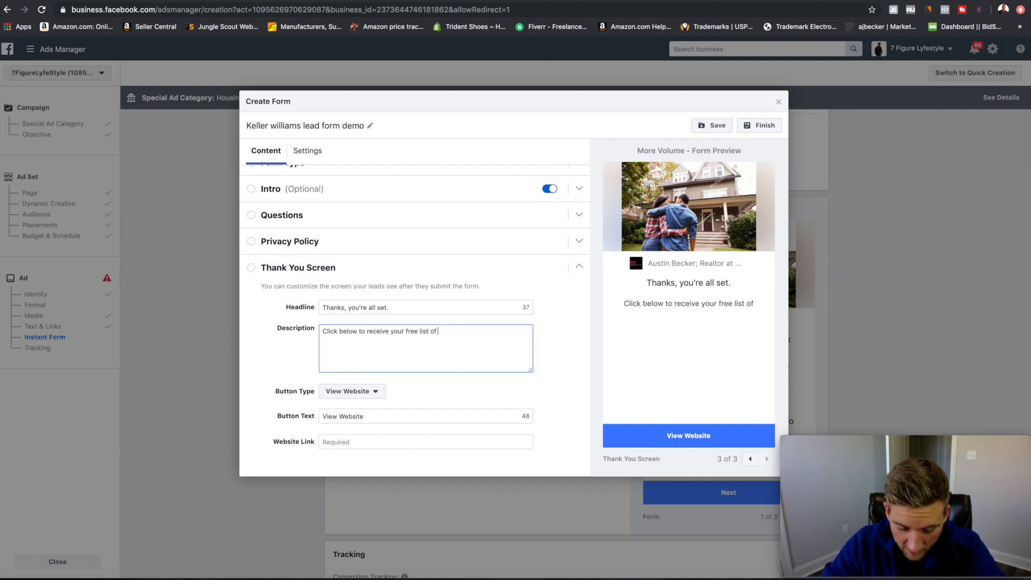
type("homes immded")
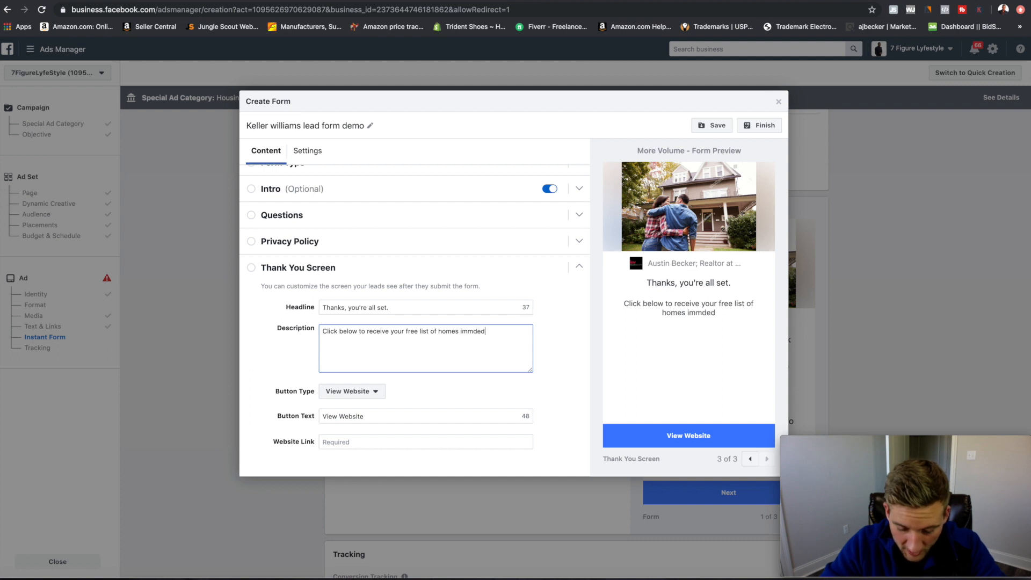
type("ietley.")
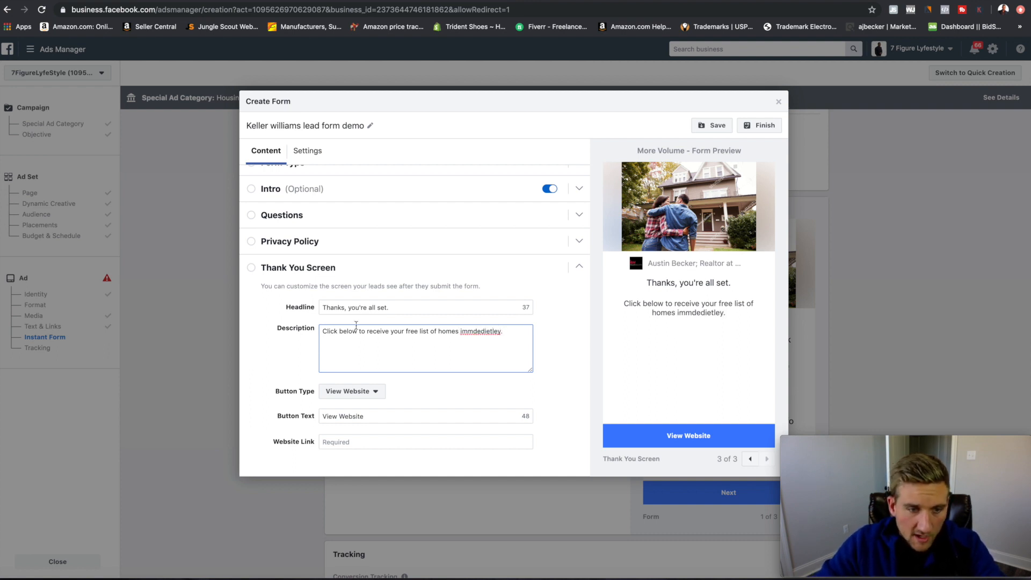
left_click(375, 392)
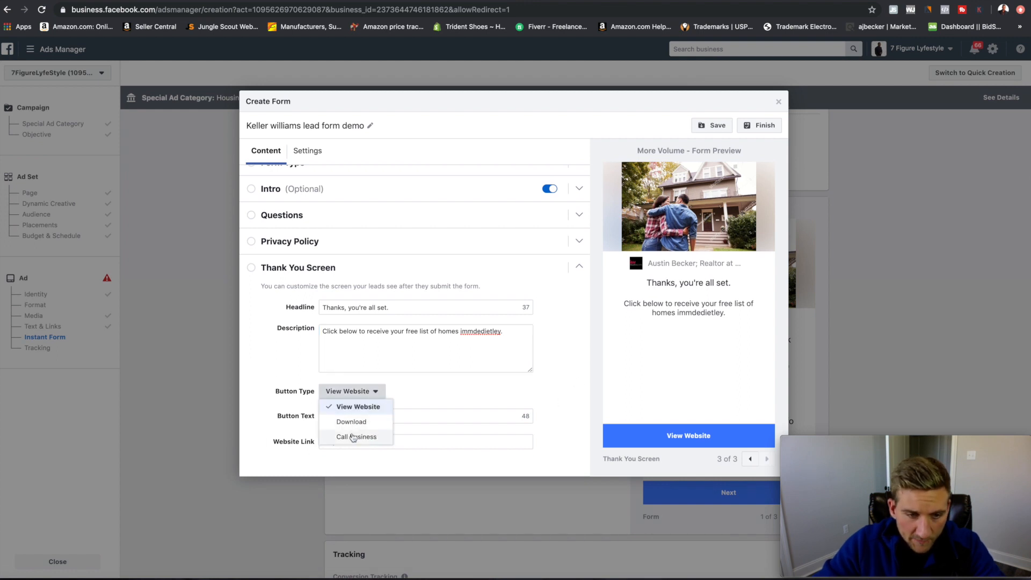
Change the thank-you button's label from Website to 'Get List!'.
left_click(416, 394)
left_click(405, 418)
double_click(405, 418)
key("BackSpace")
key("BackSpace")
key("BackSpace")
key("BackSpace")
key("BackSpace")
key("BackSpace")
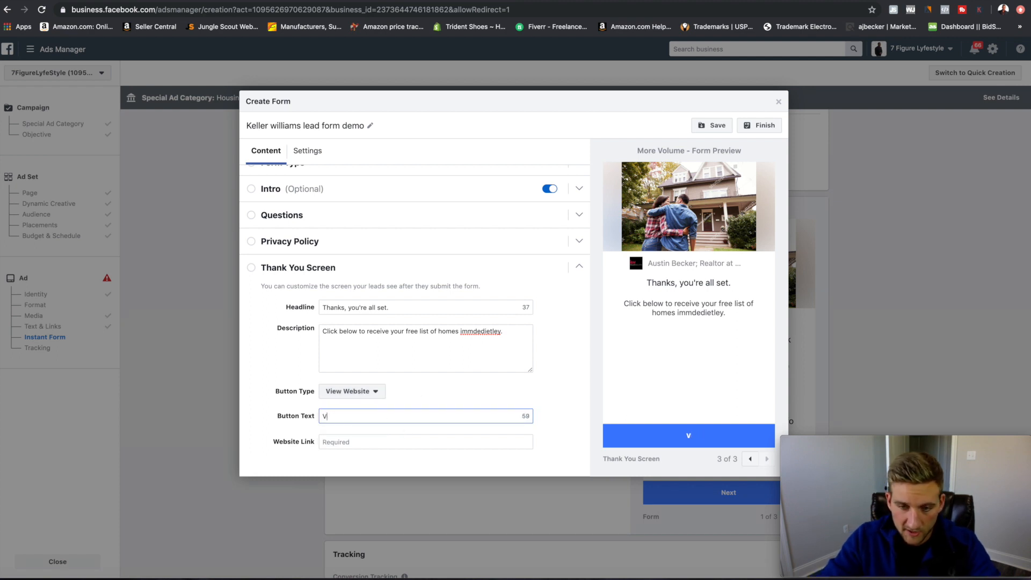
type("Get List!")
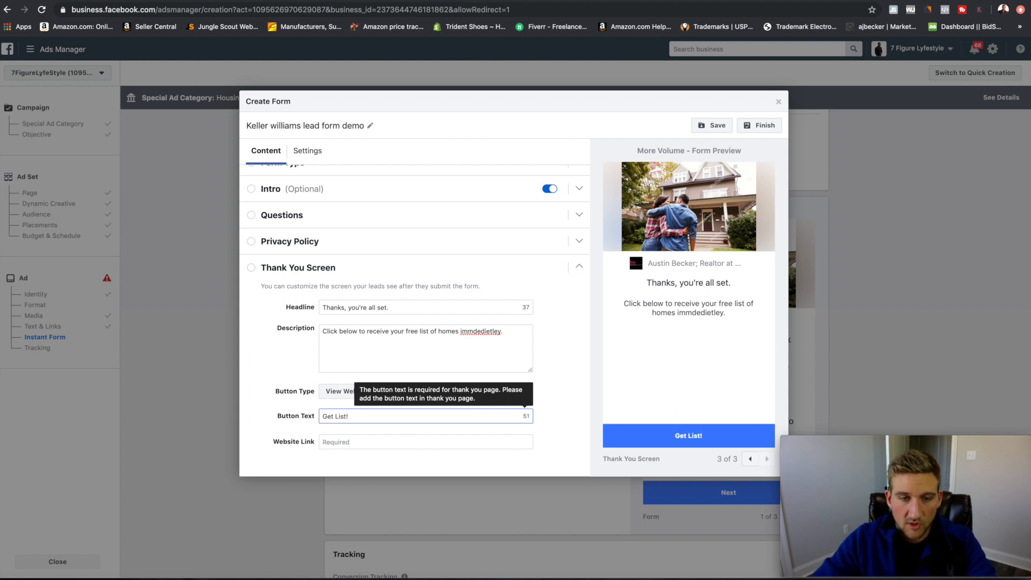
left_click(375, 444)
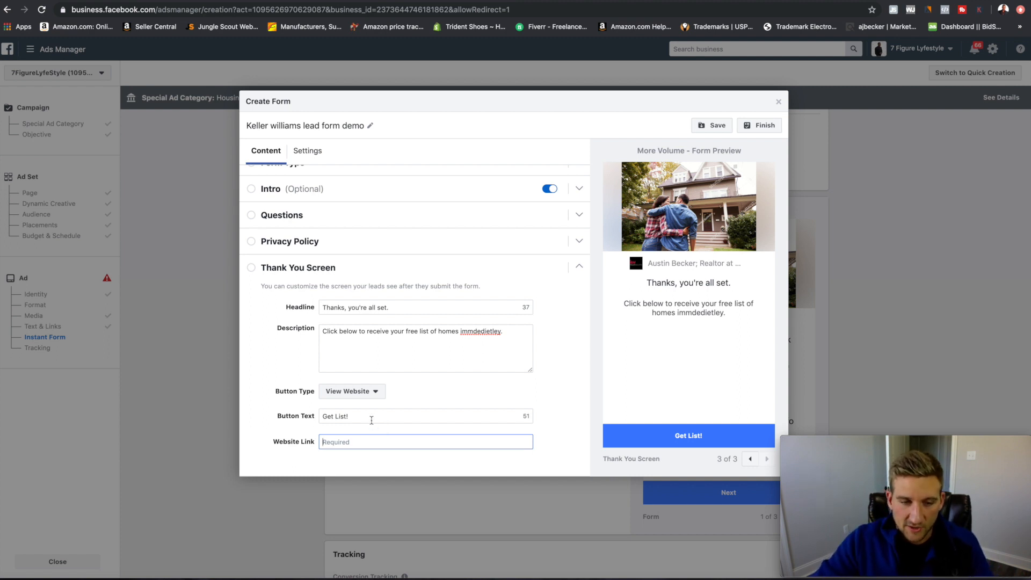
Try Call Business and View Website as the button type, then settle on Download.
left_click(370, 395)
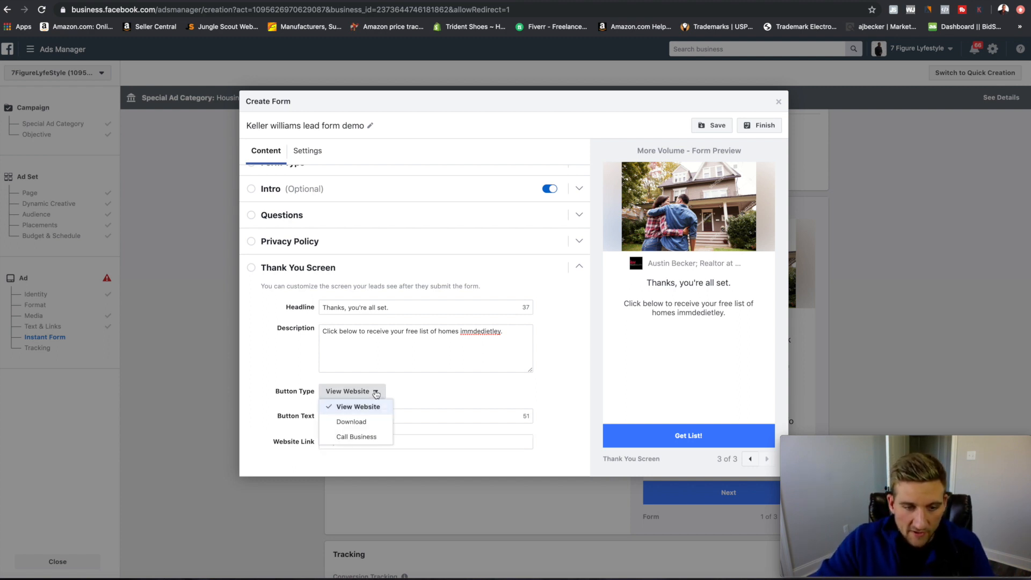
left_click(359, 436)
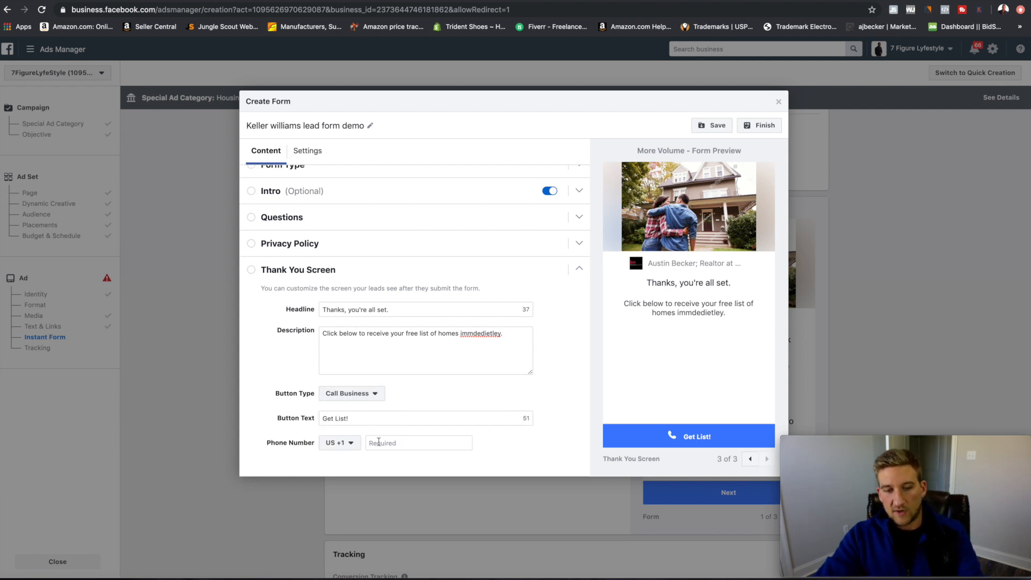
left_click(396, 444)
left_click(370, 394)
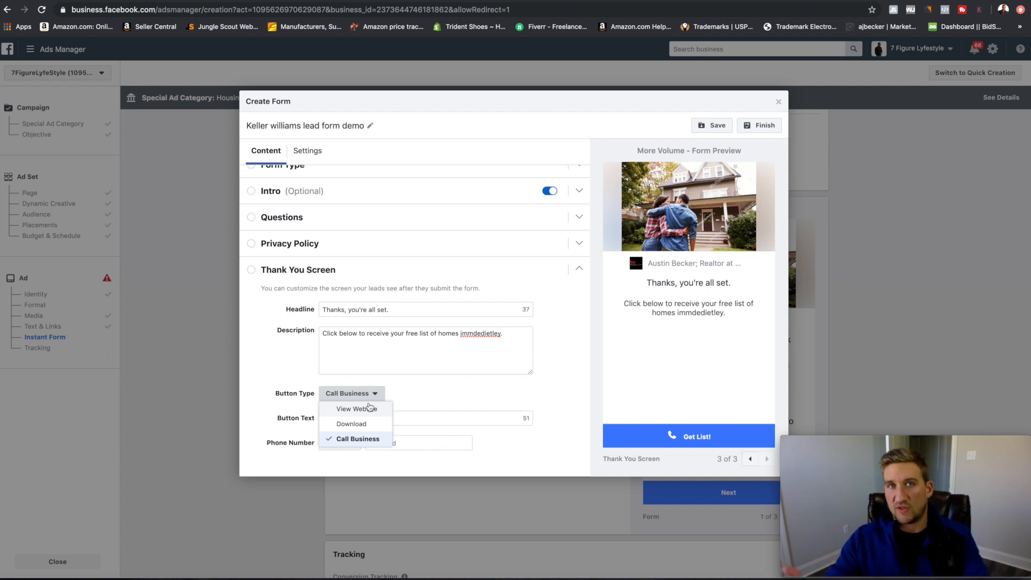
left_click(361, 408)
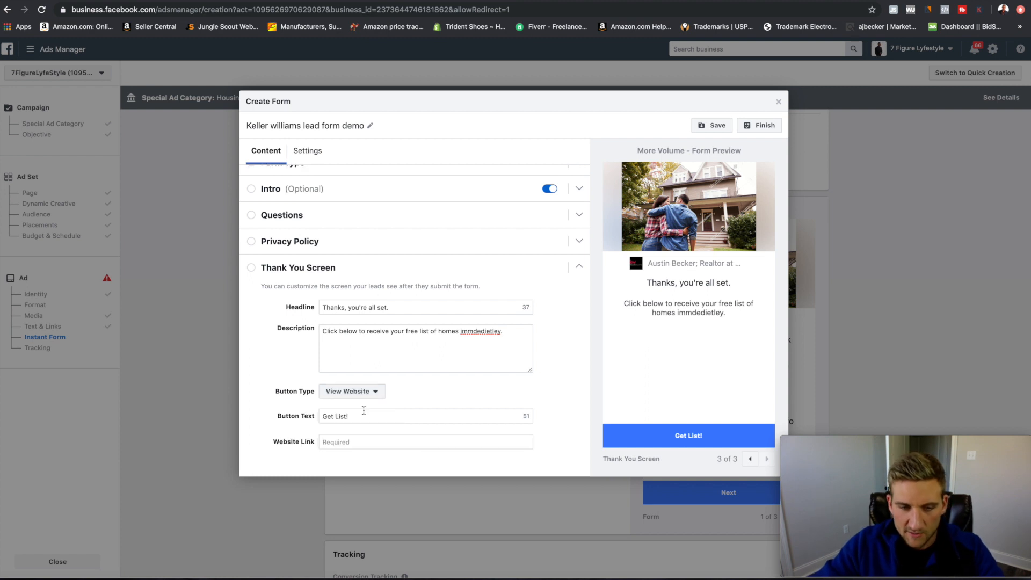
left_click(359, 395)
left_click(361, 418)
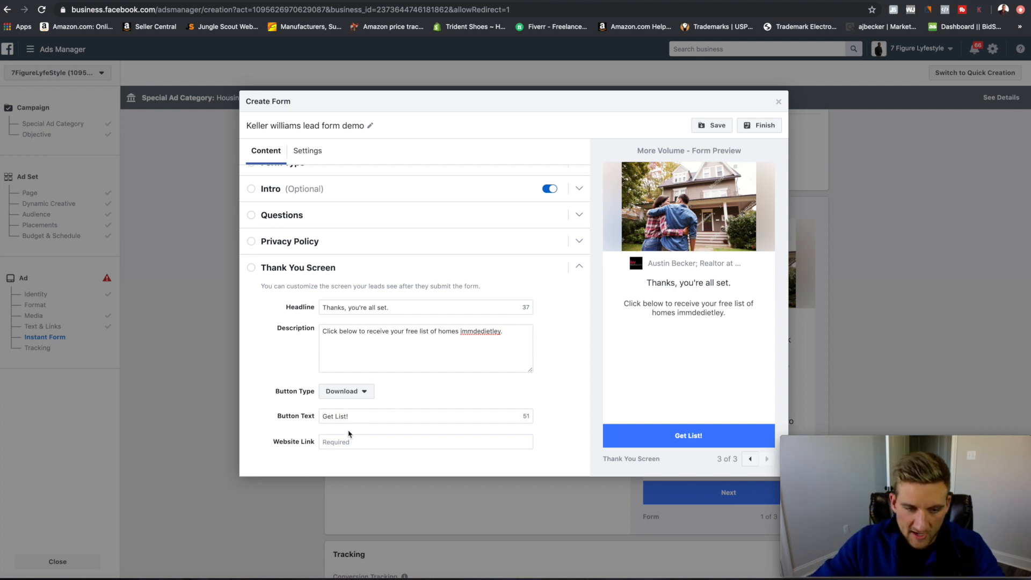
left_click(361, 444)
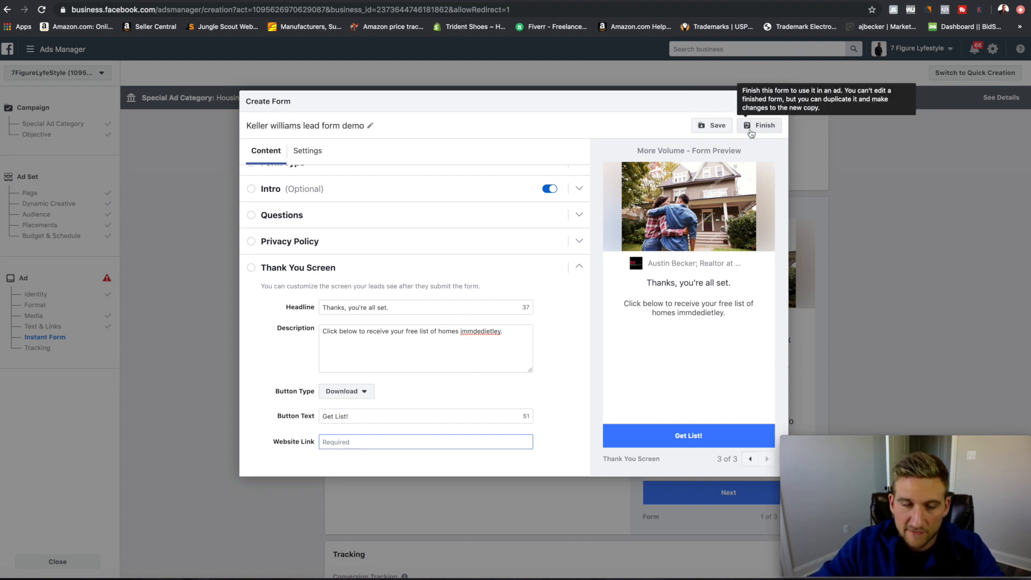
Save the form as a draft, then cancel closing the form editor.
left_click(717, 127)
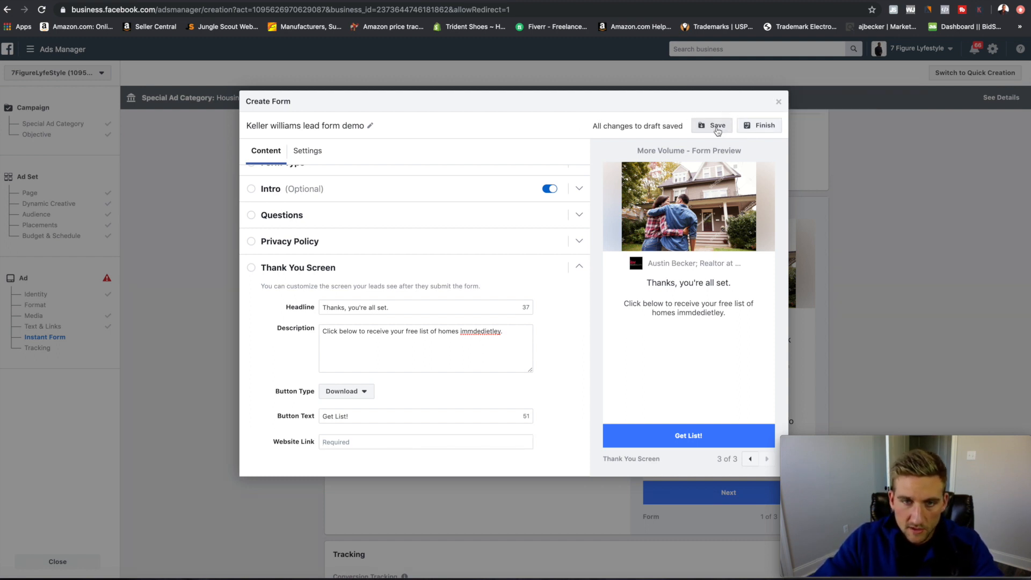
left_click(779, 102)
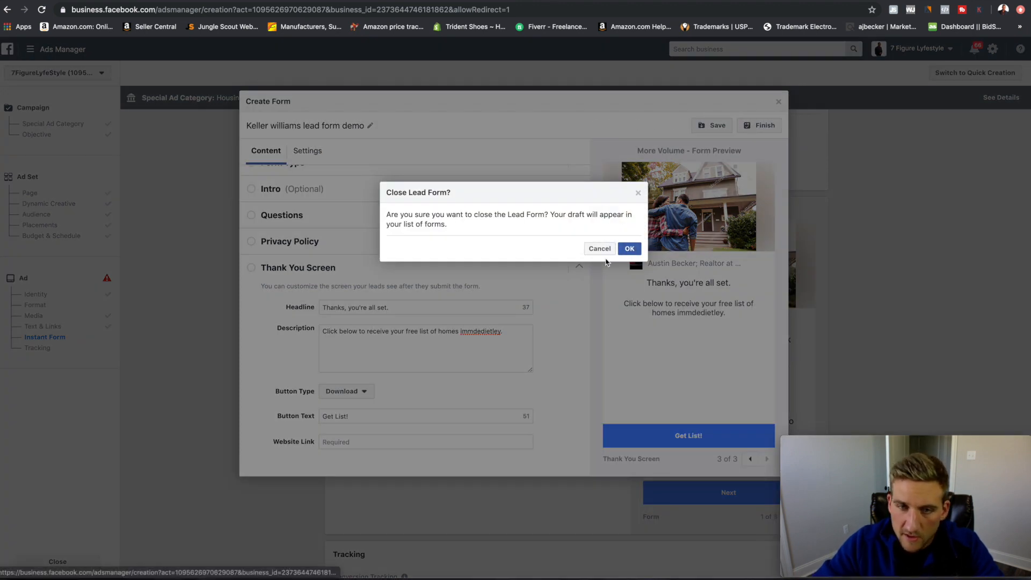
left_click(638, 194)
left_click(763, 125)
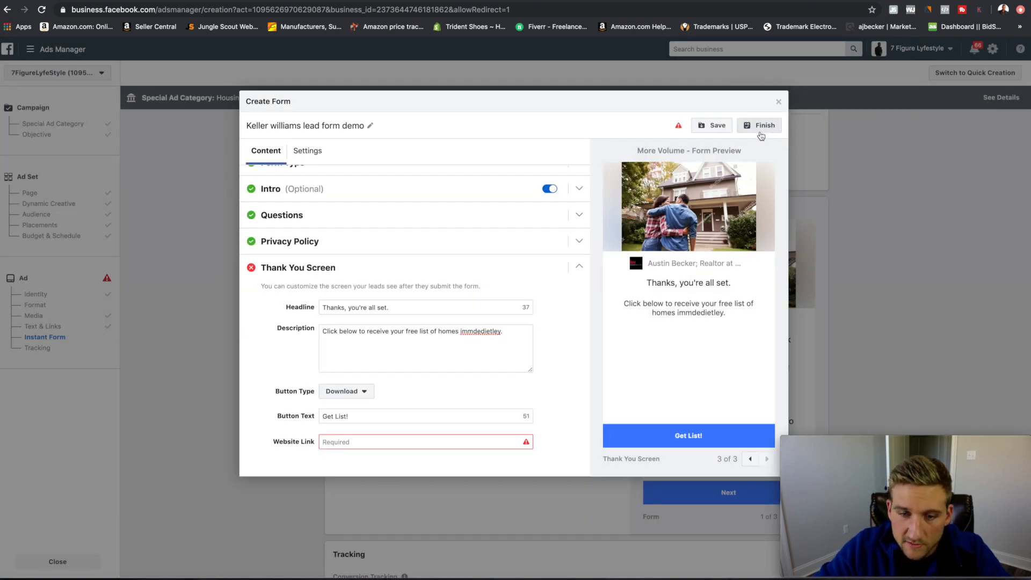
Set the thank-you button to Call Business with the business phone number and finish the form.
left_click(363, 393)
left_click(348, 438)
left_click(380, 444)
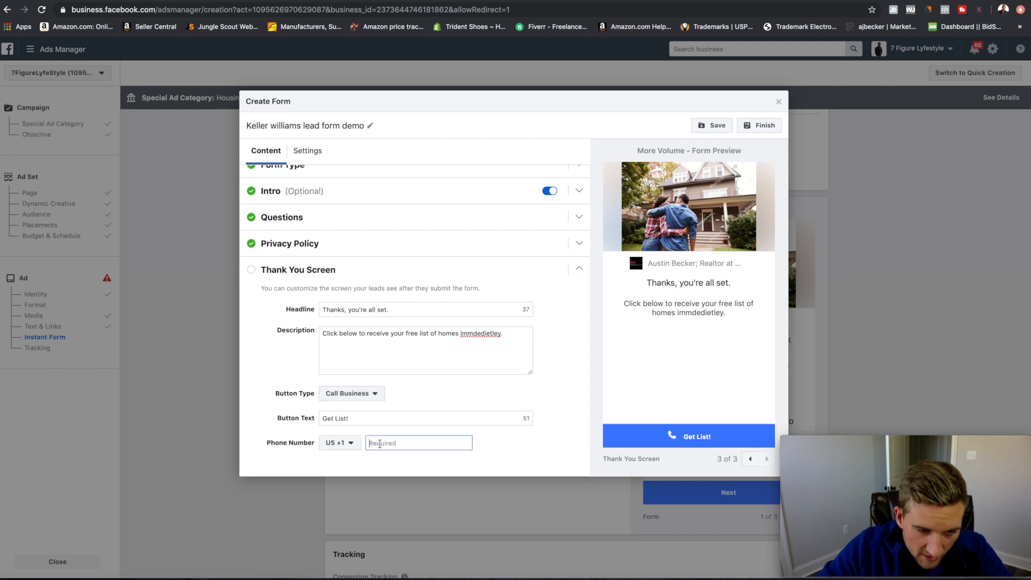
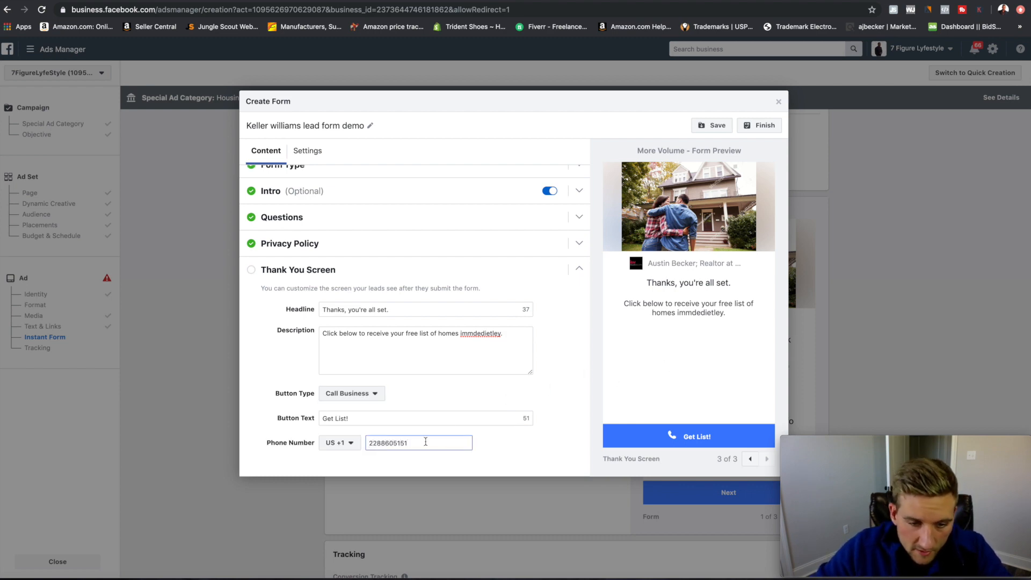
left_click(761, 128)
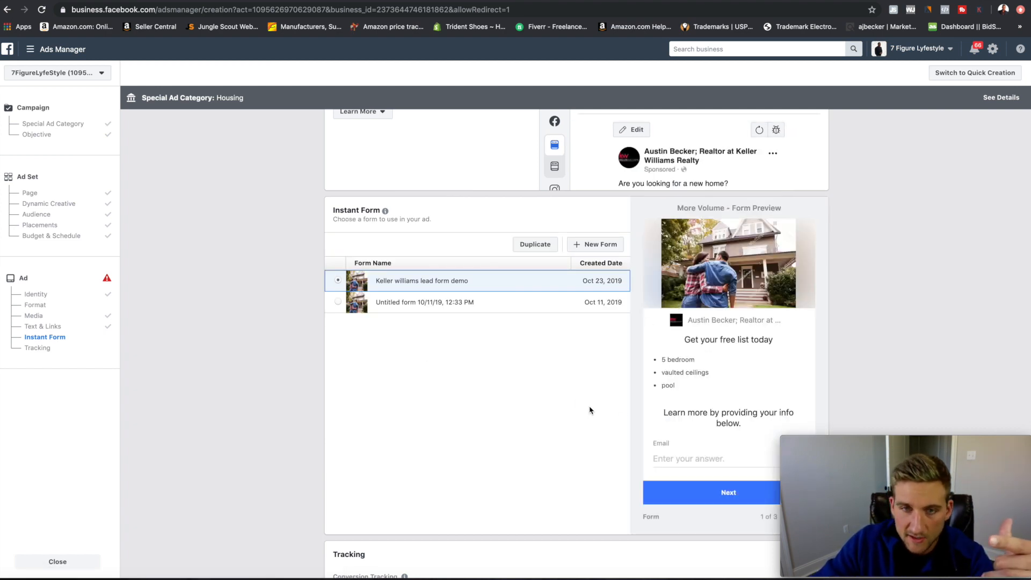
Scroll down to the Tracking section and the Instagram account error above Review.
scroll(590, 410, "down", 5)
scroll(590, 410, "down", 3)
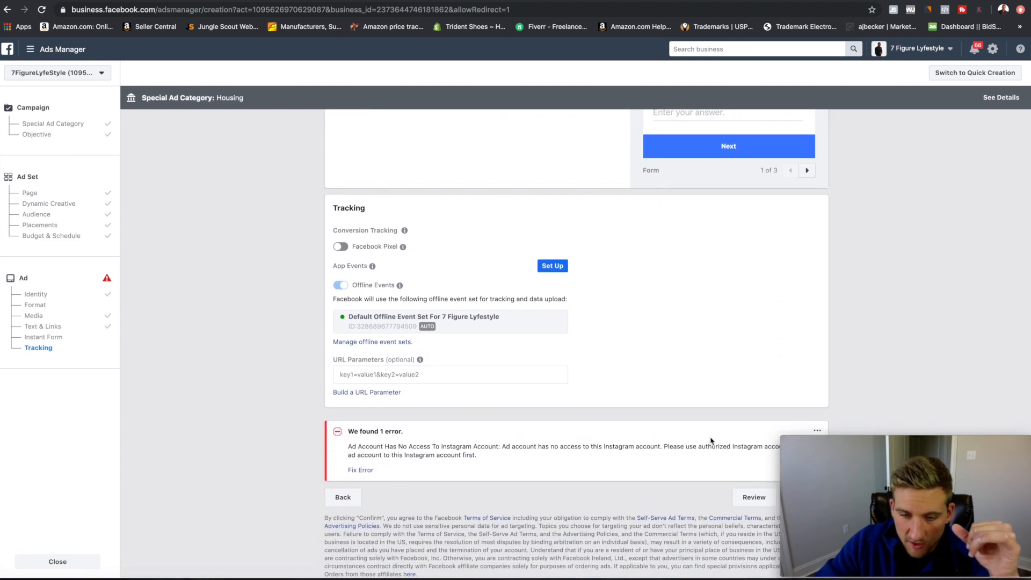
left_click(741, 493)
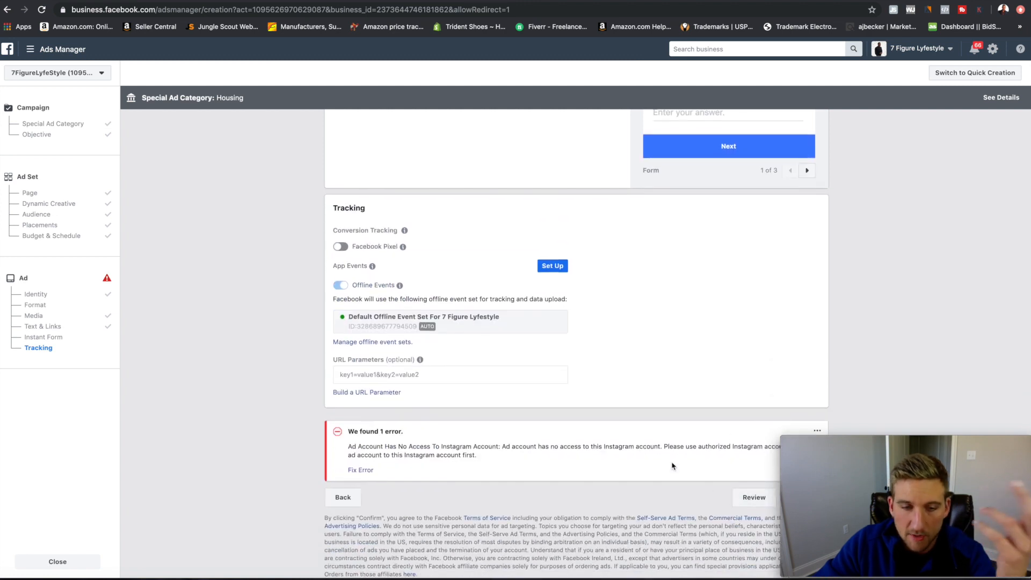